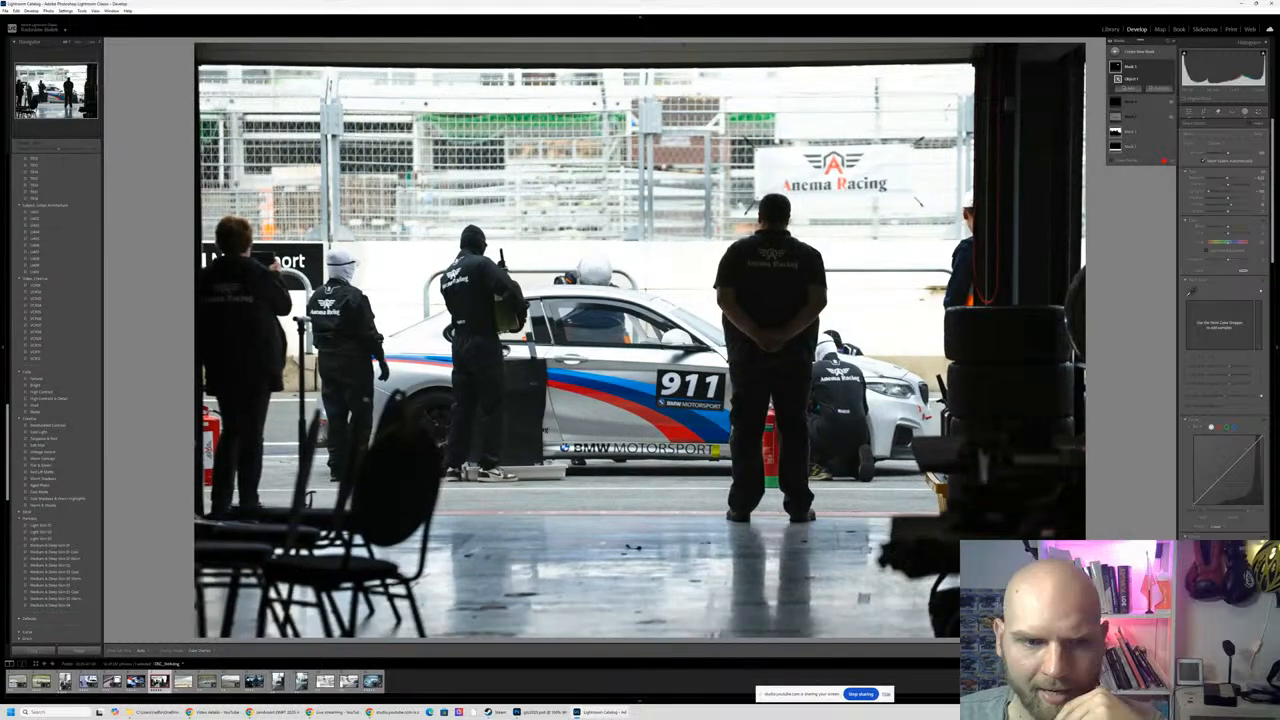
- Open the first filmstrip photo, the white number 911 race car, and show its global edit settings
left_click(18, 682)
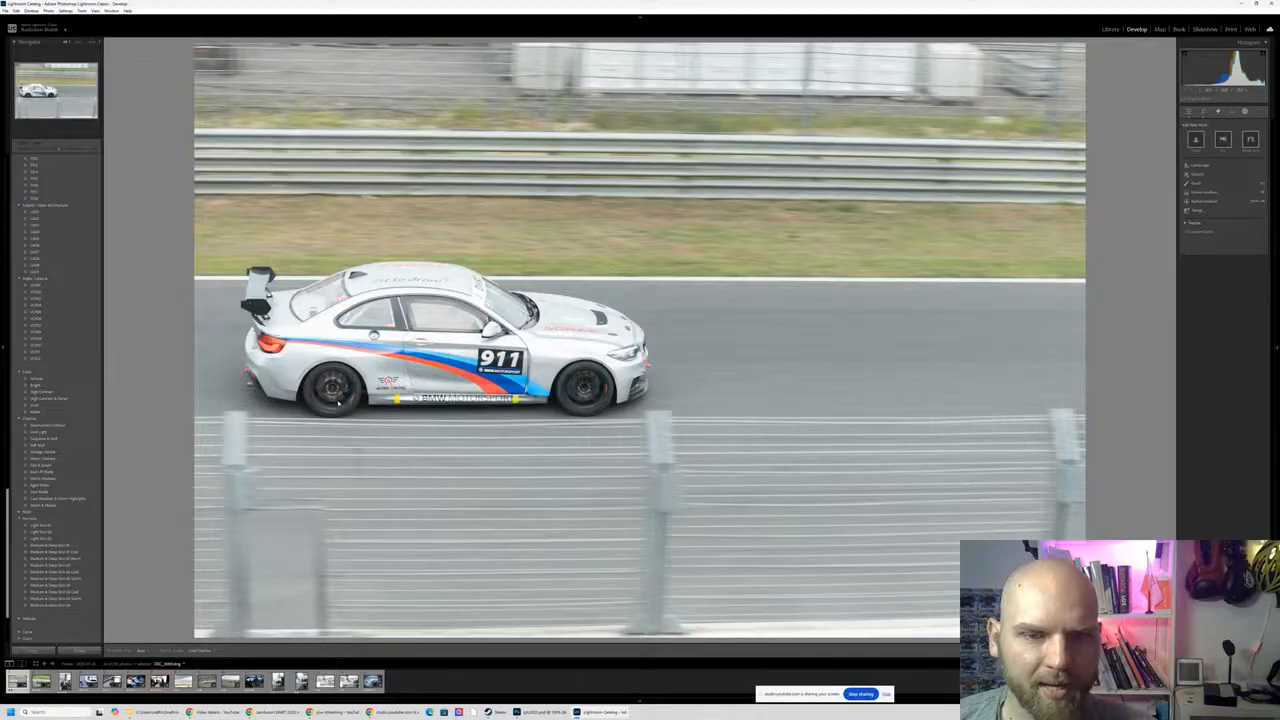
key("Right")
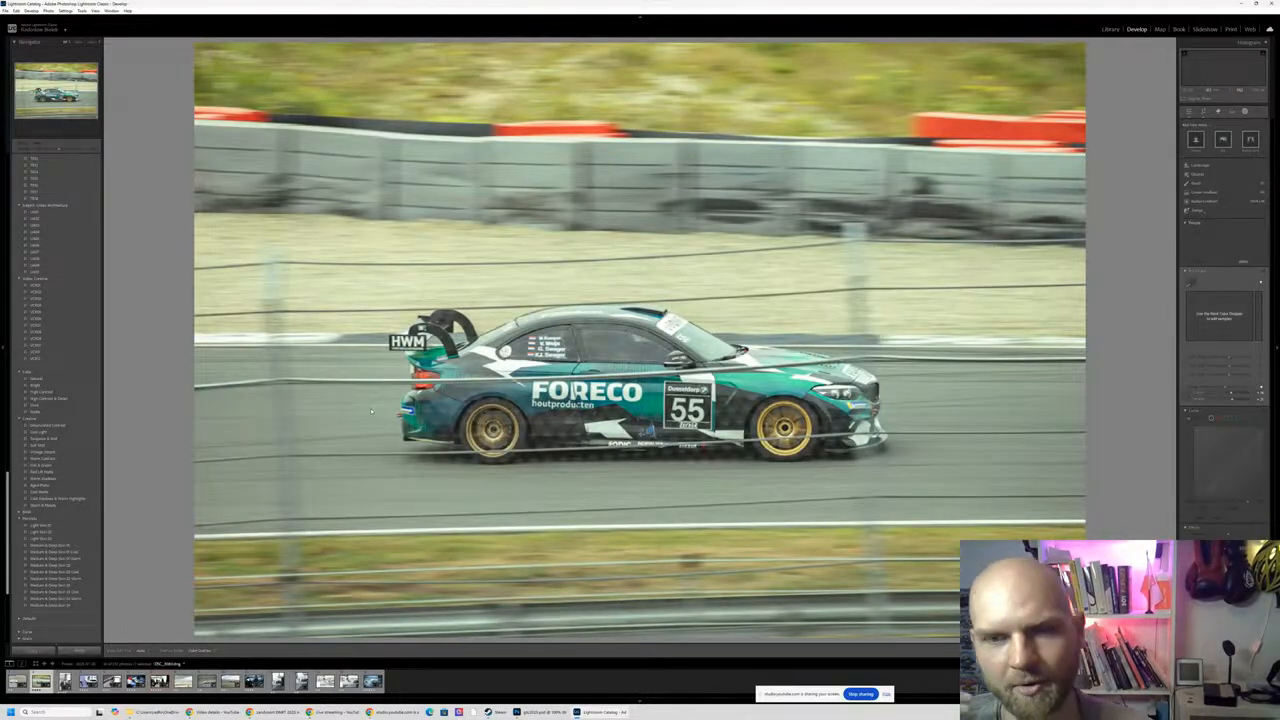
key("Left")
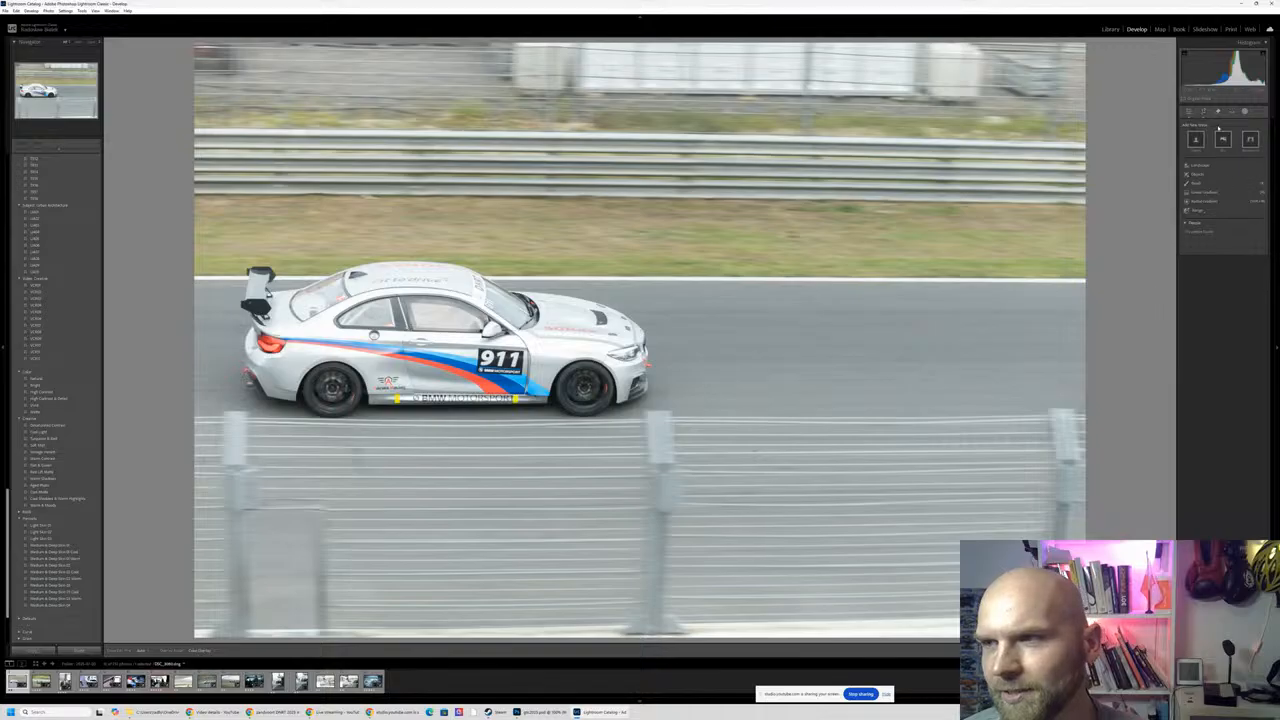
left_click(1190, 112)
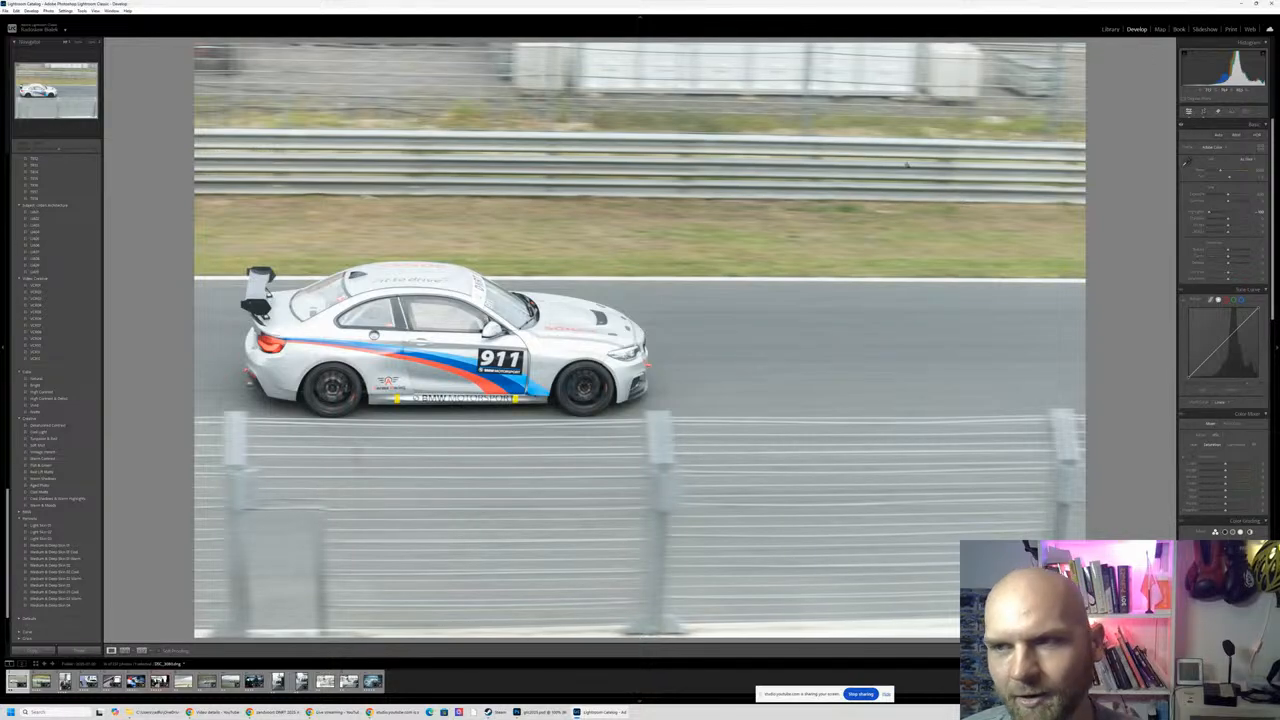
right_click(1085, 173)
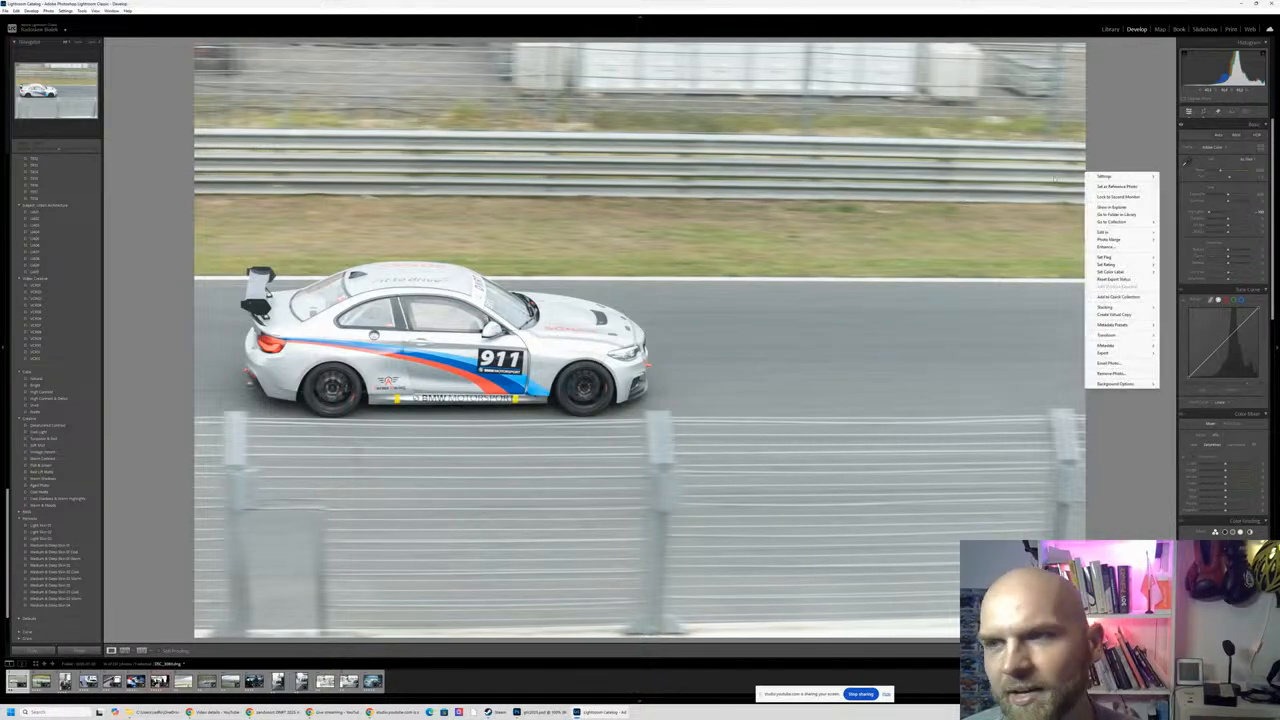
left_click(1121, 151)
- Straighten the photo by aligning it with the white line along the track edge, and apply the crop
left_click(1205, 112)
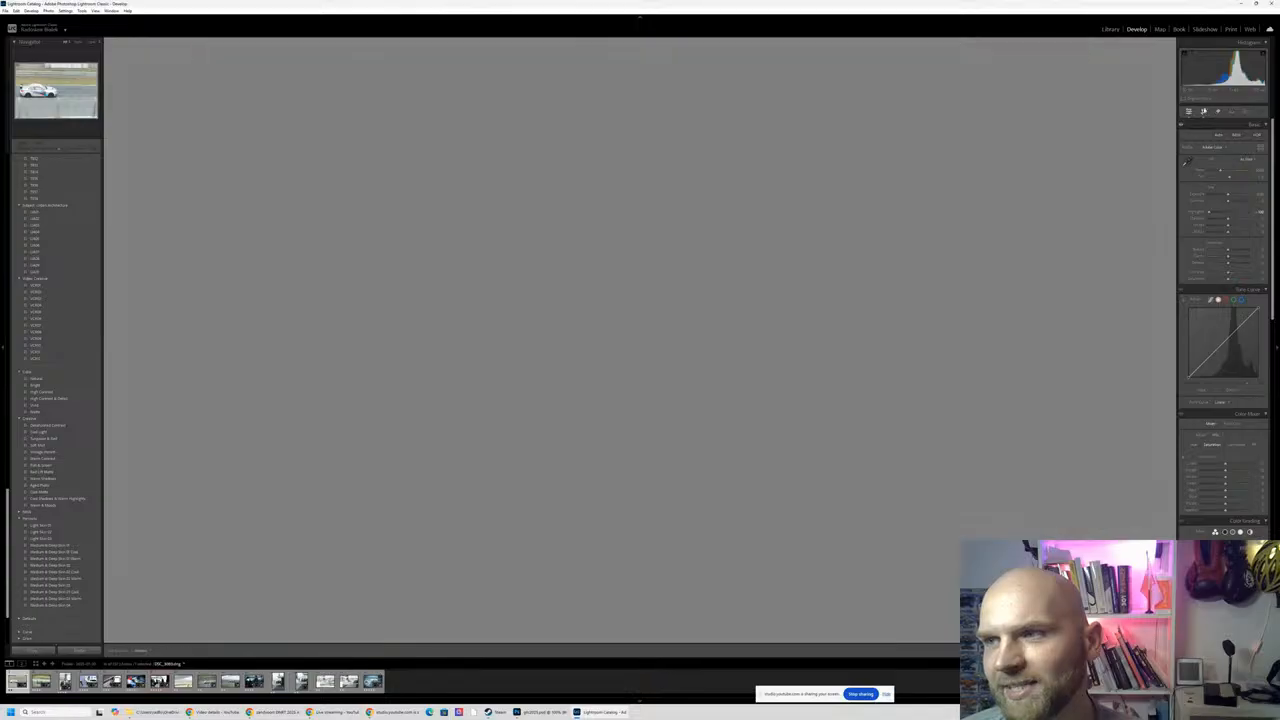
left_click(1186, 157)
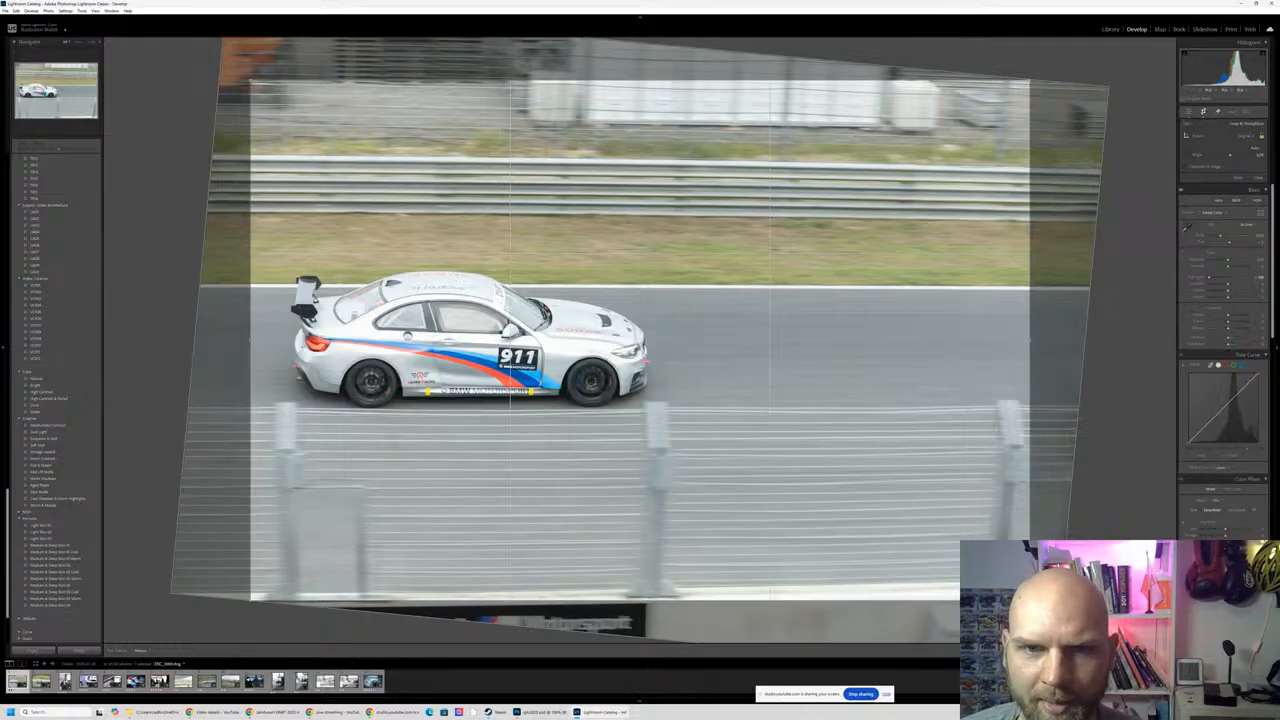
left_click_drag(343, 288, 1043, 288)
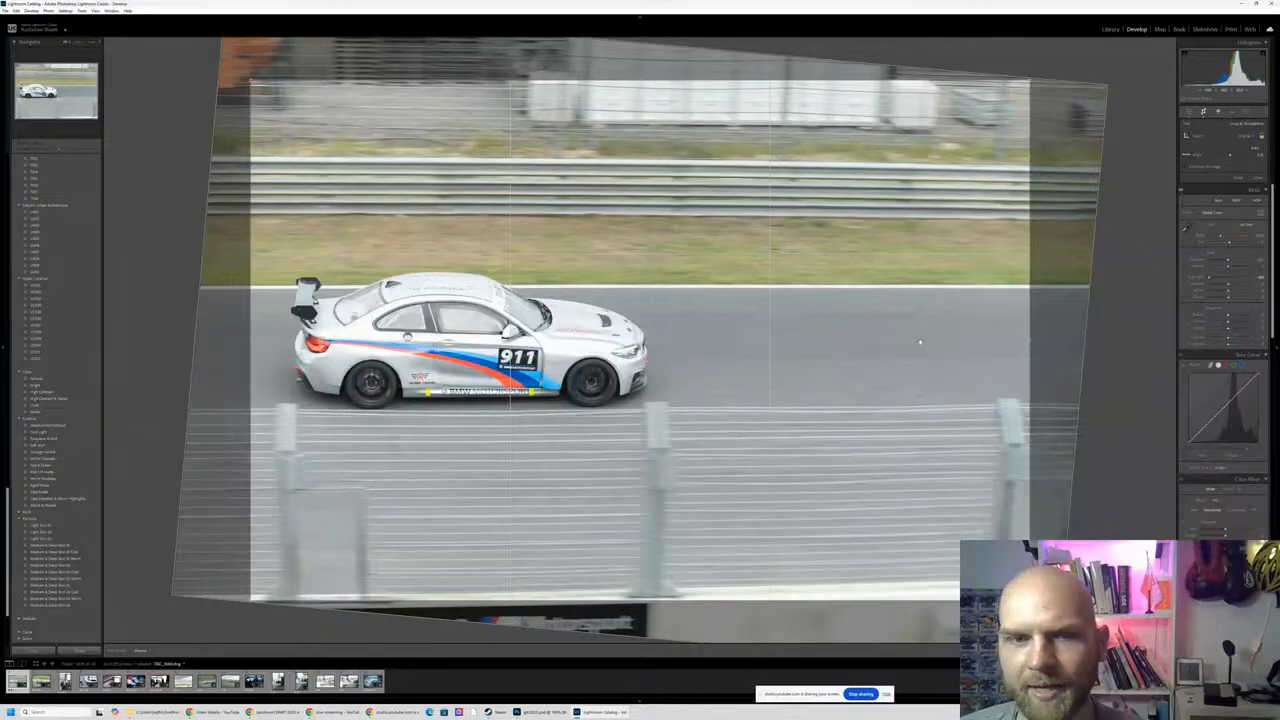
key("Return")
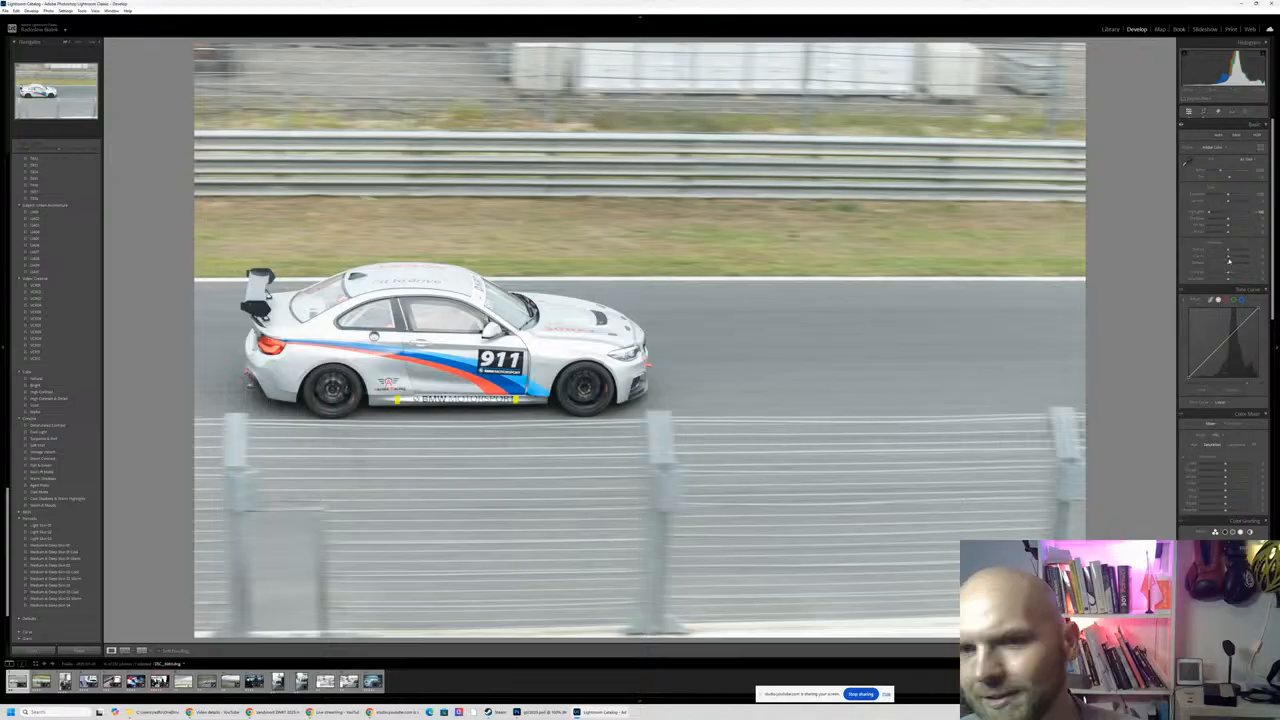
- Refine the photo's basic tone with higher clarity, slightly lower exposure and brighter whites
left_click_drag(1238, 258, 1234, 257)
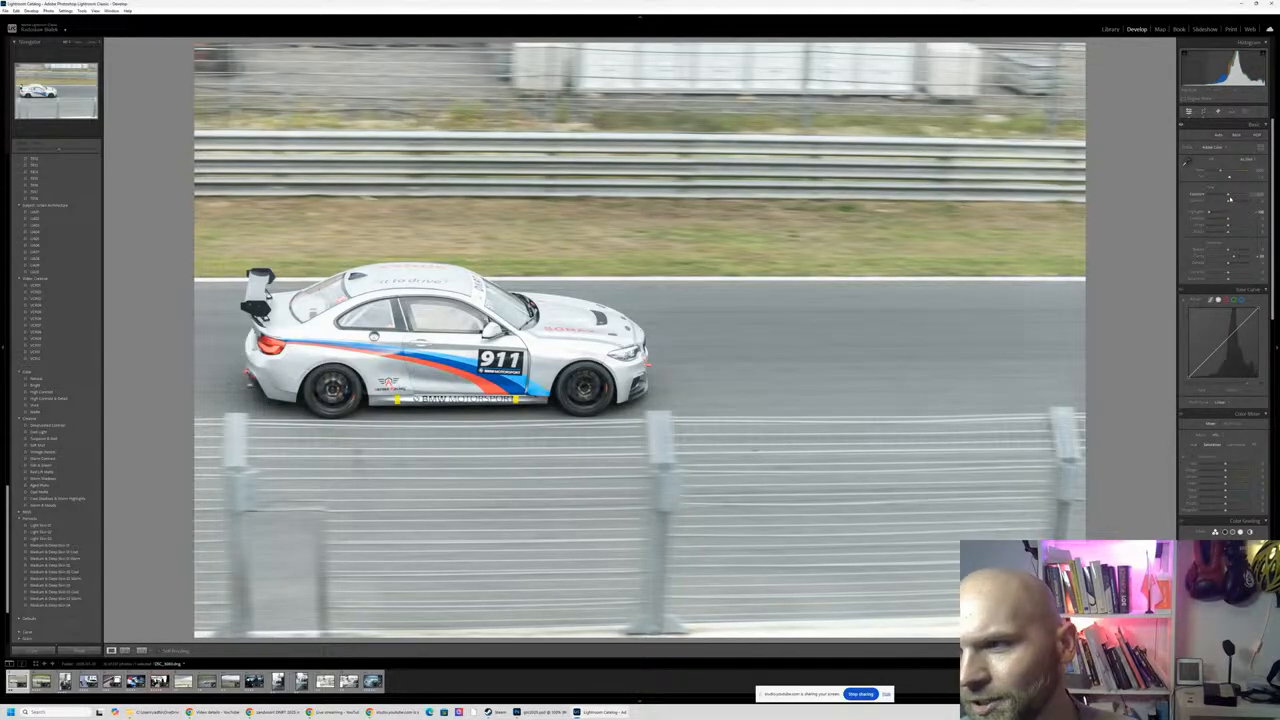
left_click_drag(1229, 196, 1231, 196)
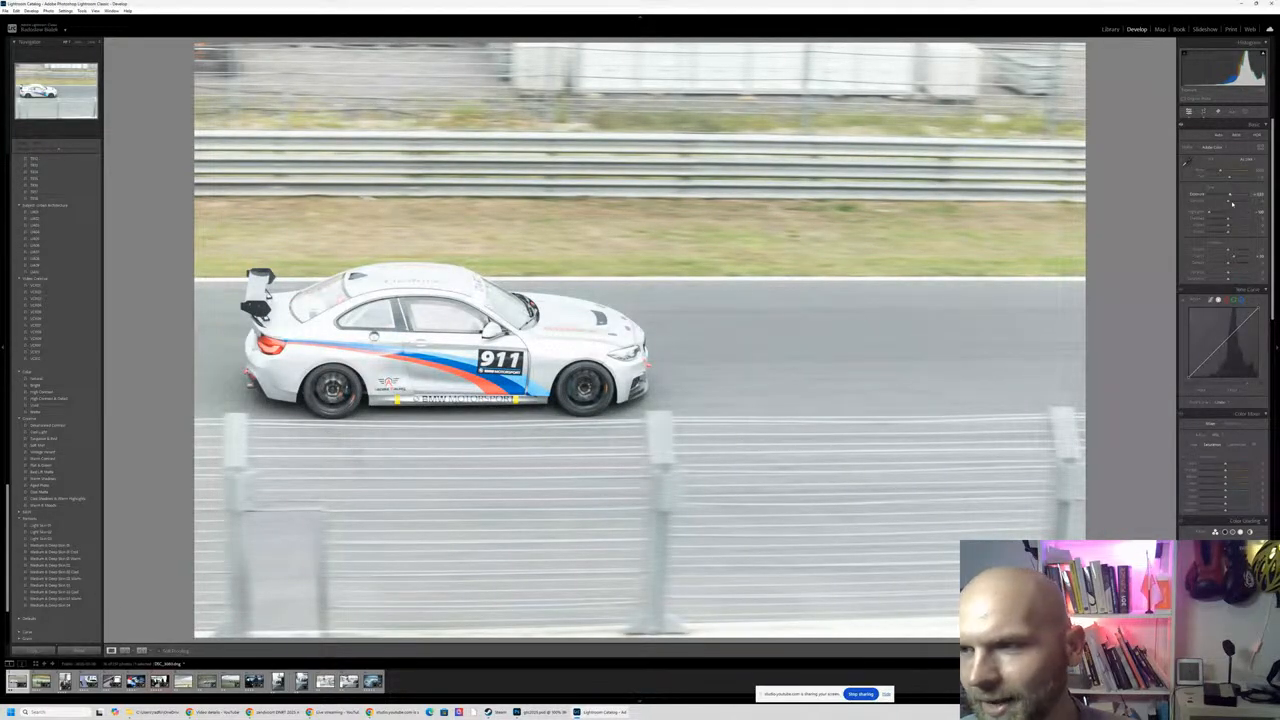
mouse_move(1230, 212)
left_mouse_down()
mouse_move(1192, 213)
mouse_move(1228, 197)
left_mouse_up()
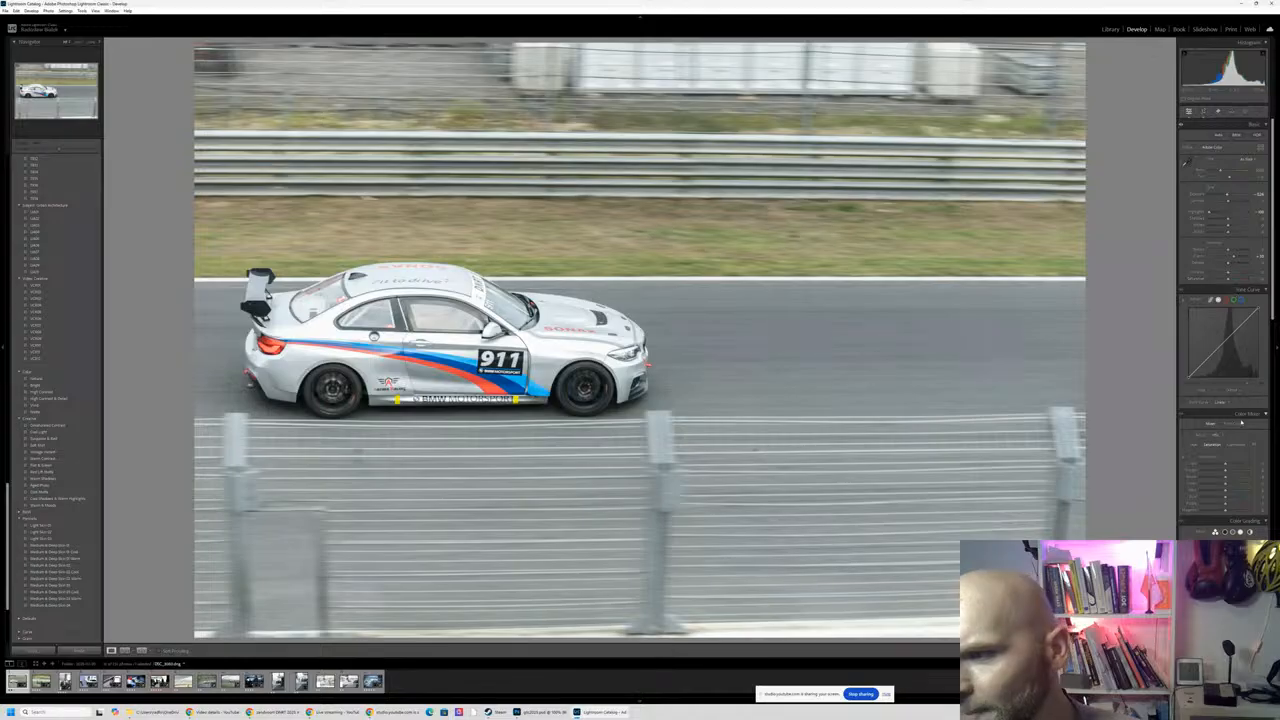
left_click_drag(1228, 226, 1231, 227)
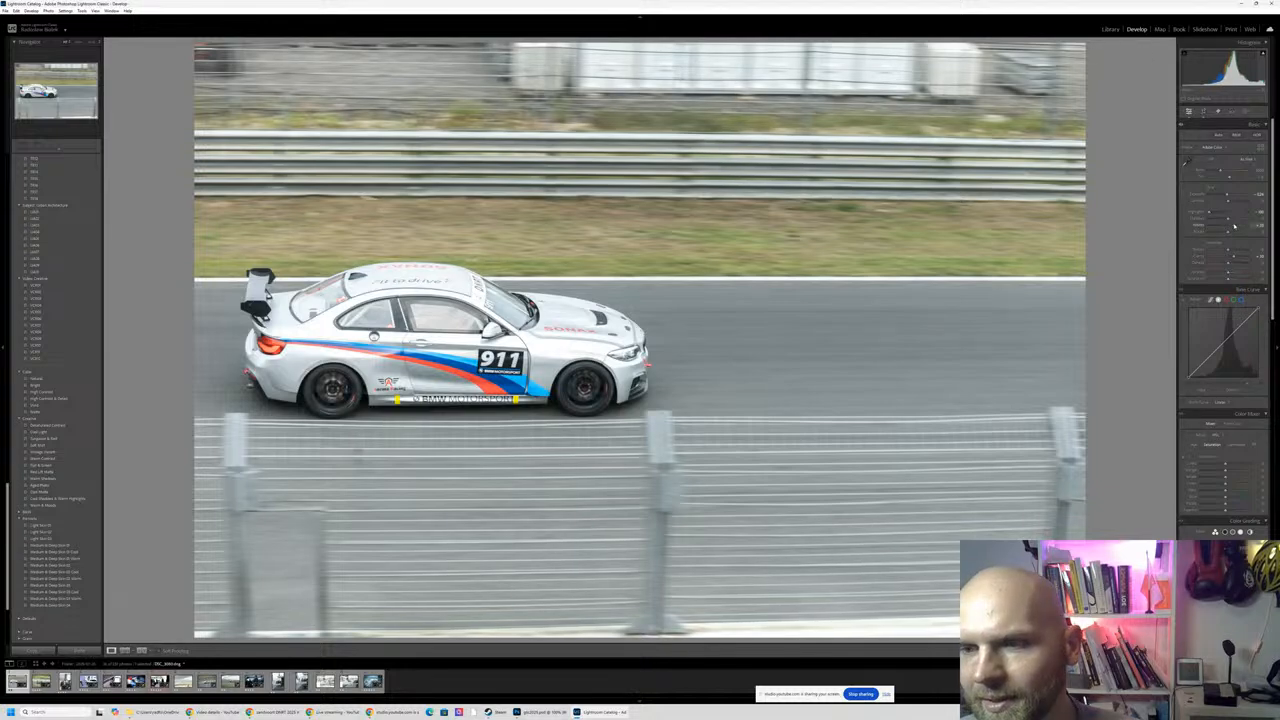
left_click_drag(1235, 226, 1237, 226)
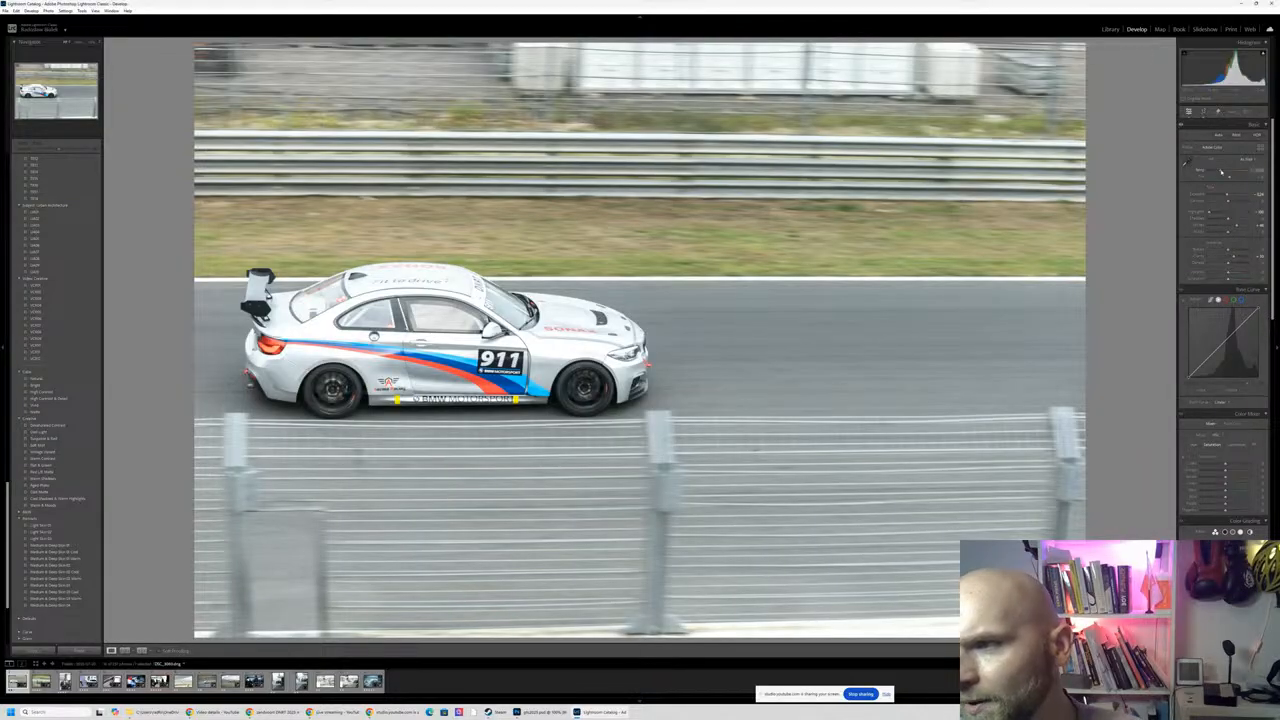
- Warm the white balance temperature slightly and increase the texture
left_click_drag(1221, 171, 1222, 172)
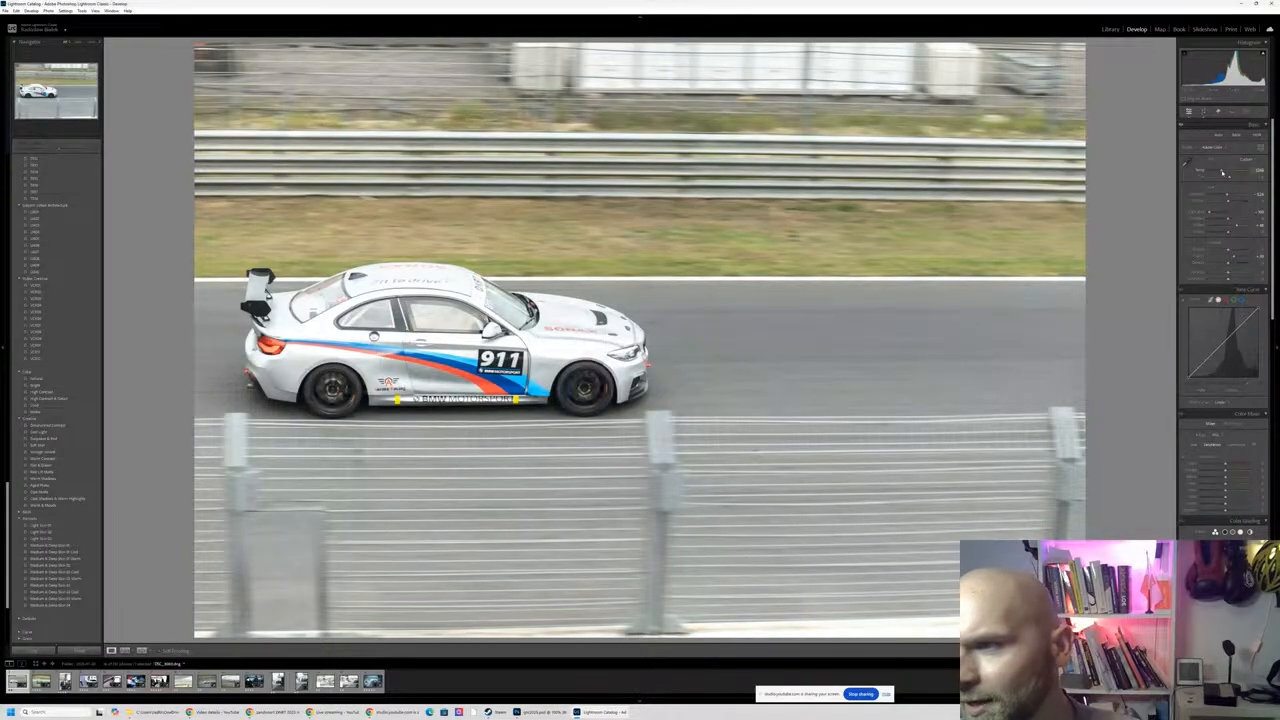
left_click_drag(1222, 172, 1221, 172)
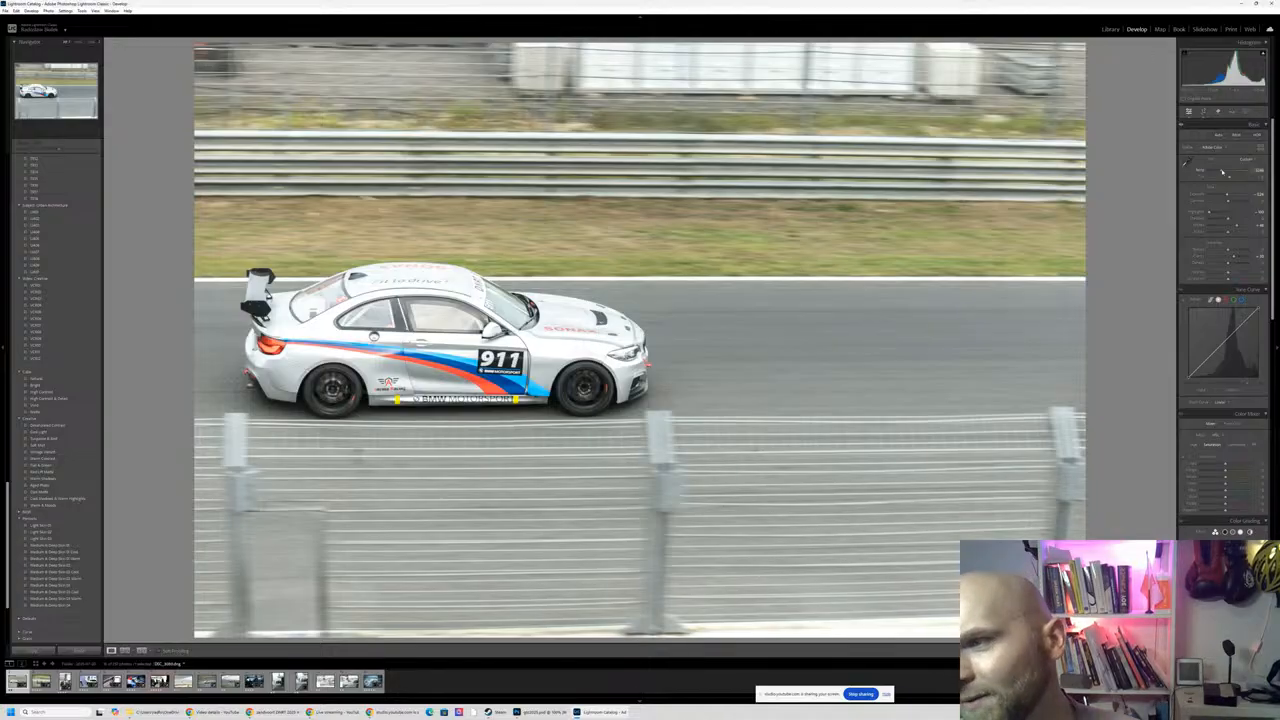
left_click_drag(1222, 172, 1223, 172)
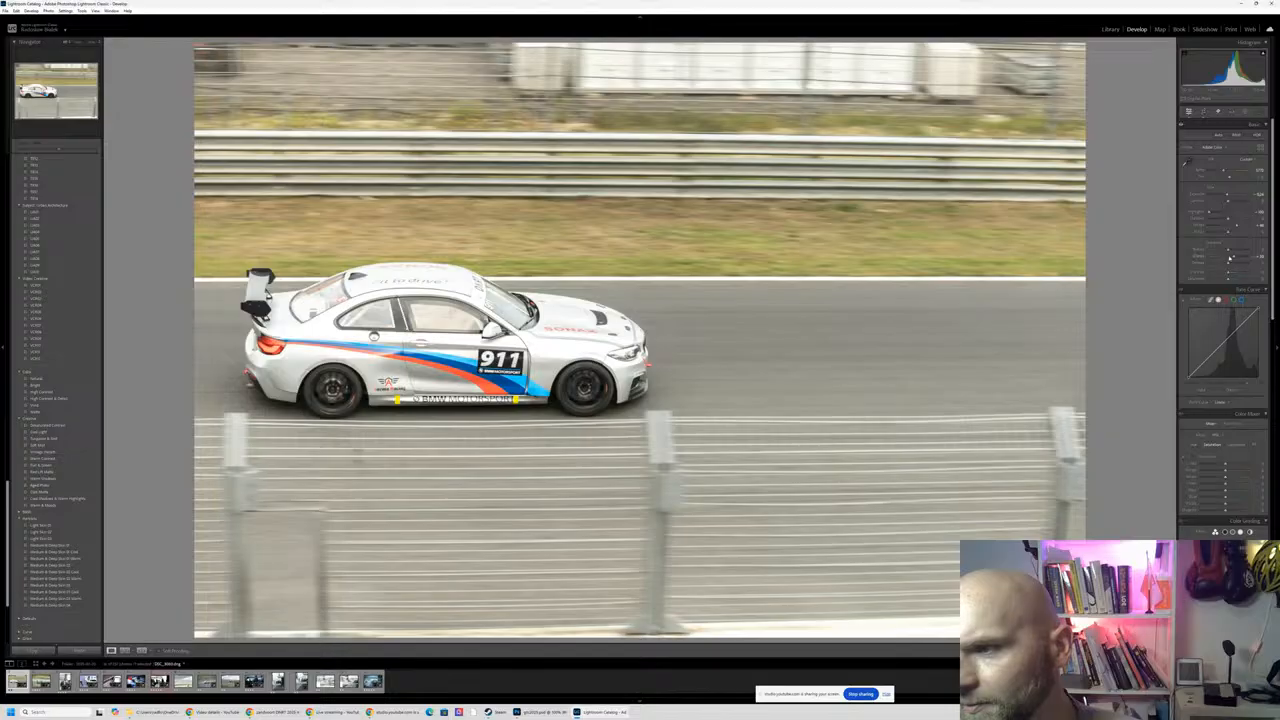
left_click_drag(1232, 253, 1235, 250)
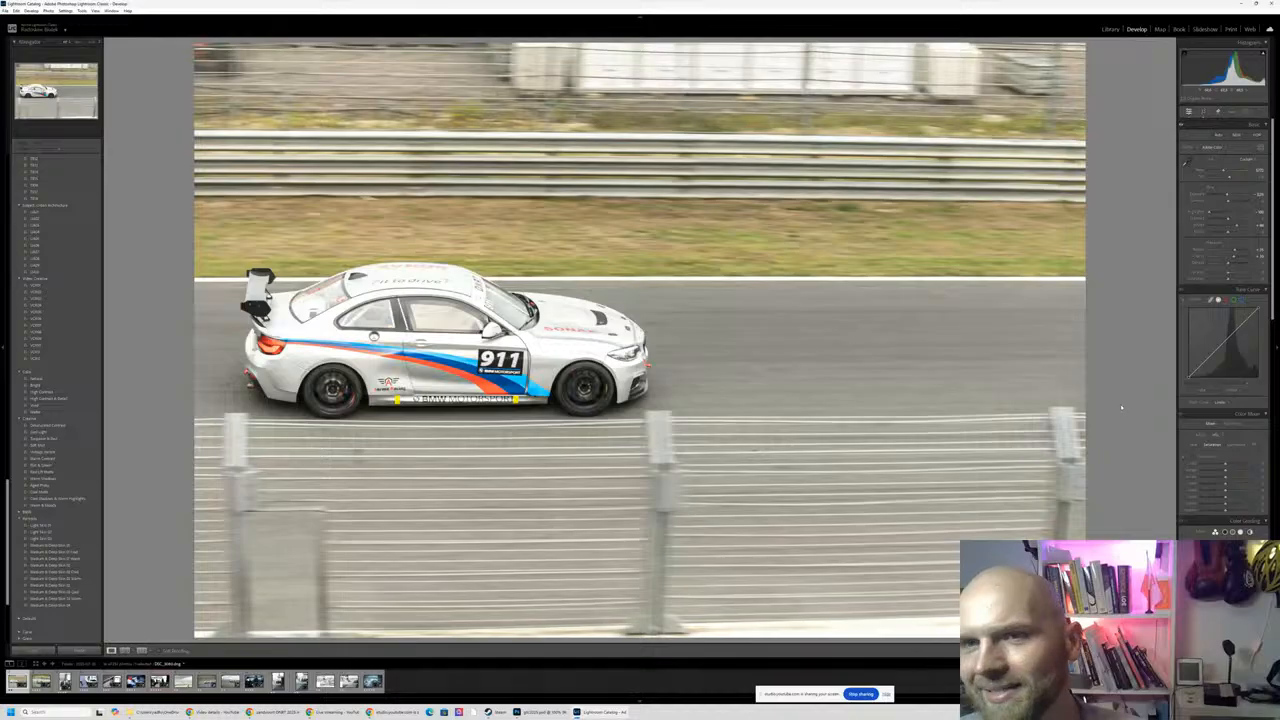
- Crop the photo tighter around the car, keeping its proportions and leaving track space ahead of the car
left_click(1204, 112)
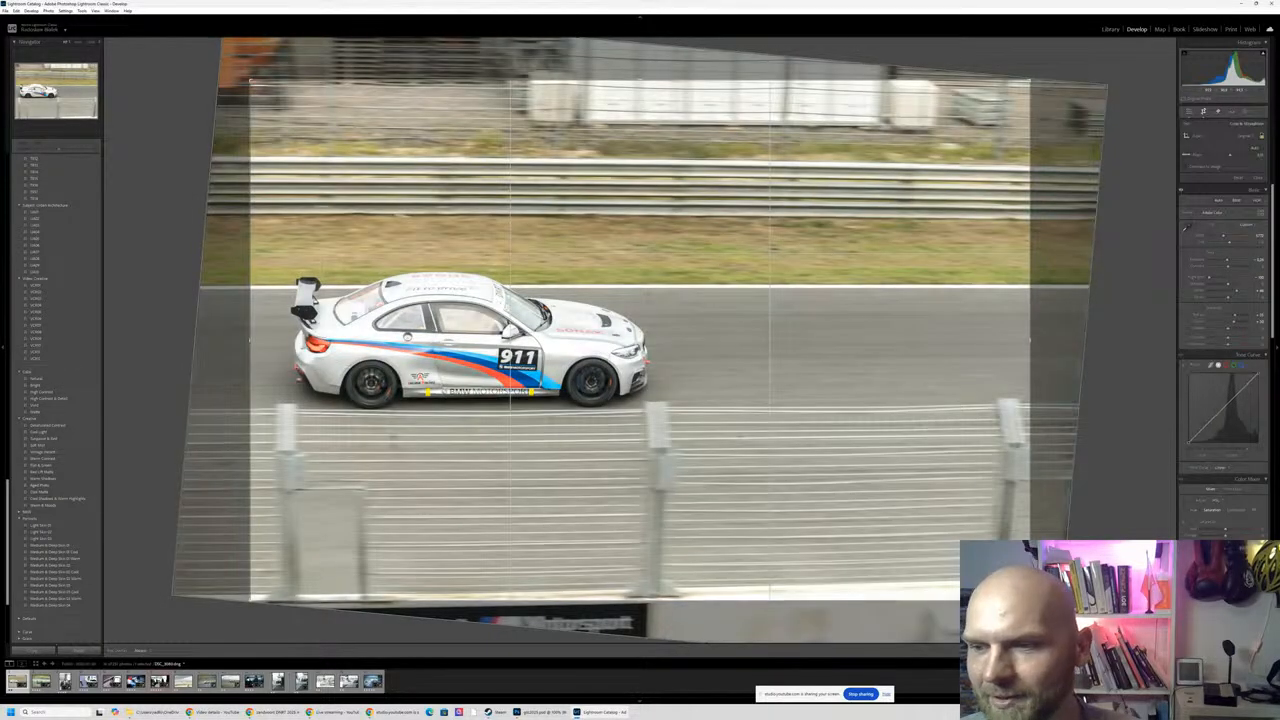
left_click_drag(1030, 600, 974, 563)
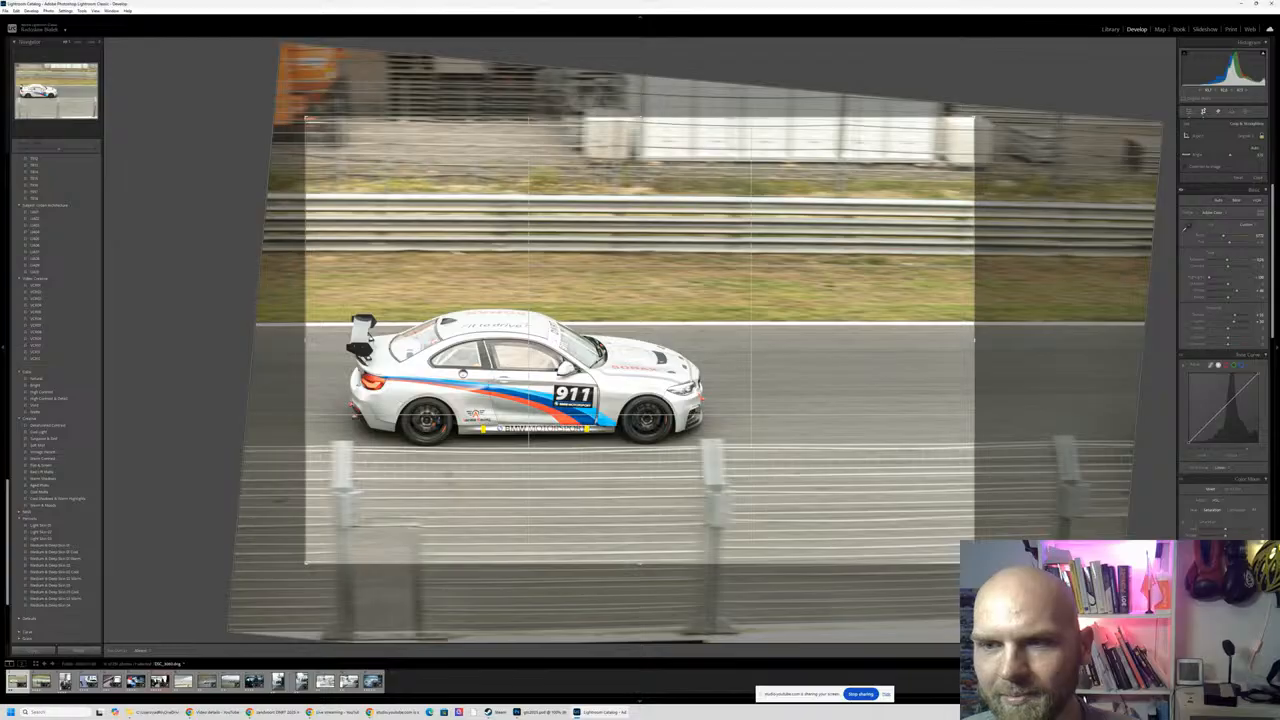
key("Return")
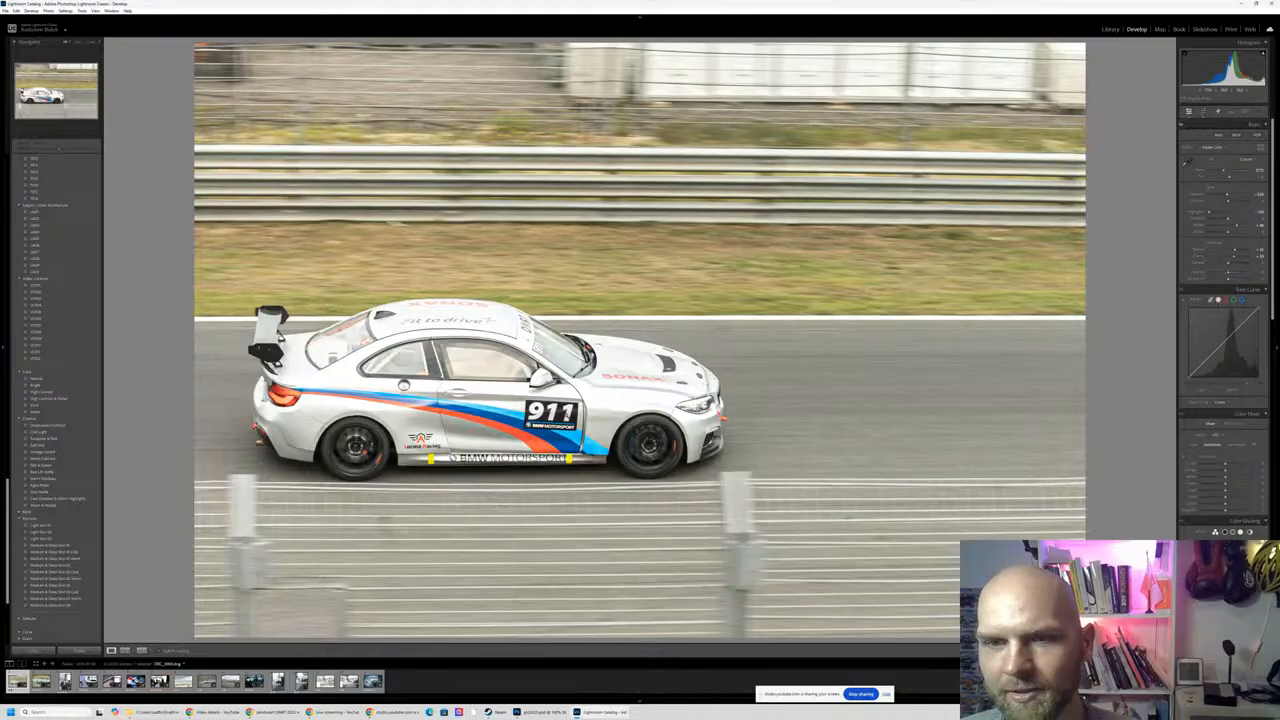
left_click(566, 413)
left_click(566, 413)
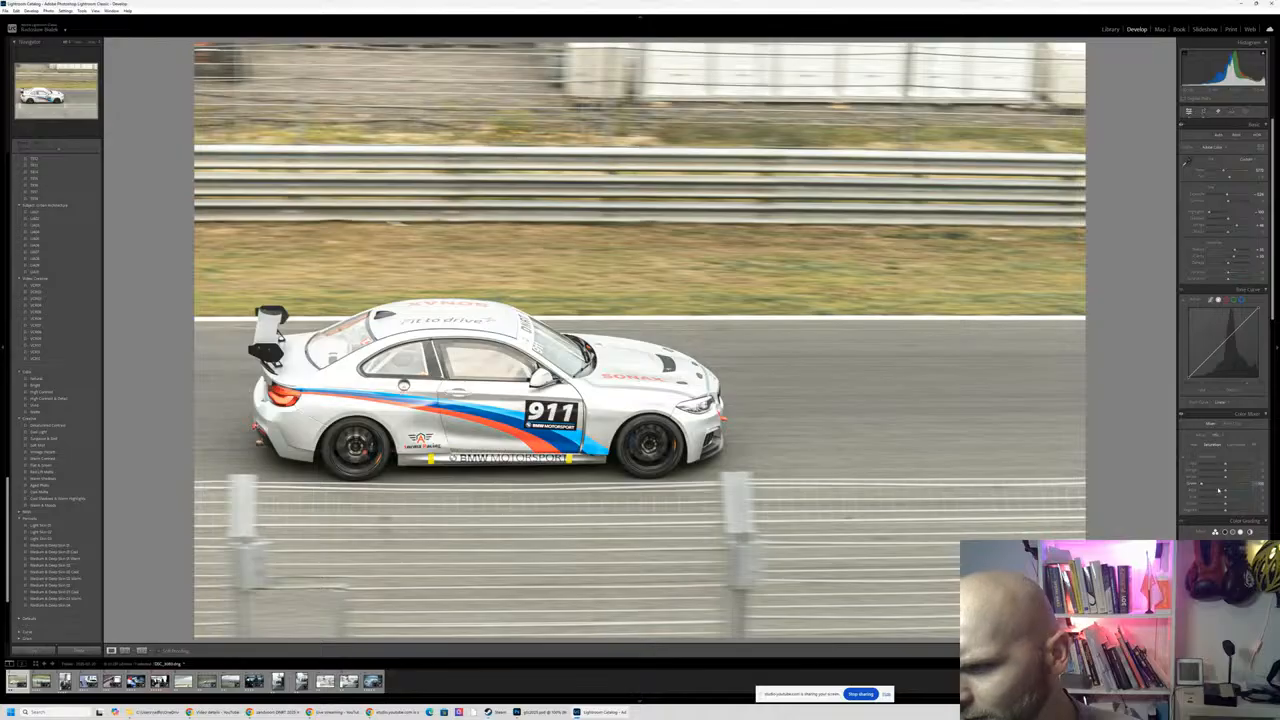
- Fully desaturate the yellows and greens in the Color Mixer, and test changes to the orange and aqua saturation
left_click_drag(1226, 479, 1160, 478)
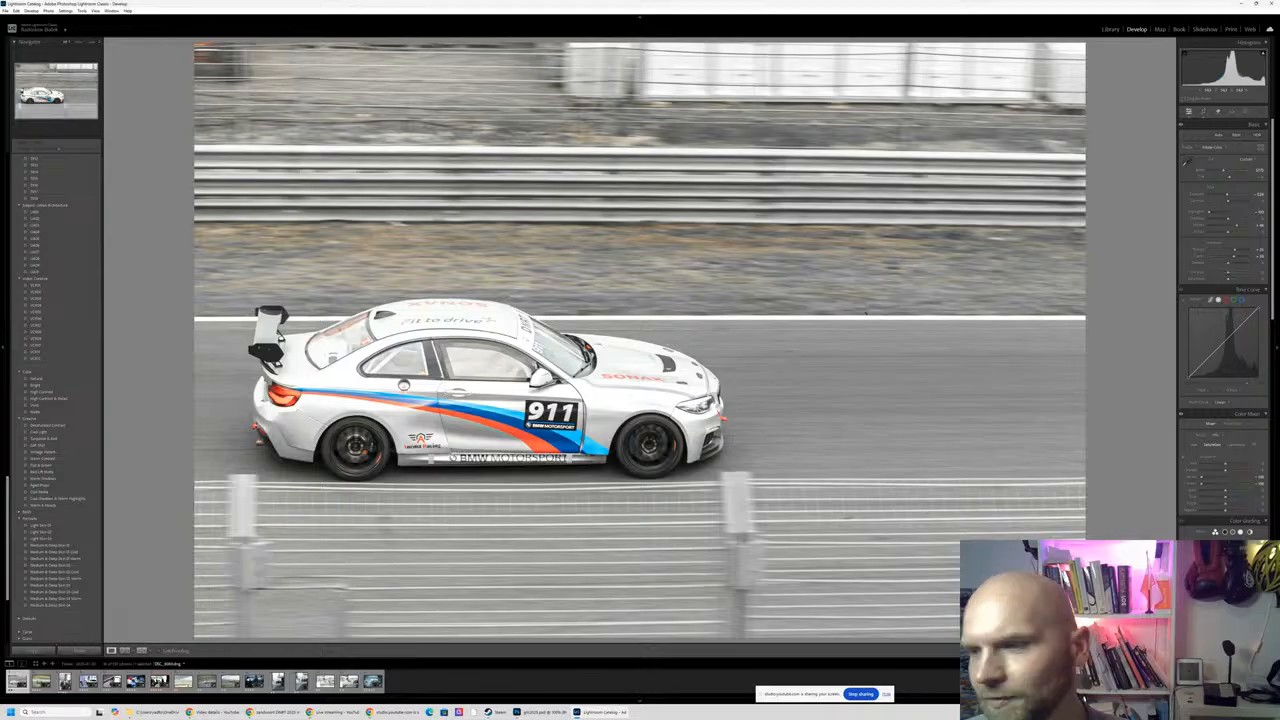
mouse_move(1228, 470)
left_mouse_down()
mouse_move(1207, 473)
mouse_move(1226, 476)
left_mouse_up()
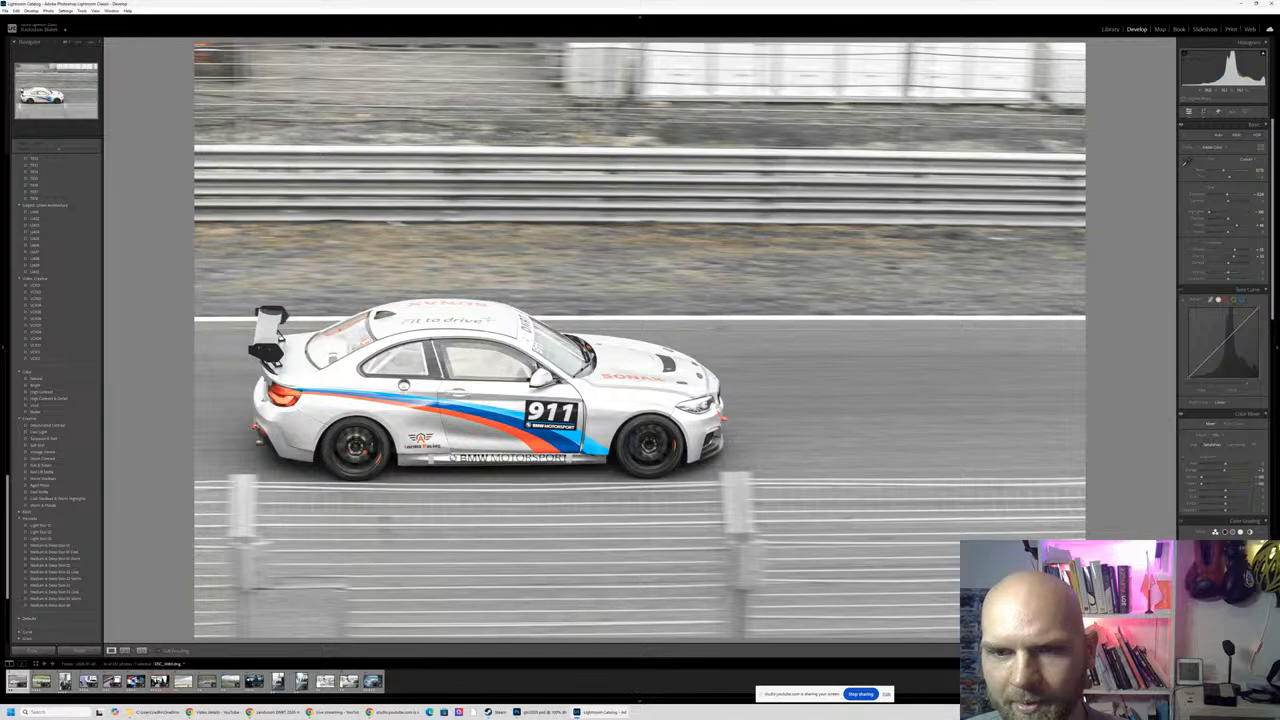
left_click(535, 444)
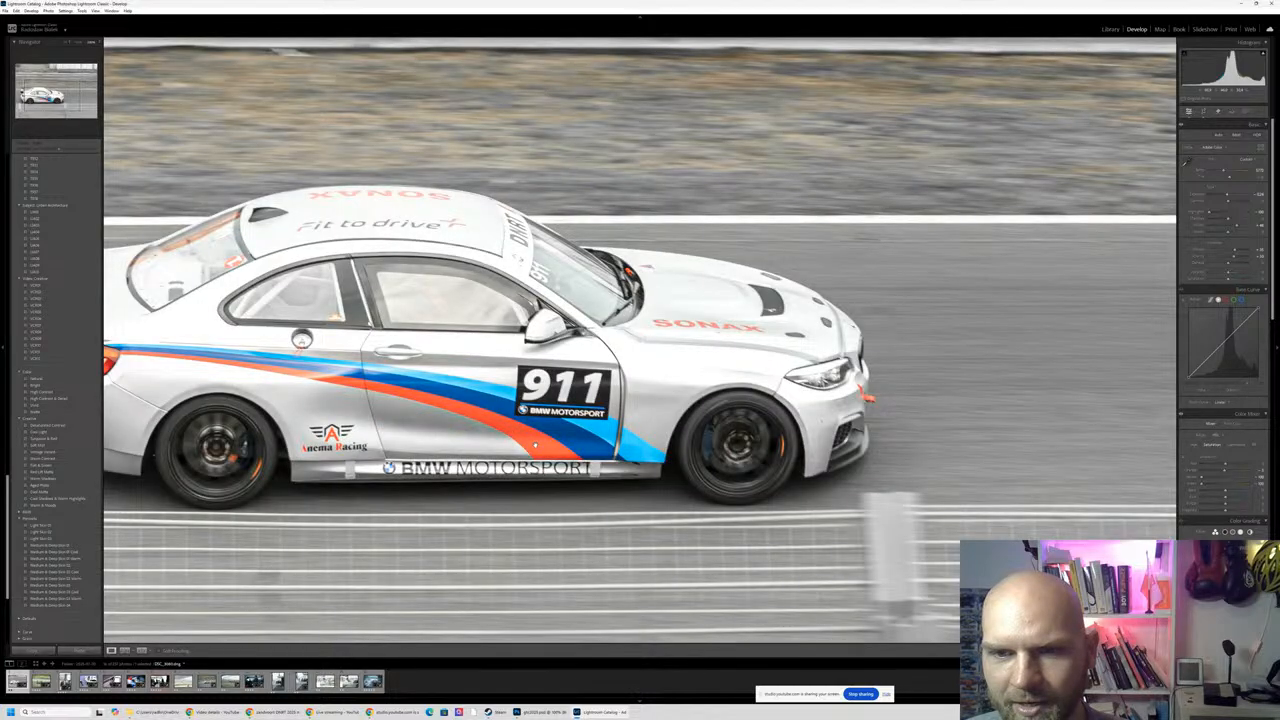
left_click(535, 444)
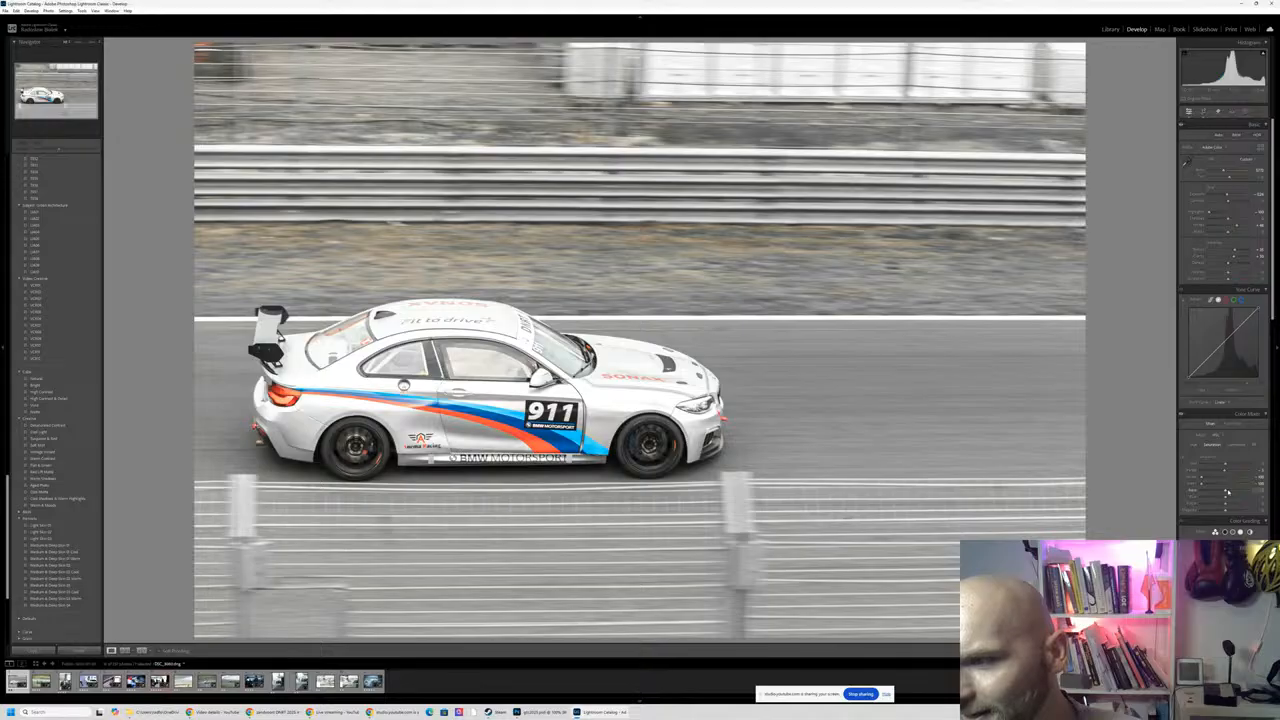
left_click_drag(1228, 491, 1264, 491)
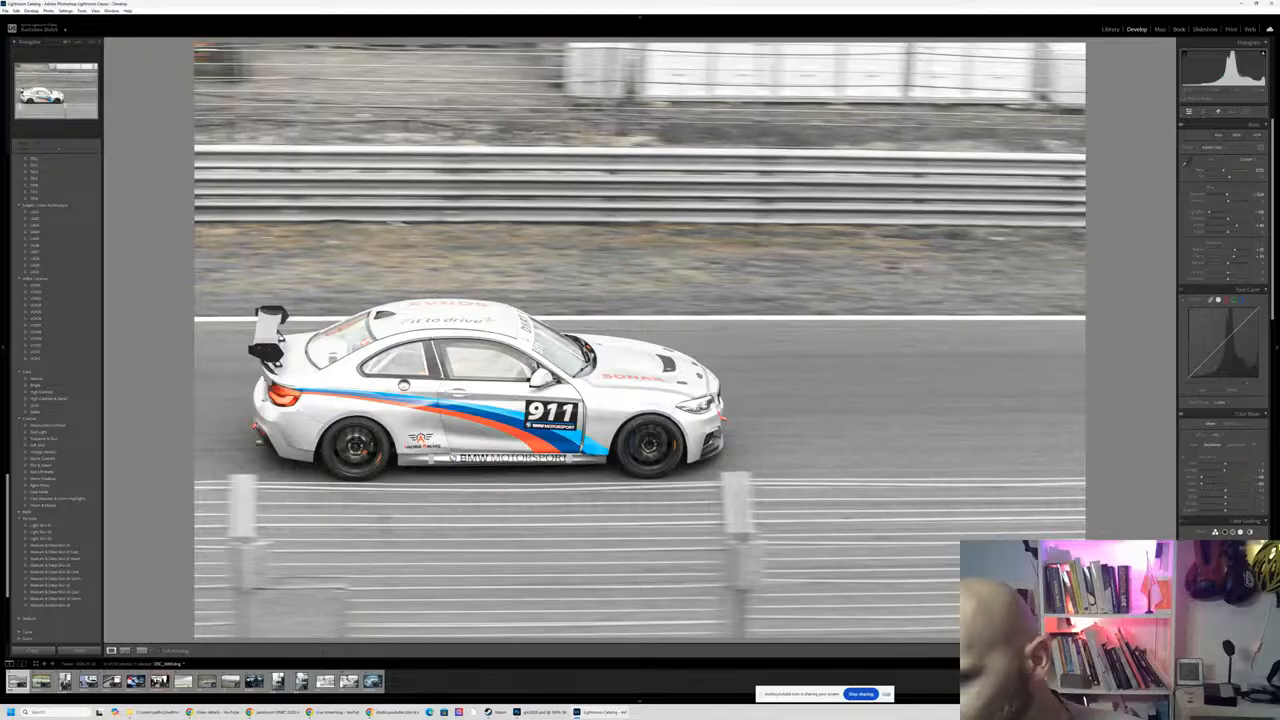
scroll(1222, 330, "down", 3)
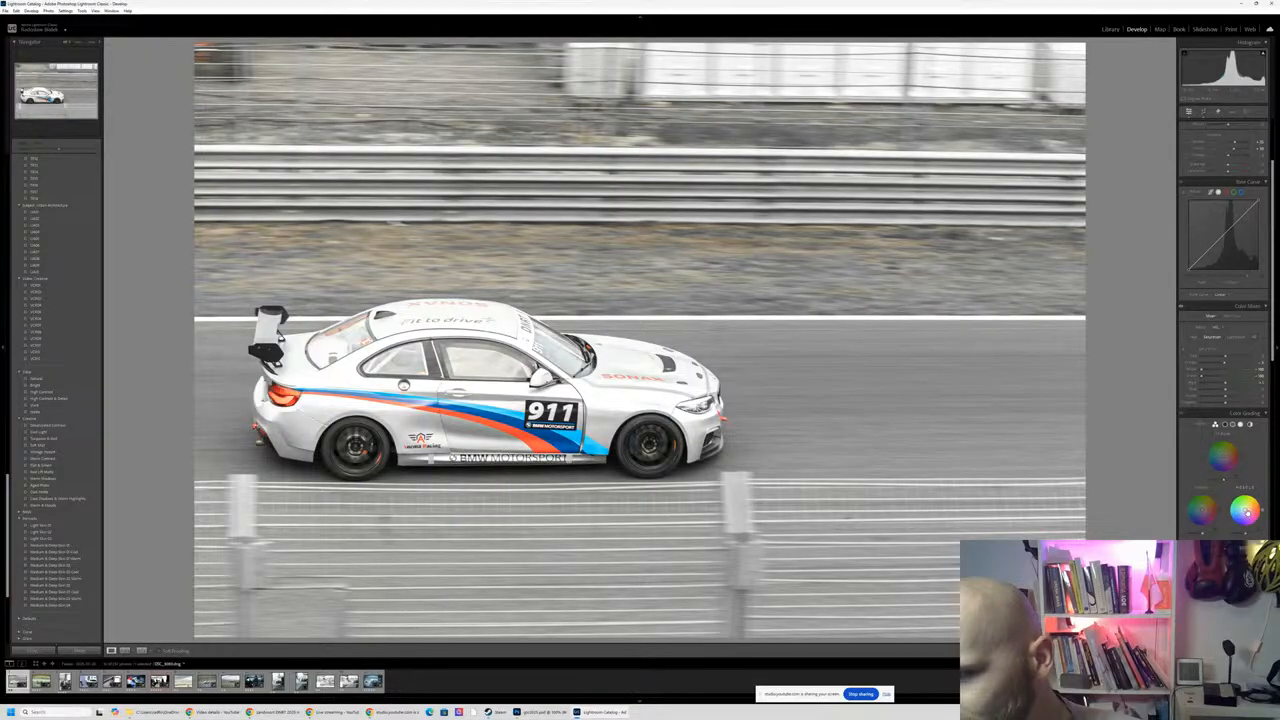
left_click_drag(1247, 510, 1245, 510)
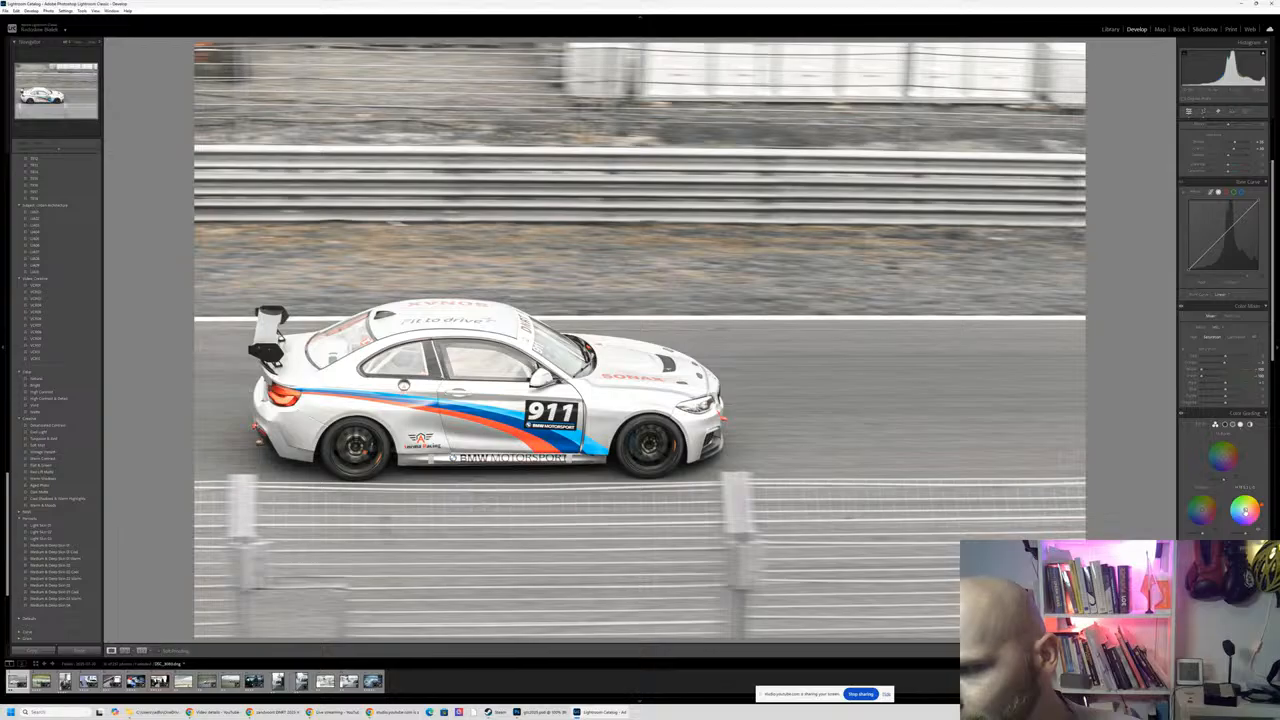
key("ctrl+z")
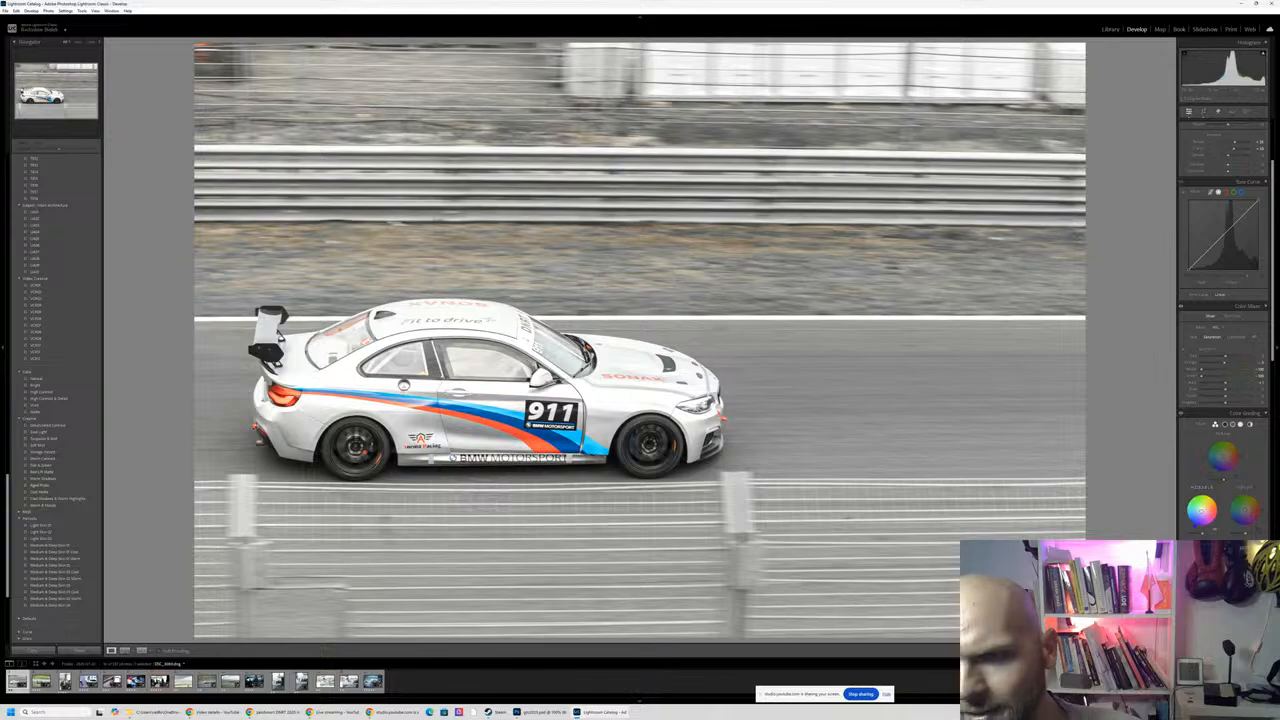
- Give the shadows a subtle cool blue tint with Color Grading and raise the exposure slightly
mouse_move(1202, 511)
left_mouse_down()
mouse_move(1208, 501)
mouse_move(1190, 503)
left_mouse_up()
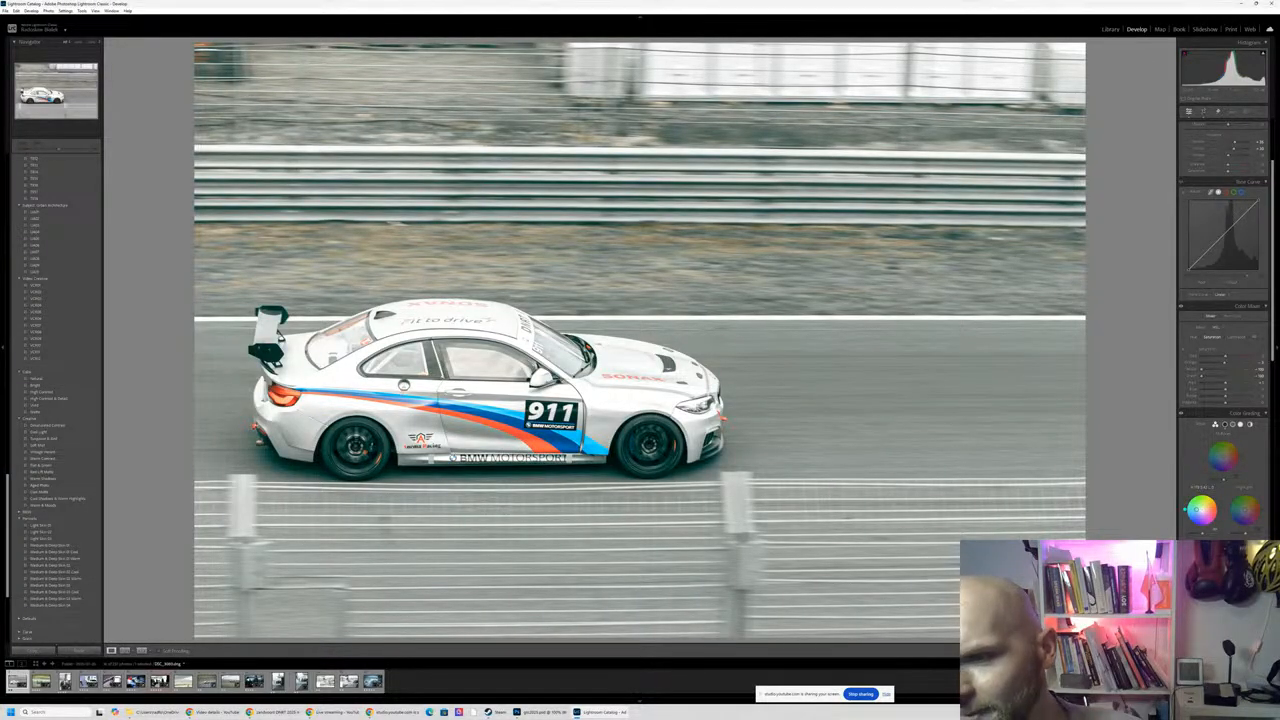
left_click_drag(1196, 511, 1200, 512)
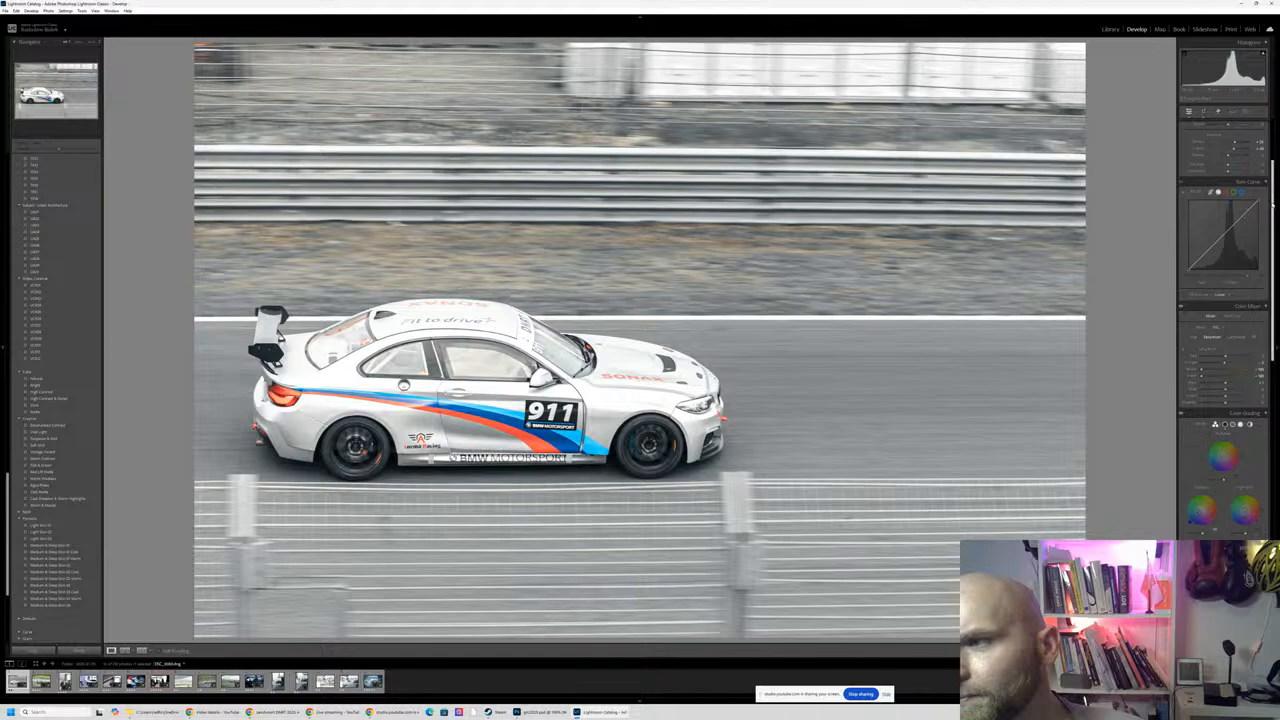
scroll(1272, 300, "up", 3)
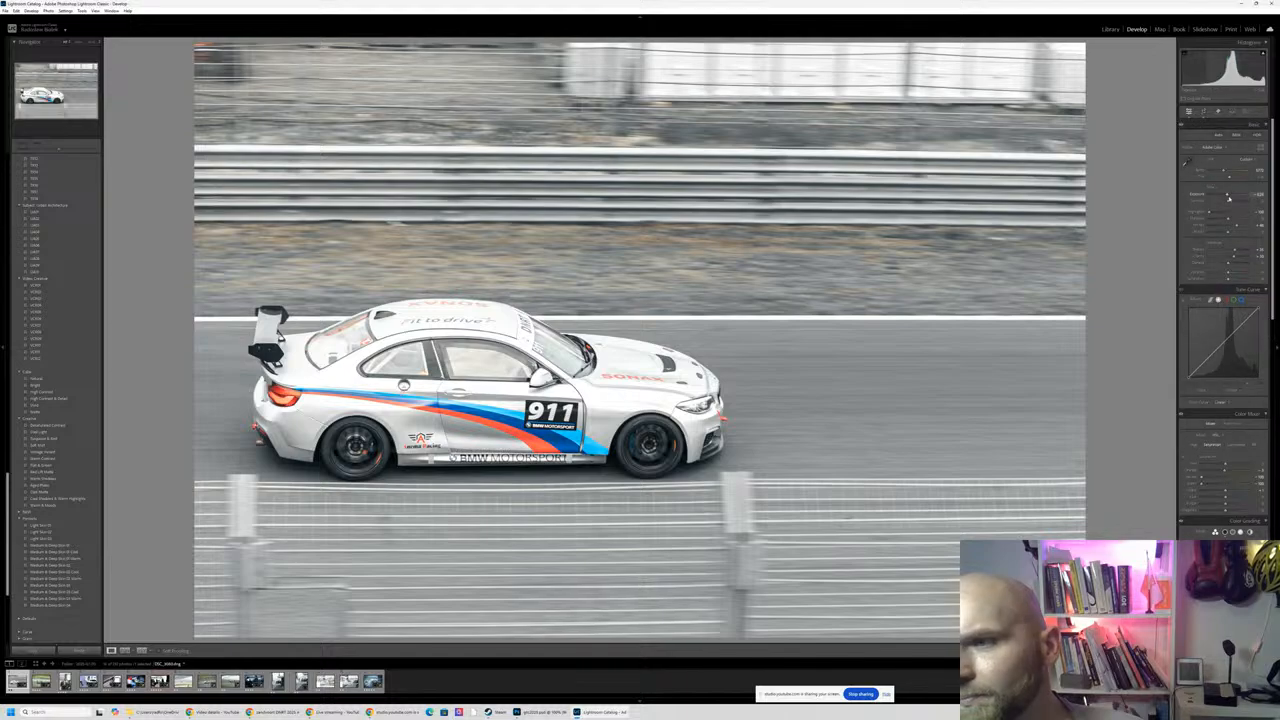
left_click_drag(1228, 197, 1230, 197)
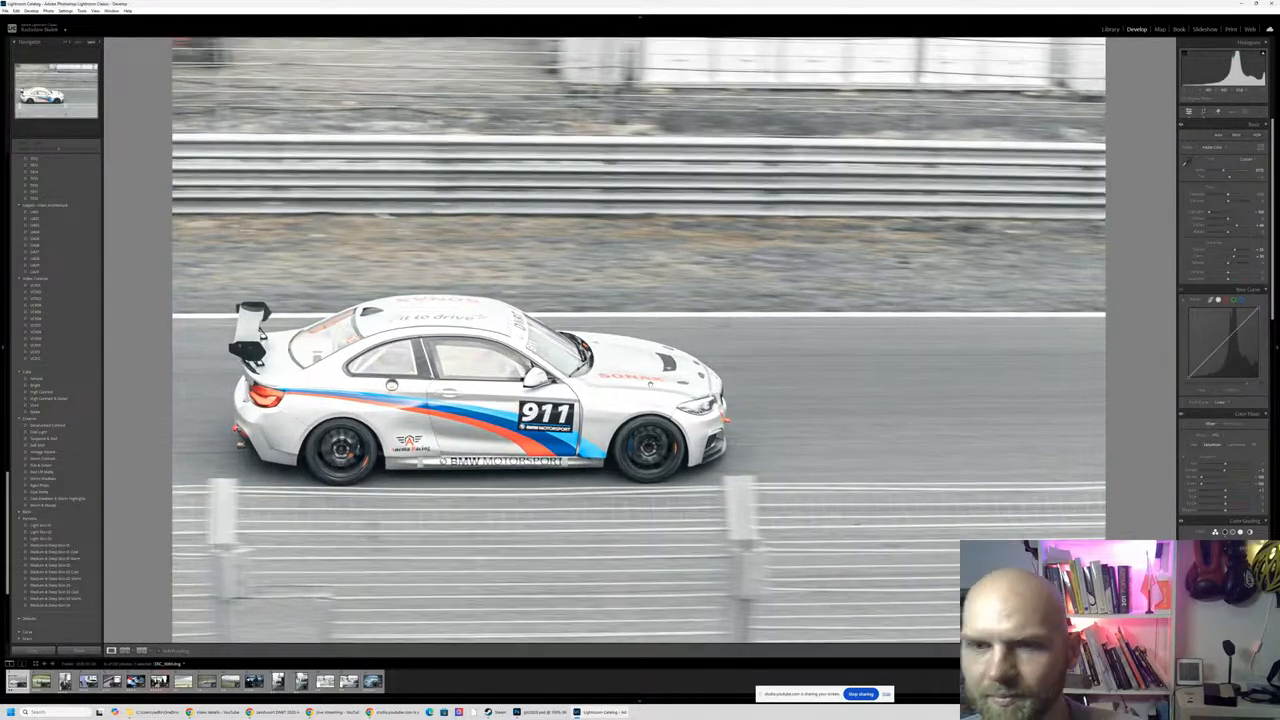
left_click(650, 383)
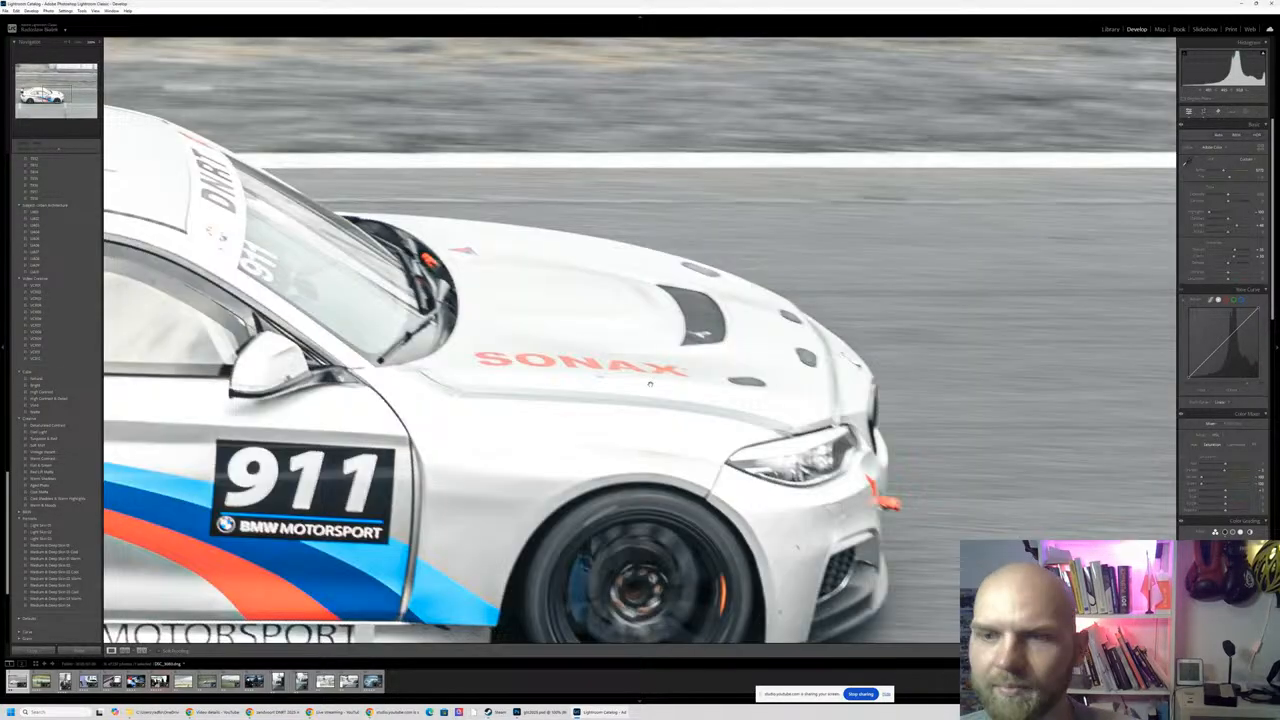
- Open the photo of the green number 55 race car and examine the sharpness of its side lettering and windows up close
left_click(652, 377)
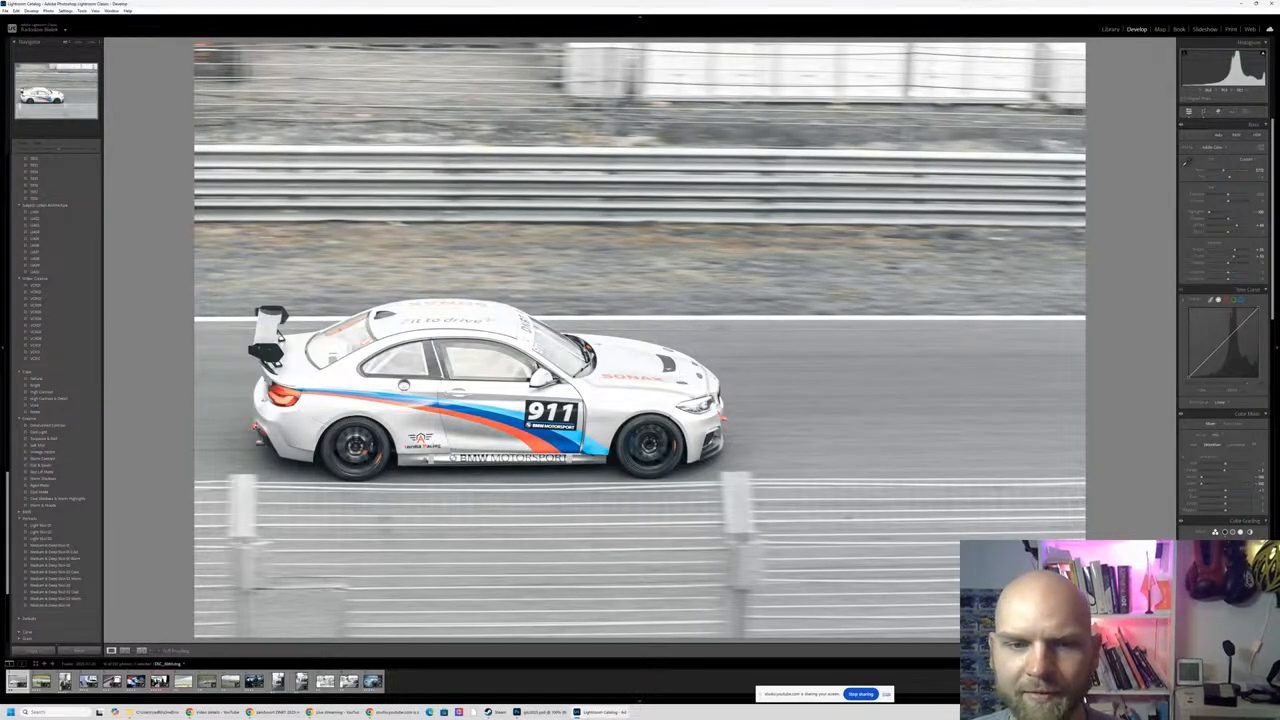
left_click(37, 683)
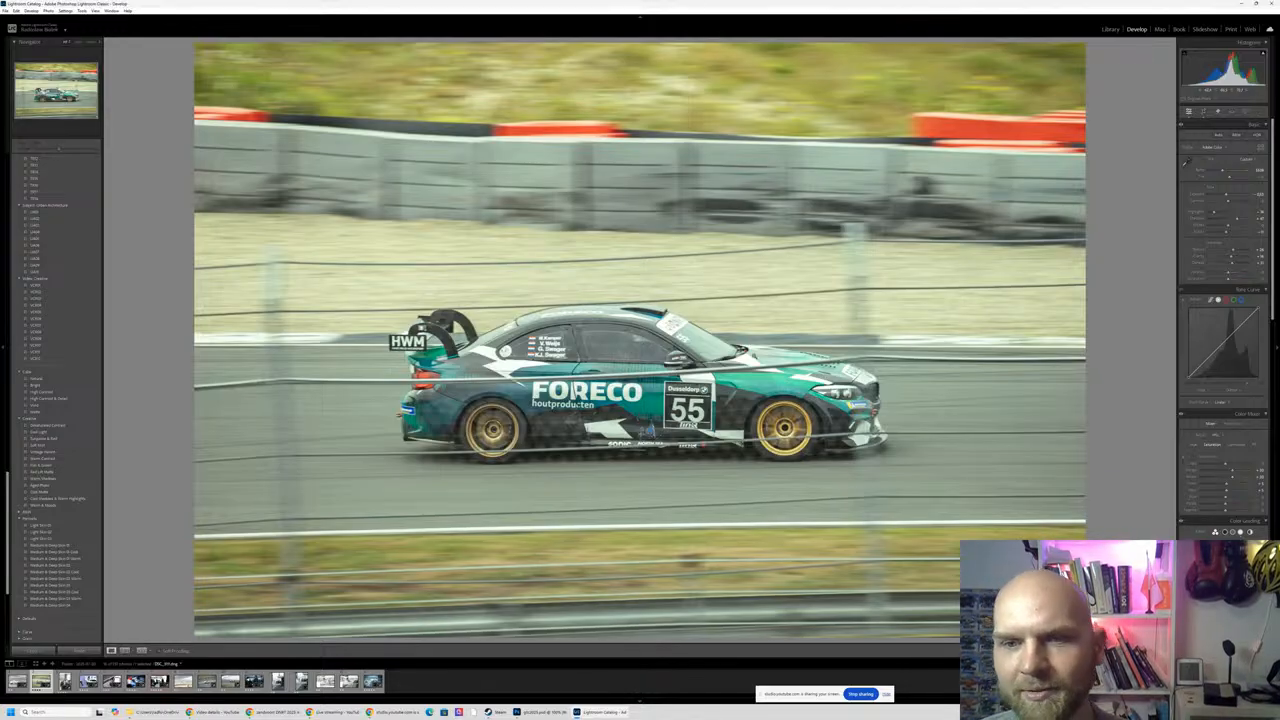
left_click(636, 406)
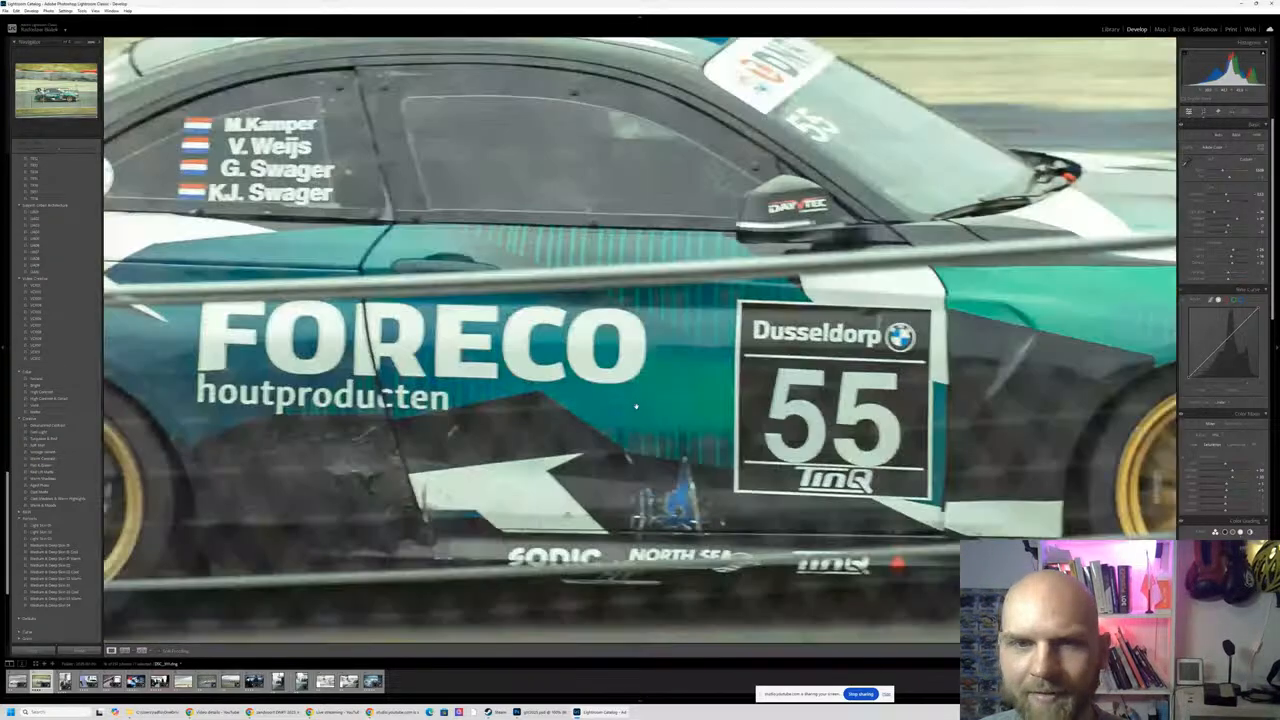
left_click(636, 406)
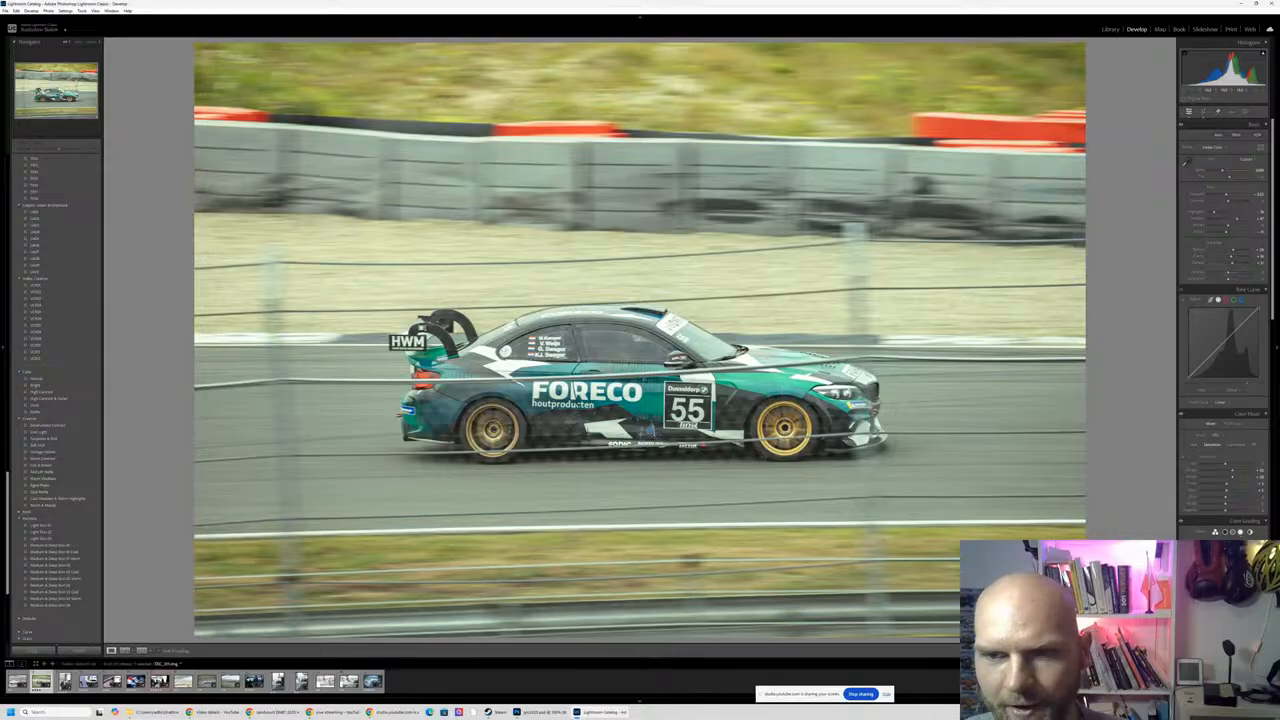
left_click(569, 350)
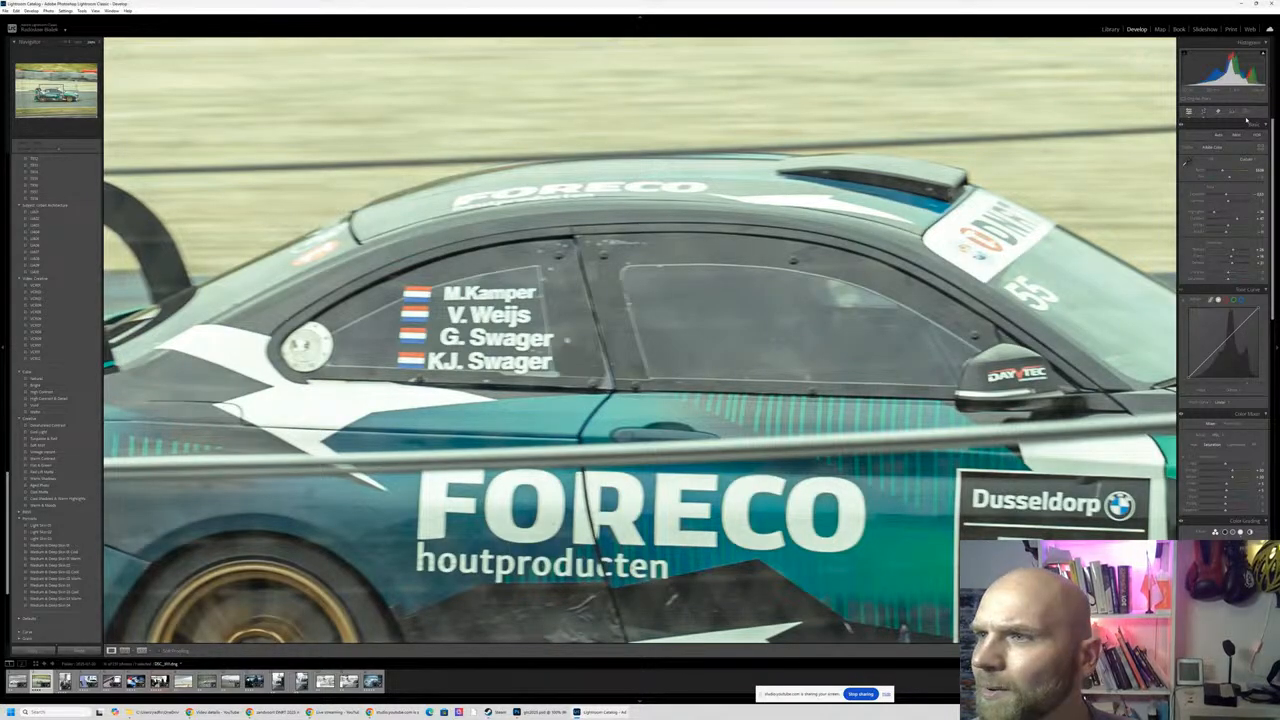
left_click(573, 345)
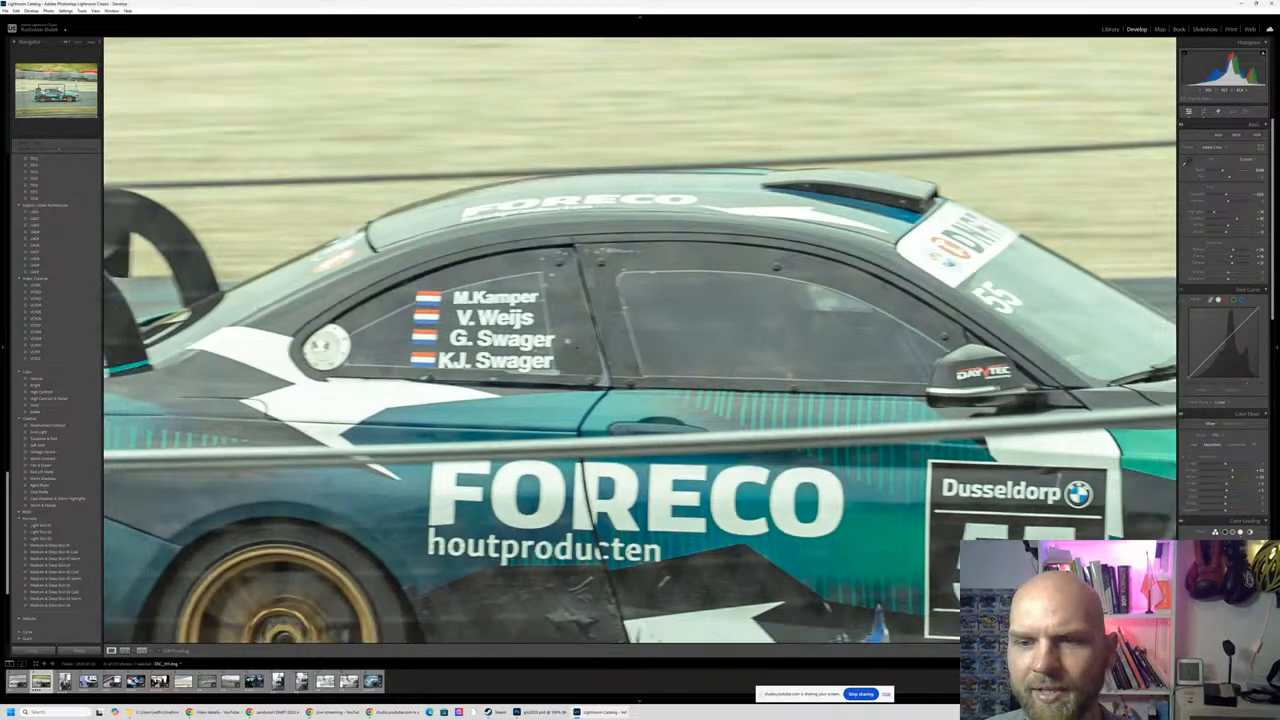
key("Right")
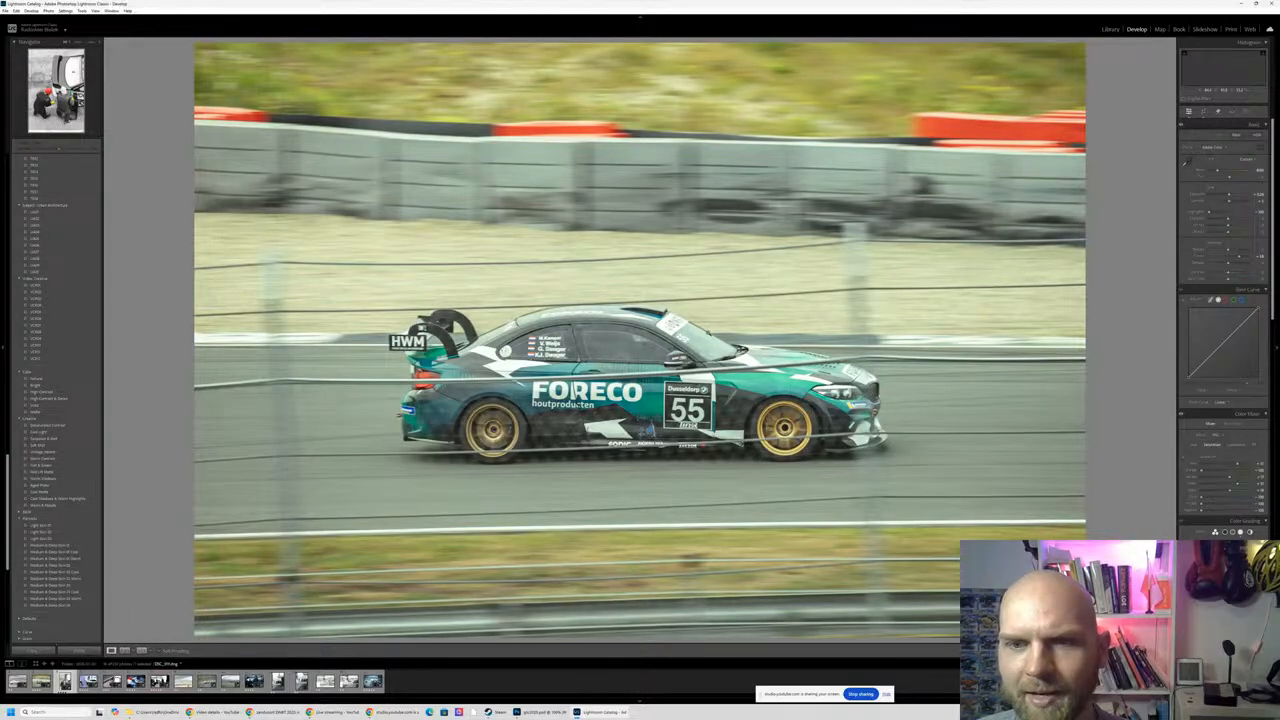
key("Left")
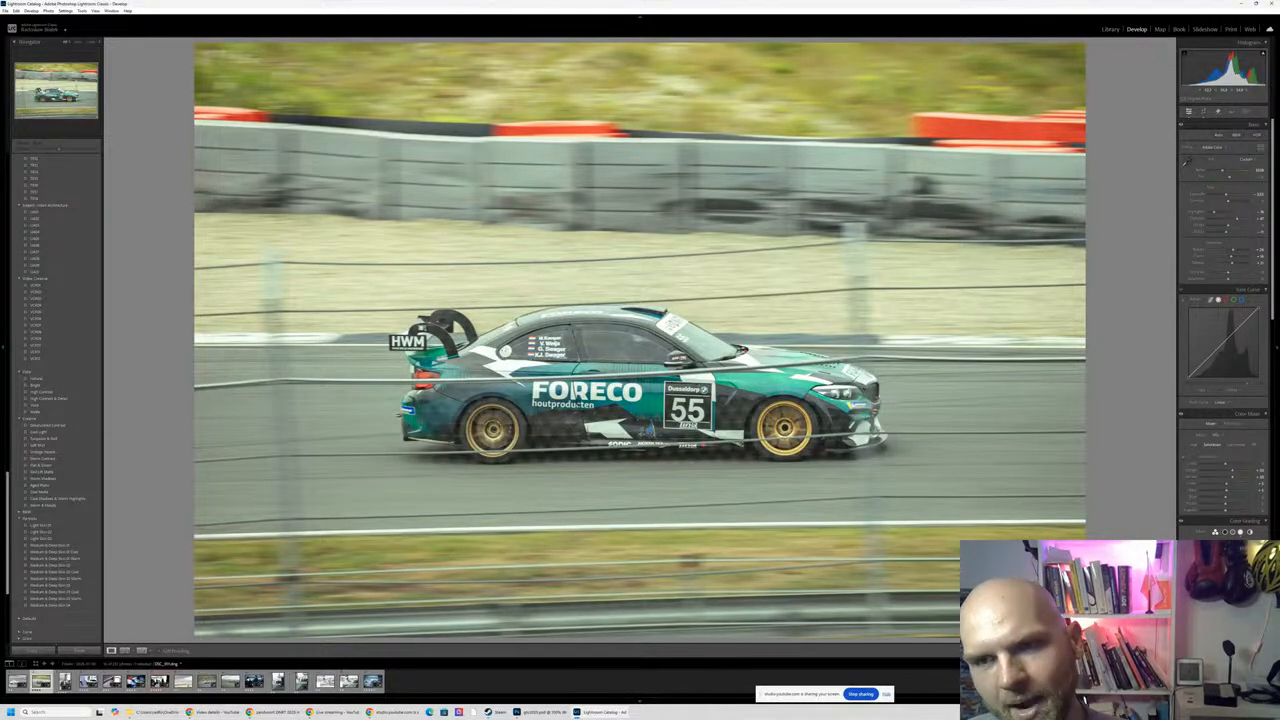
- Browse to the pit stop photo of the white number 88 car and compare its unedited and edited versions
key("Right")
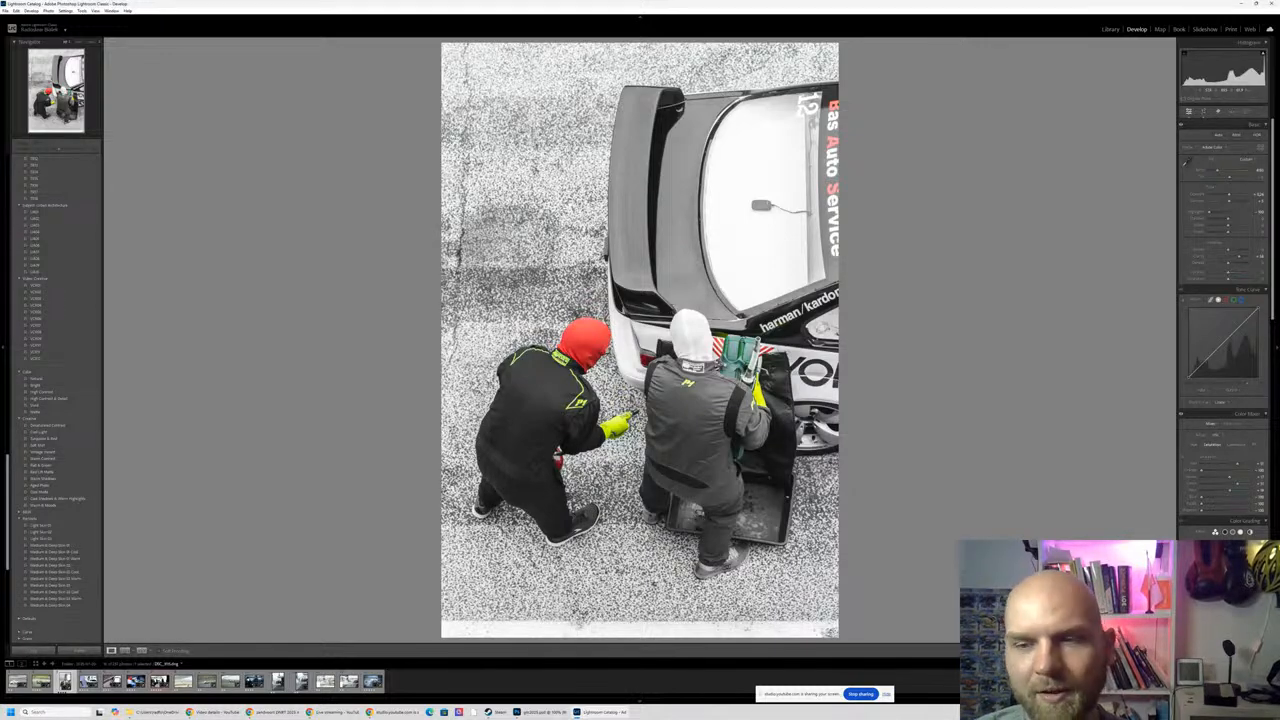
key("Right")
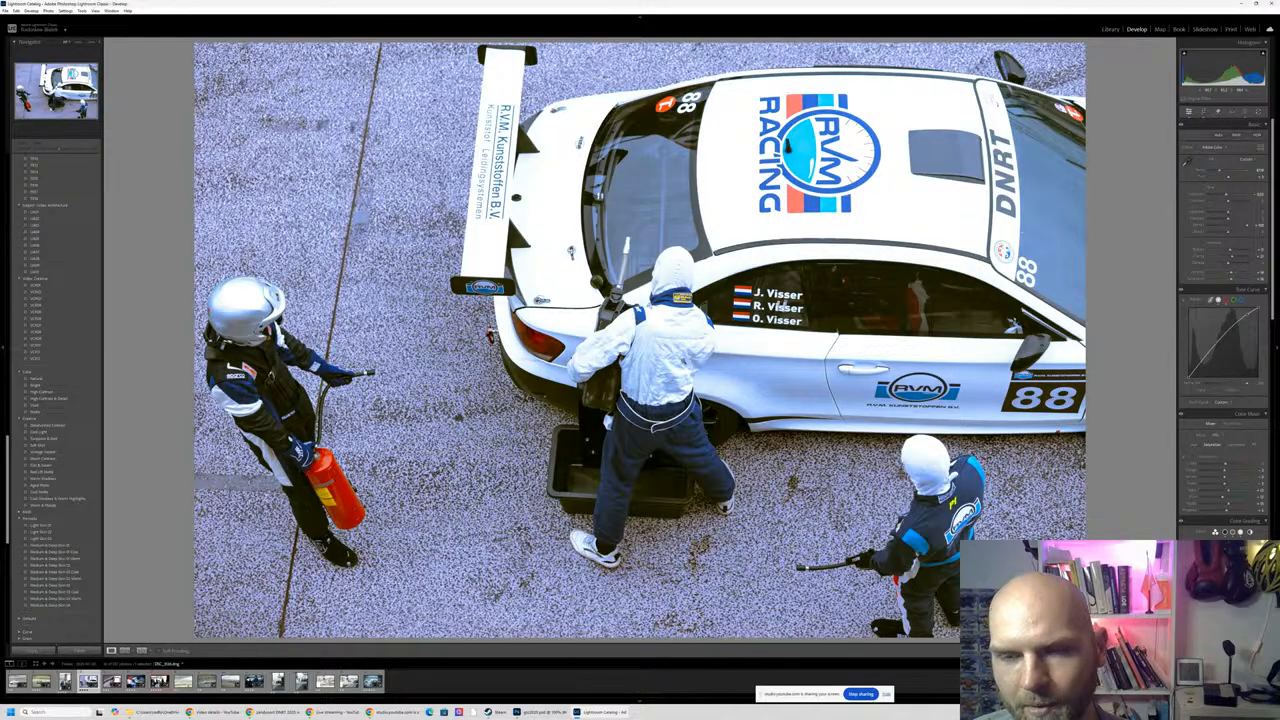
key("y")
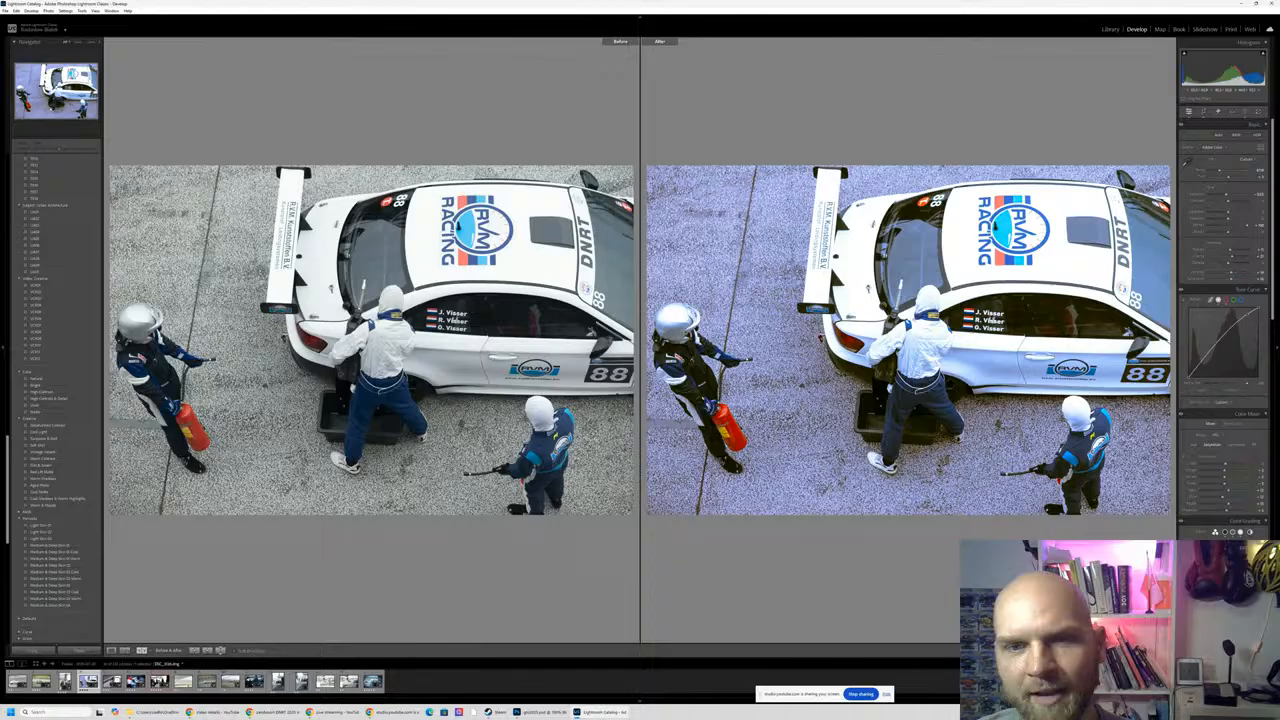
key("y")
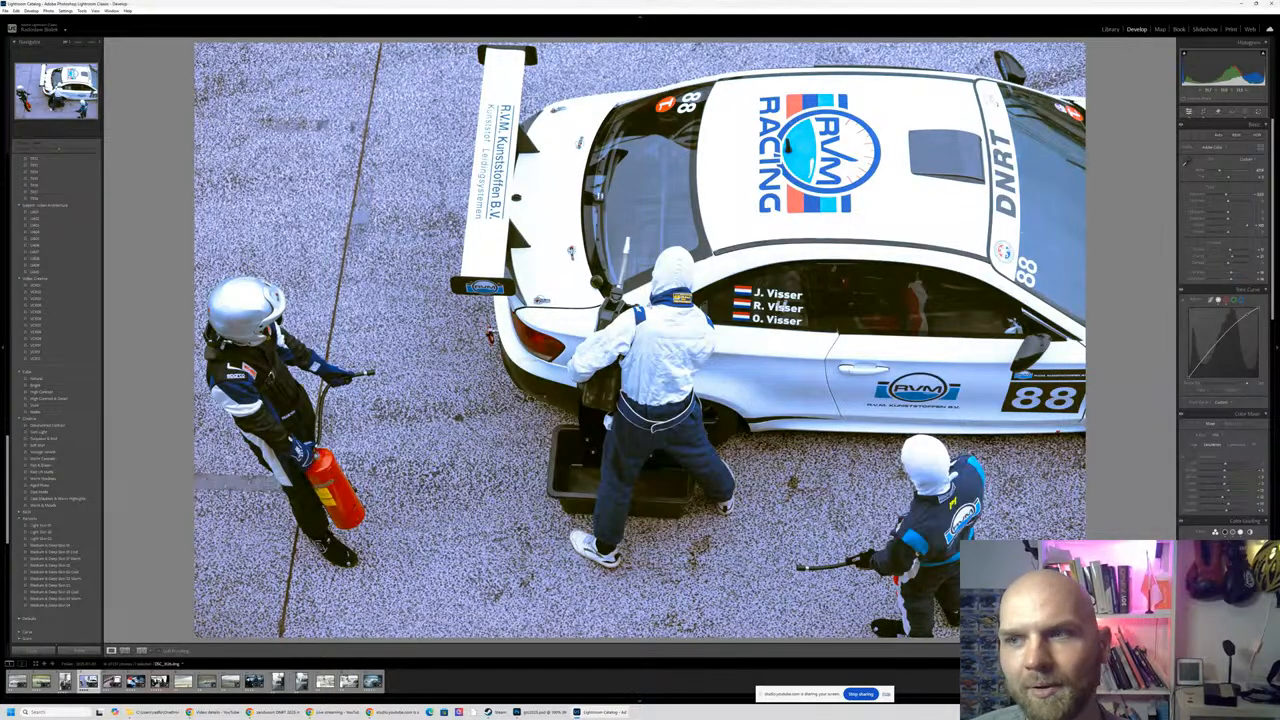
- Browse to the photo of the crew member holding the green fuel can and inspect the can and hose up close
key("Right")
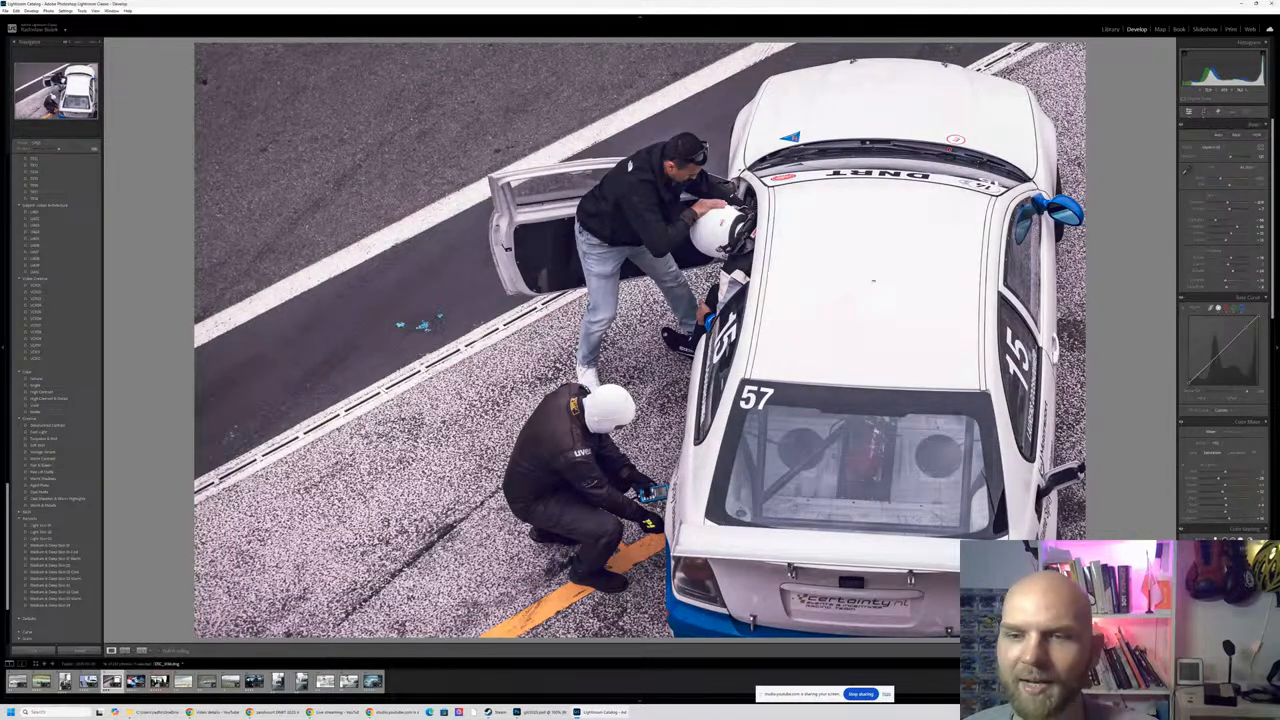
key("Right")
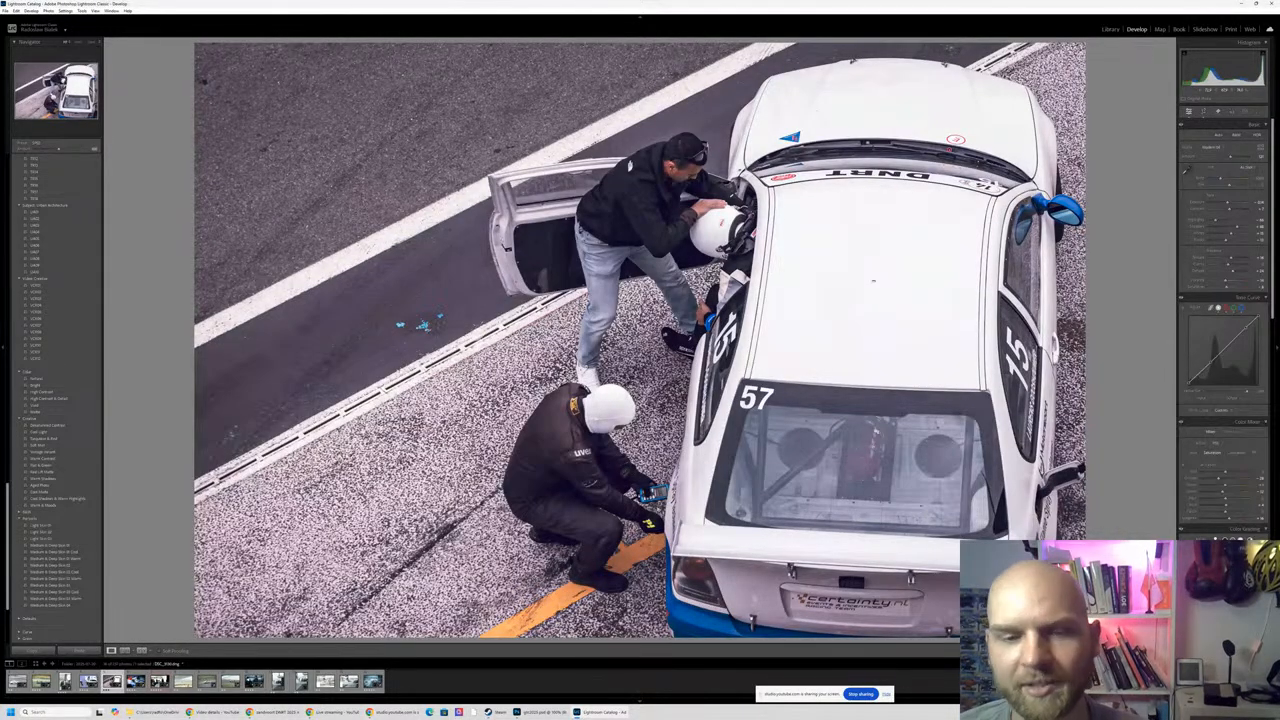
key("Right")
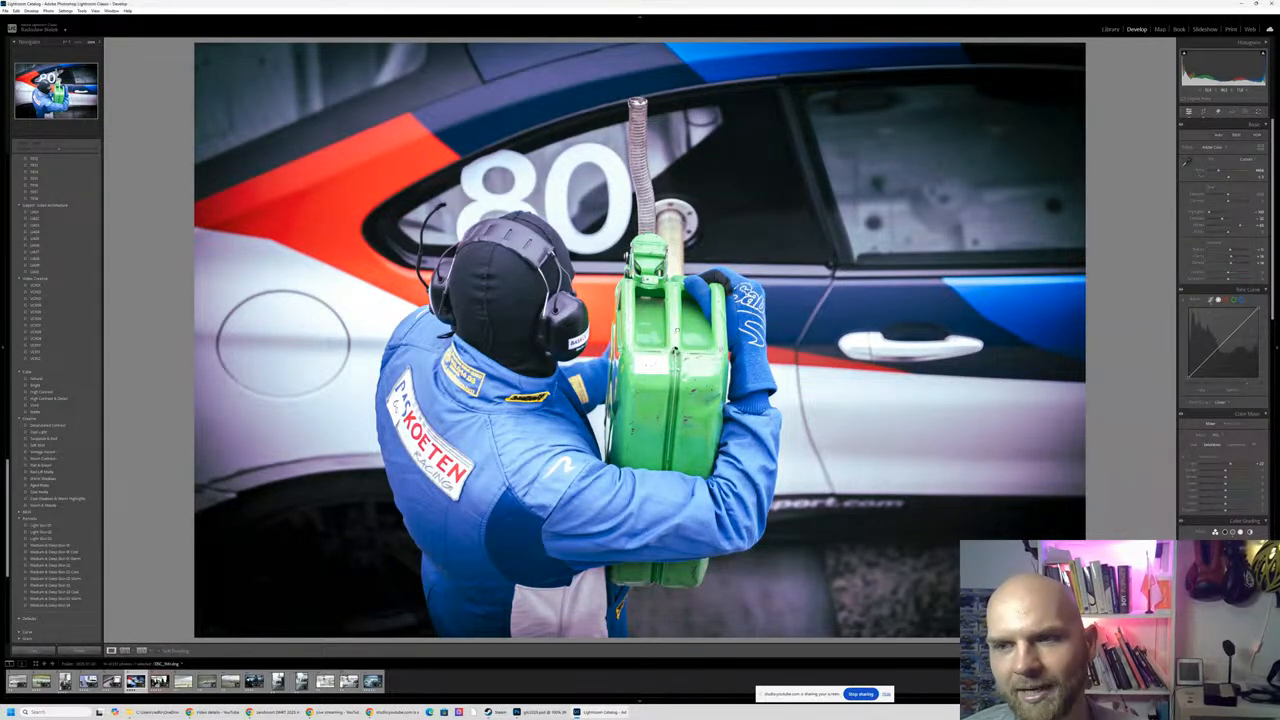
left_click(676, 330)
left_click(682, 333)
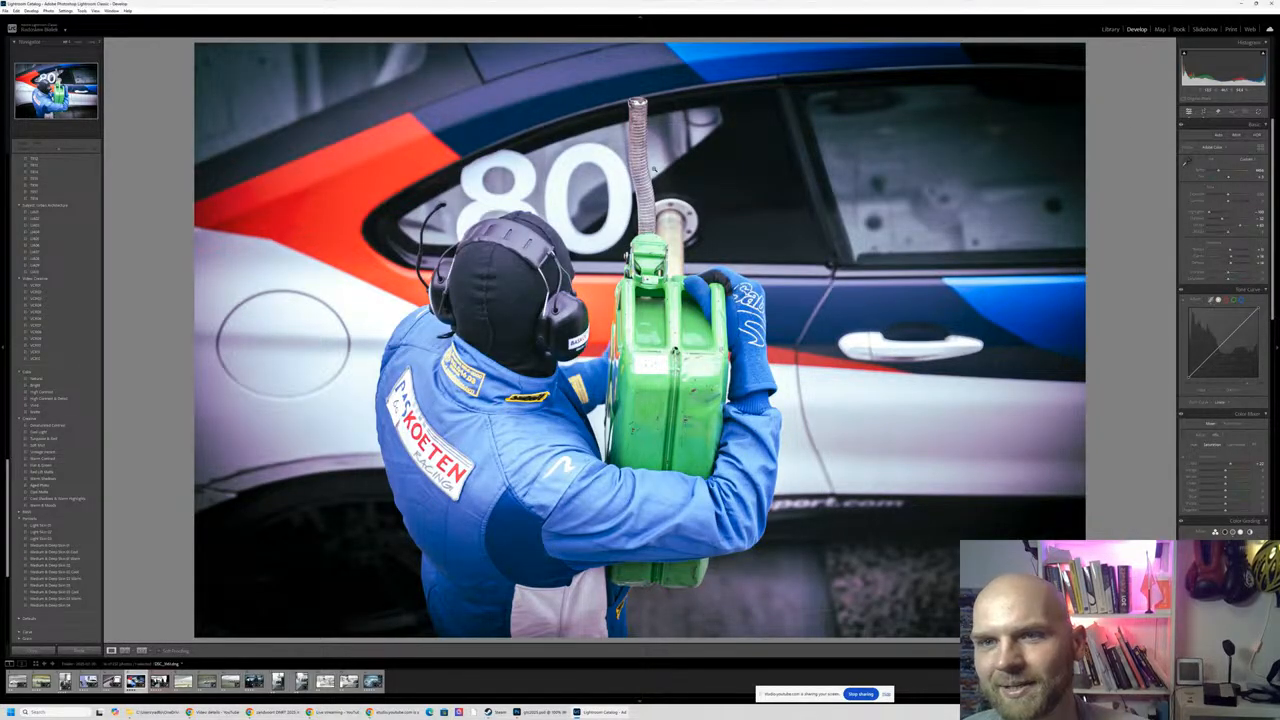
left_click(717, 160)
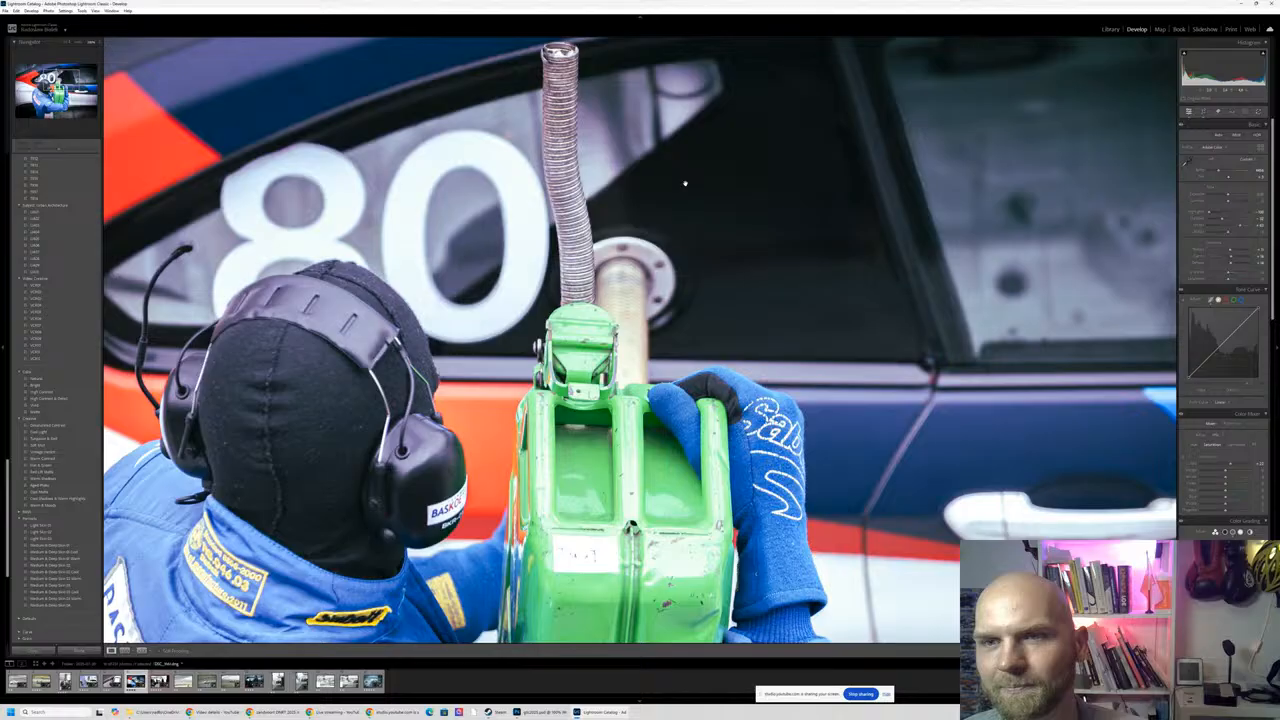
left_click(685, 183)
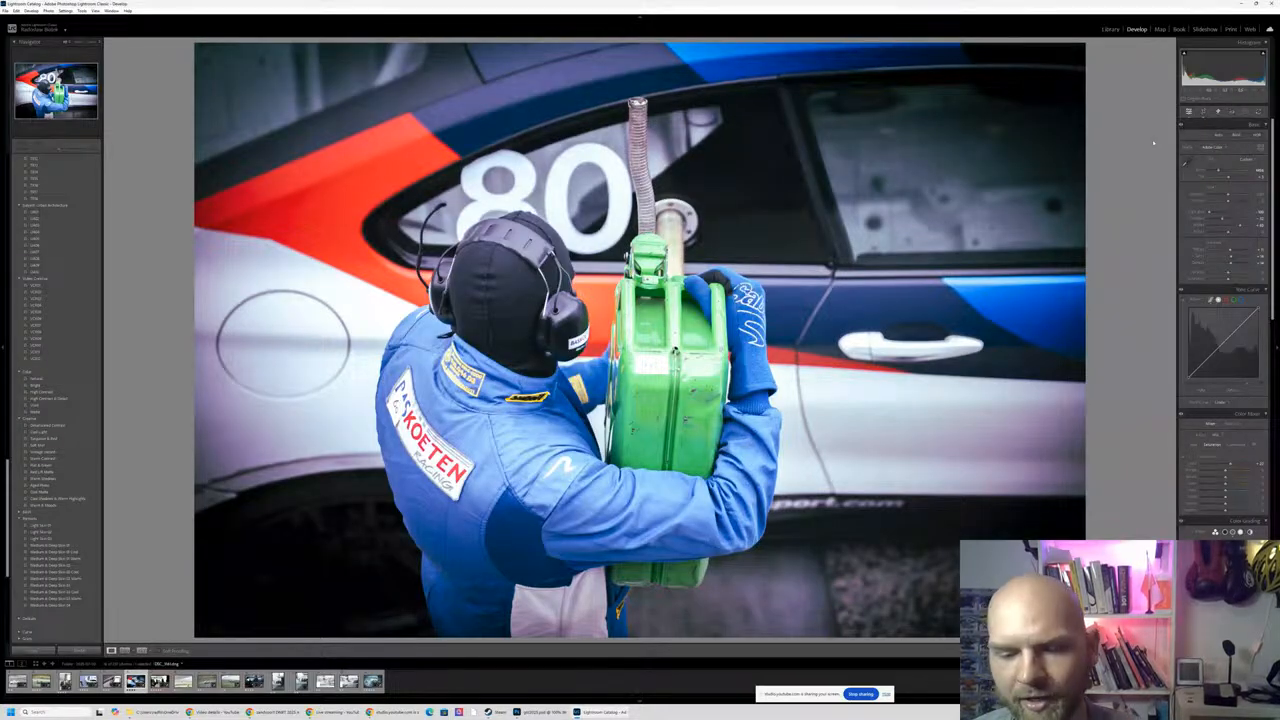
- Compare the fuel can photo before and after editing, and review its Color Grading and Detail settings
key("y")
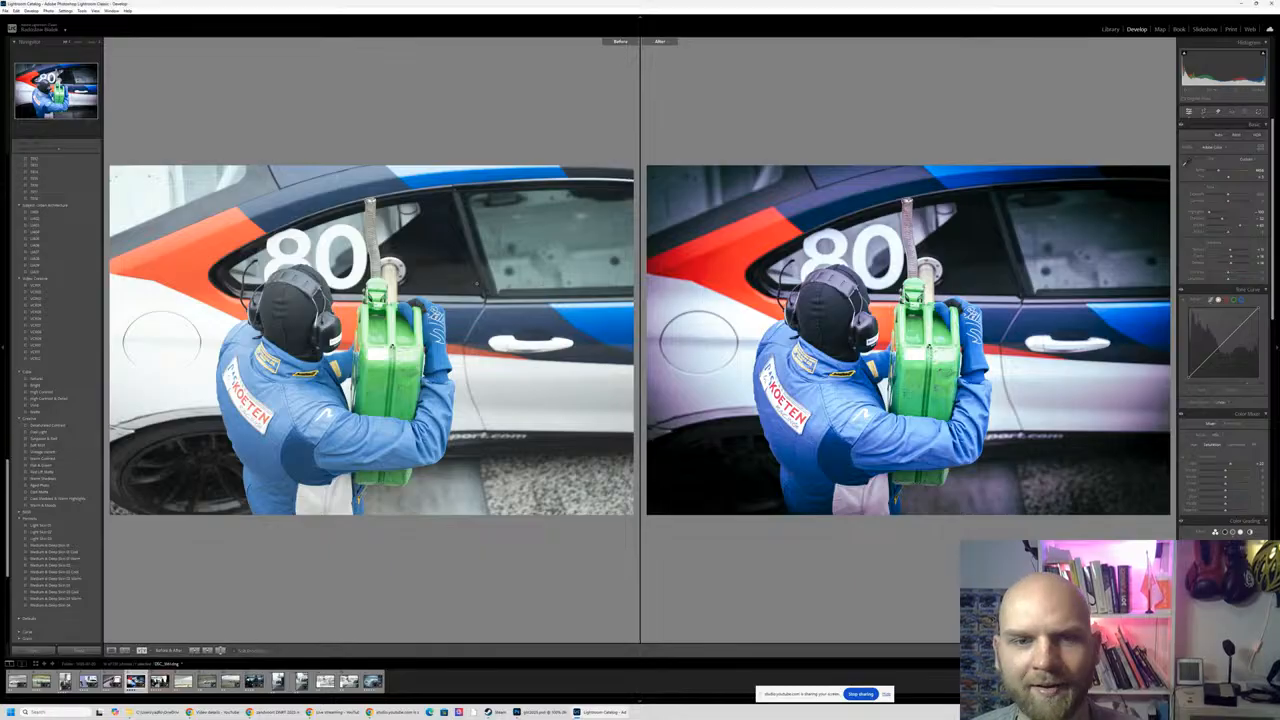
key("y")
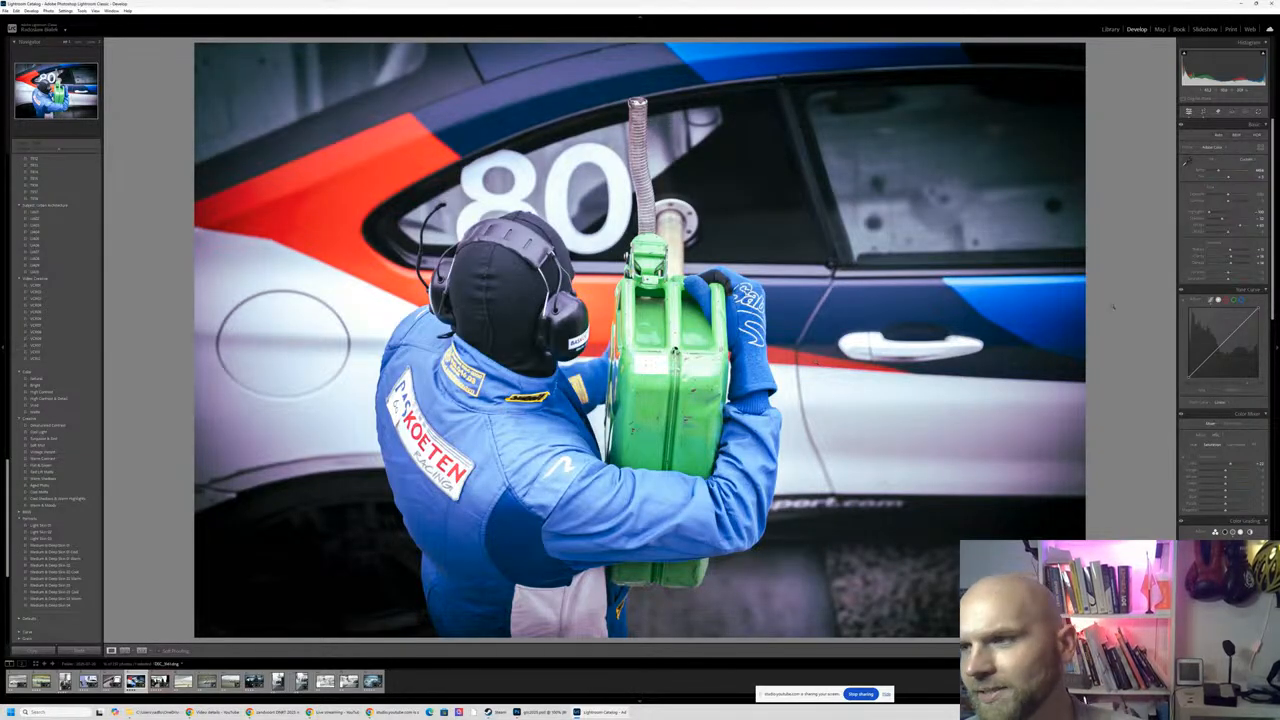
scroll(1204, 392, "down", 2)
scroll(1203, 393, "down", 2)
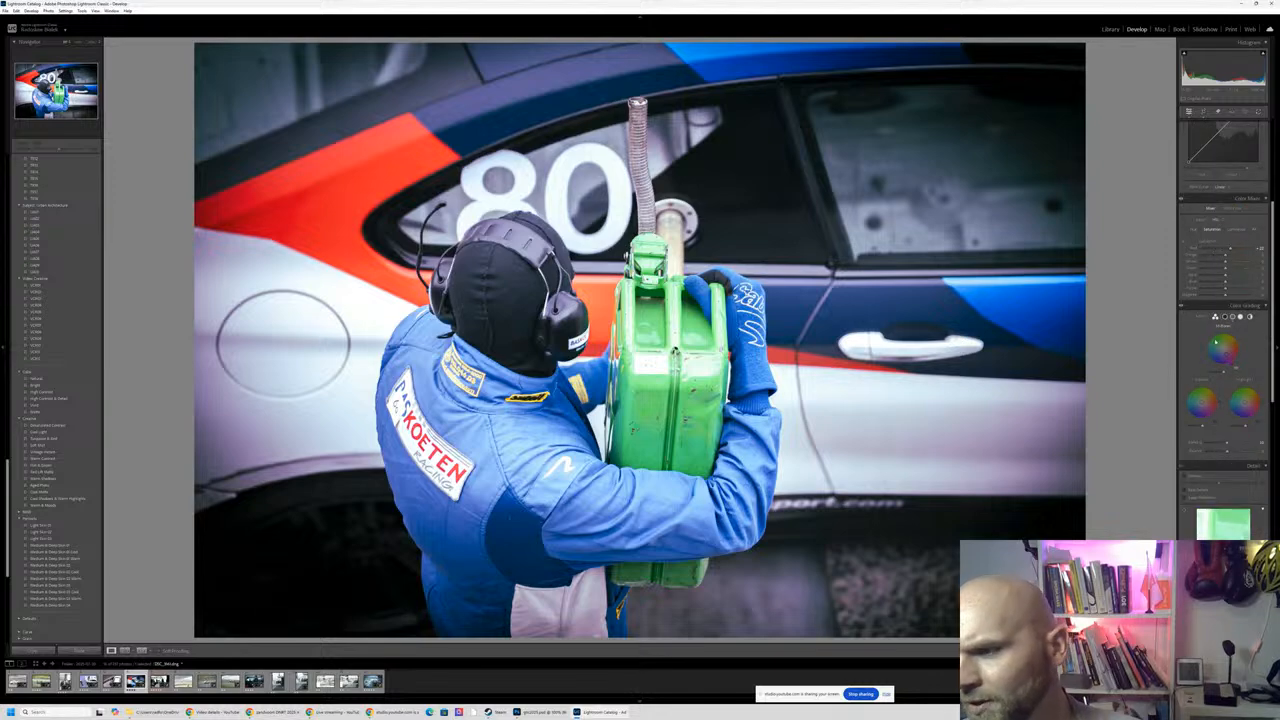
scroll(1222, 293, "down", 2)
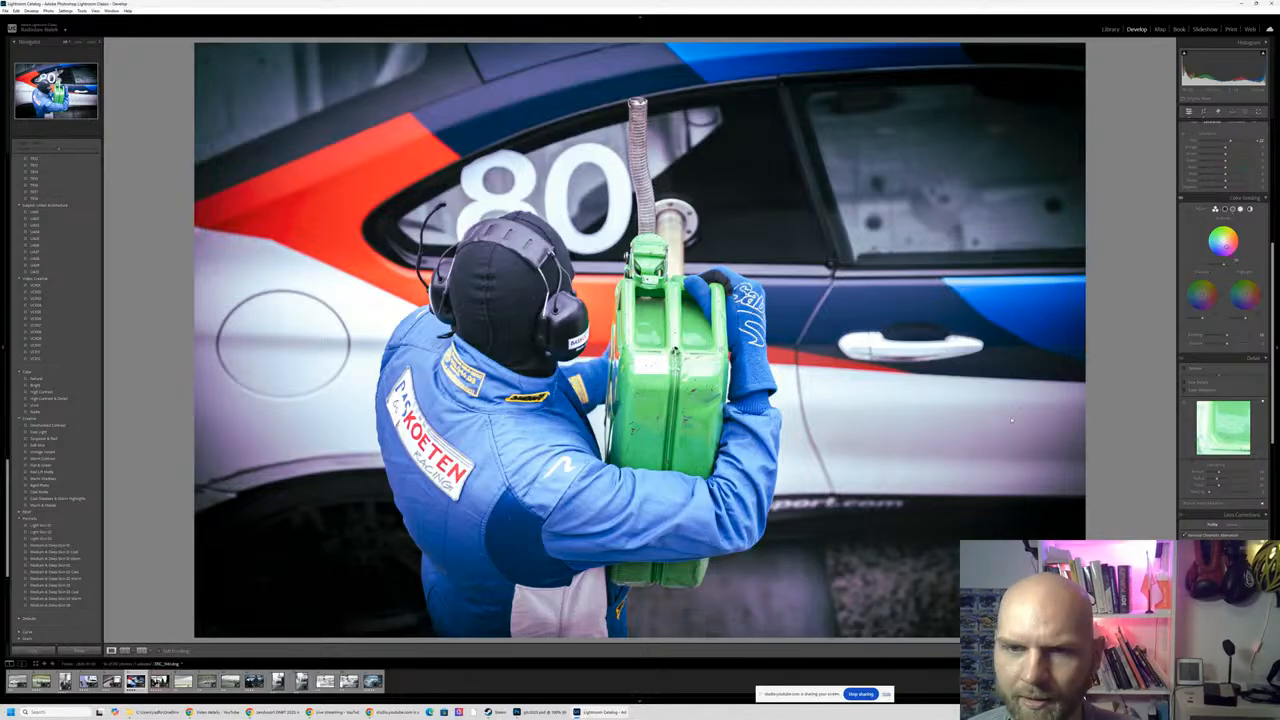
- Open the garage silhouette photo of the number 911 car, show its masks and compare it before and after editing
key("Right")
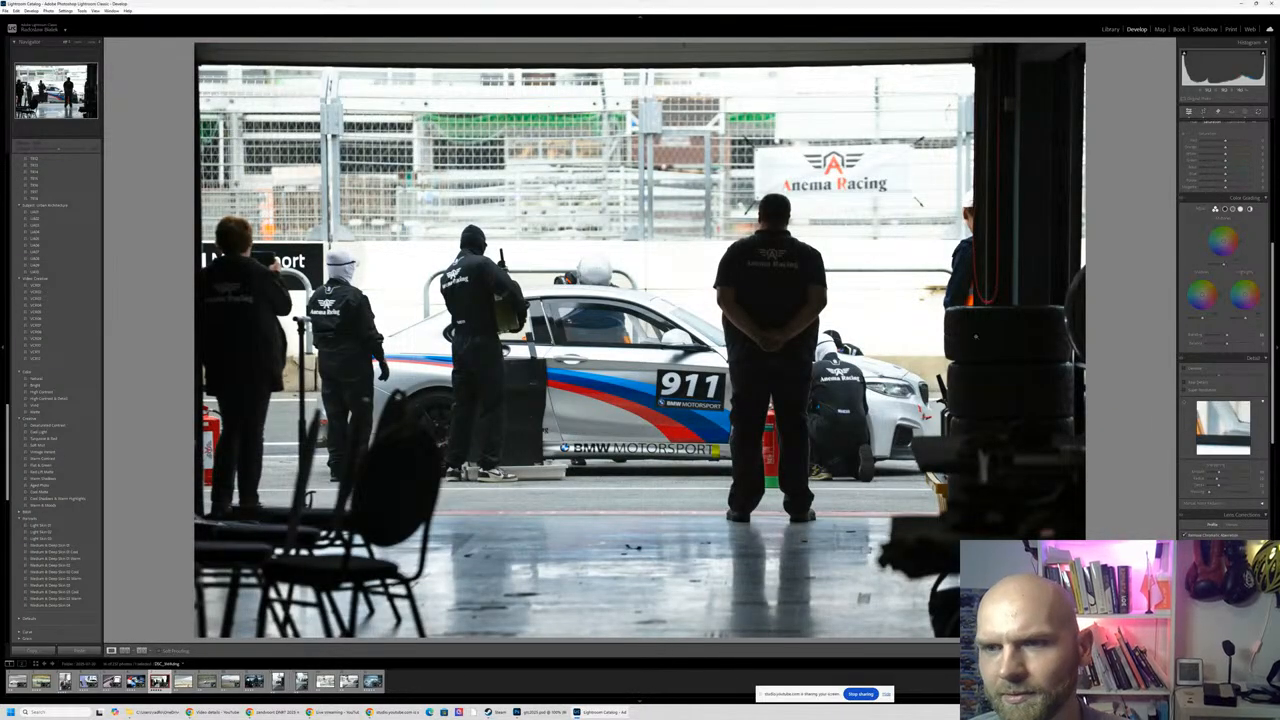
left_click(1244, 113)
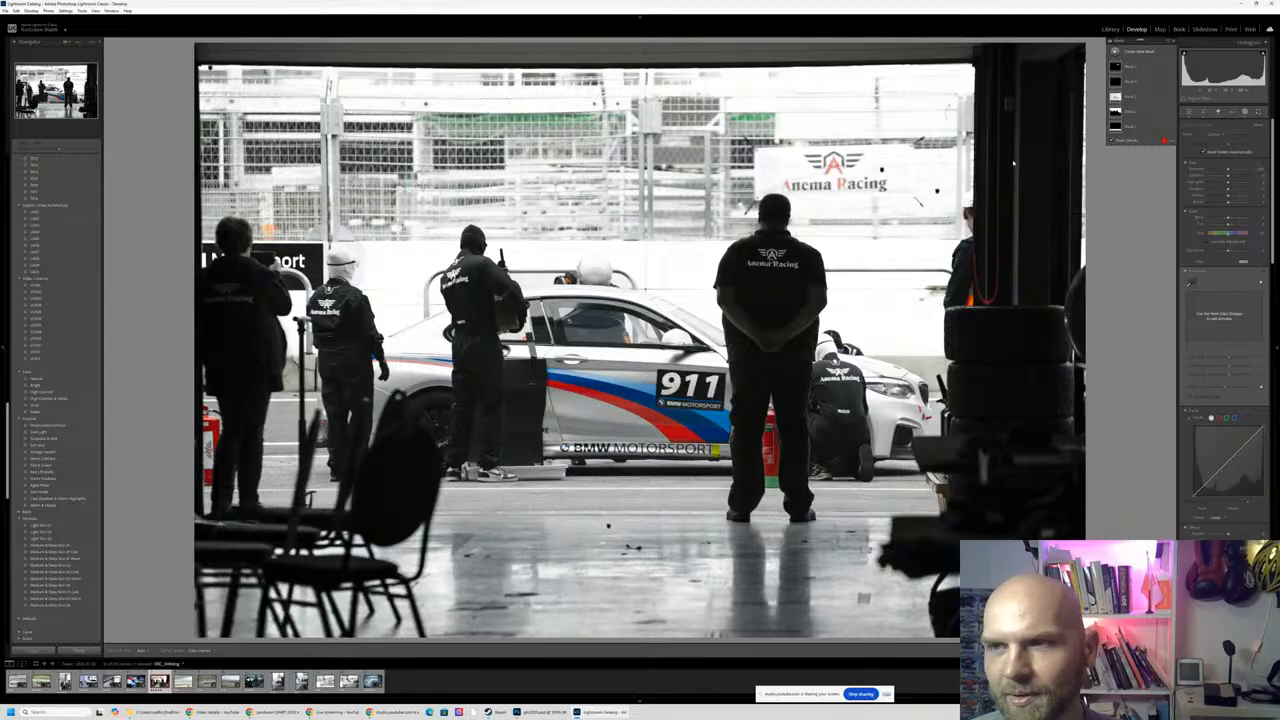
key("y")
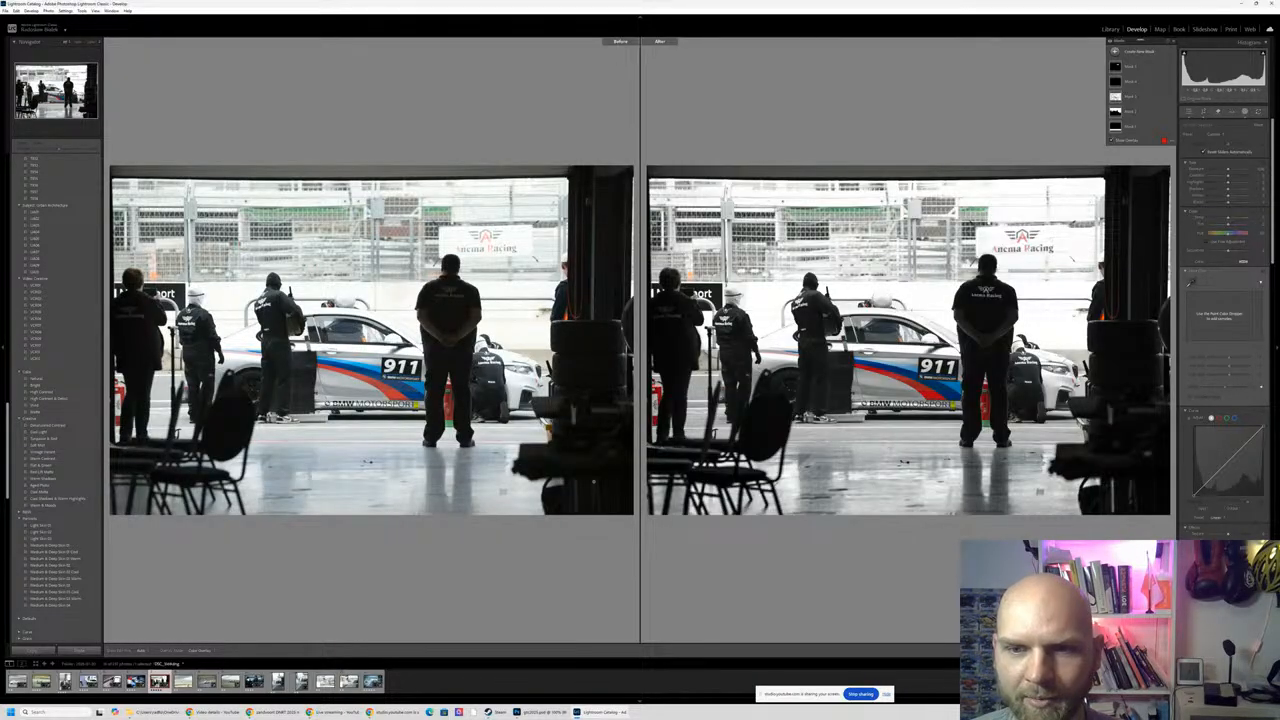
key("y")
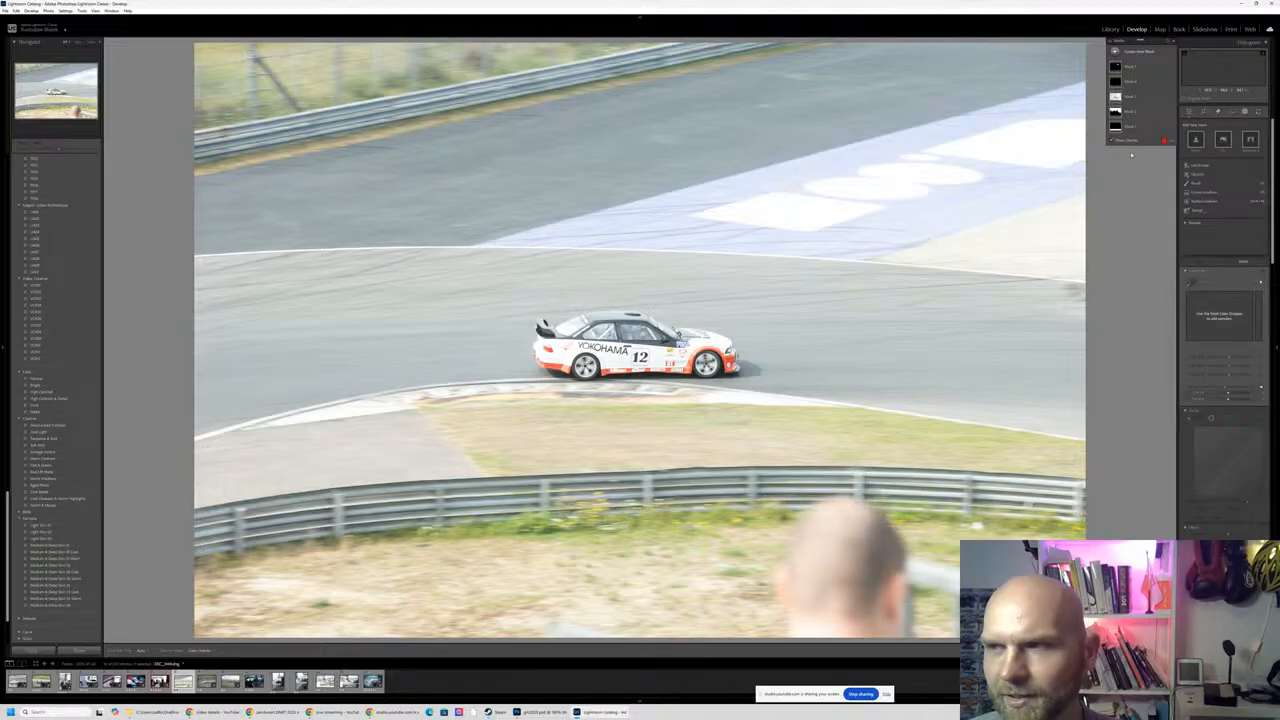
- Crop the number 12 car photo tighter to exclude the spectator's head, placing the car lower left with track ahead of it
left_click(1203, 112)
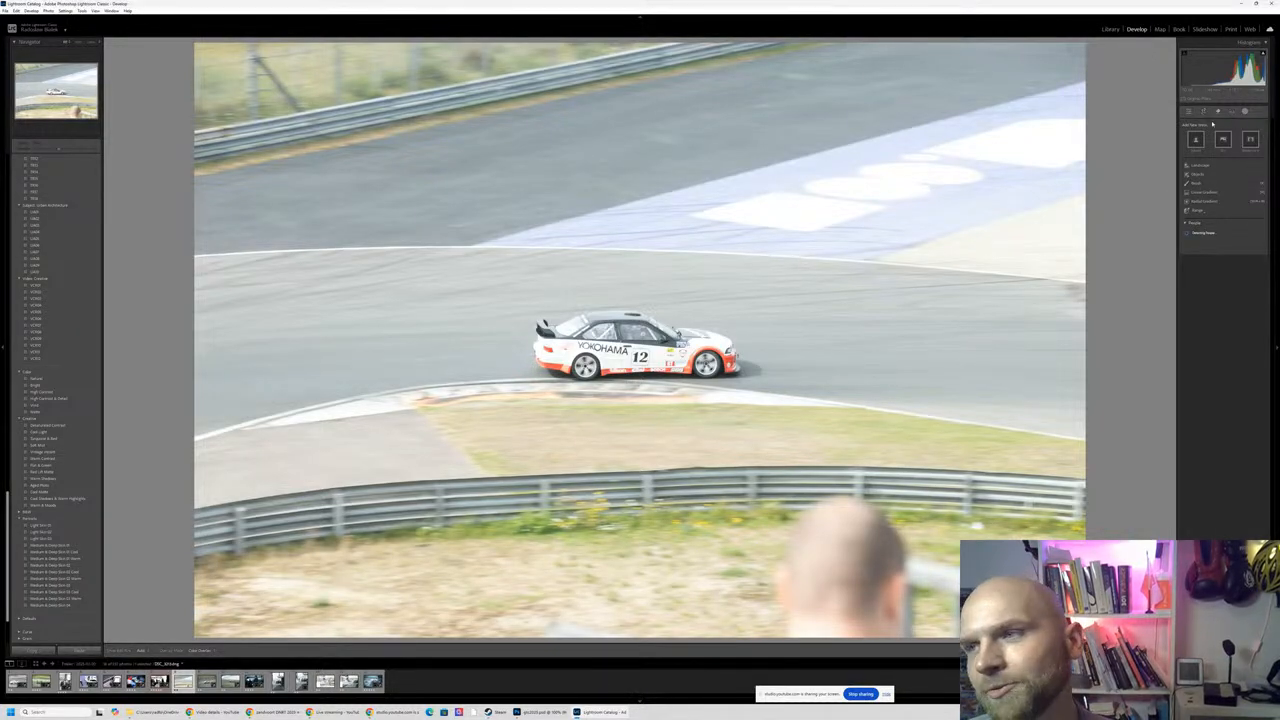
left_click(1203, 112)
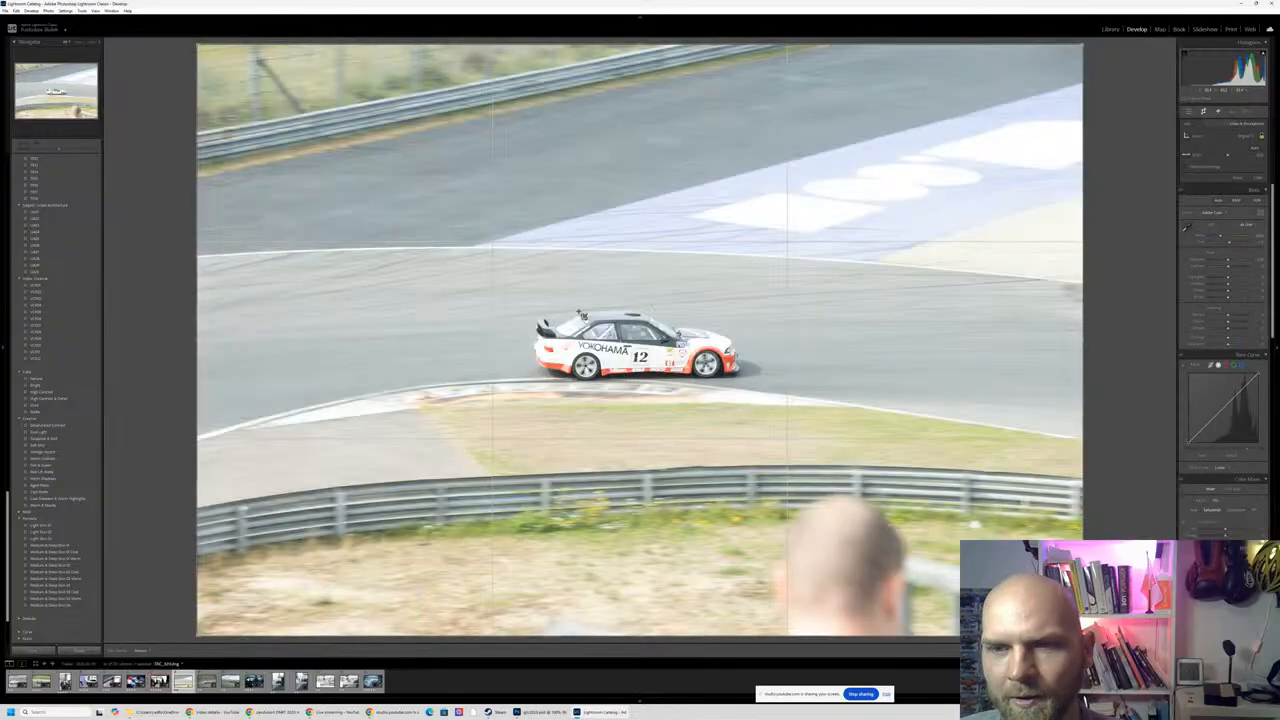
left_click_drag(1083, 636, 965, 556)
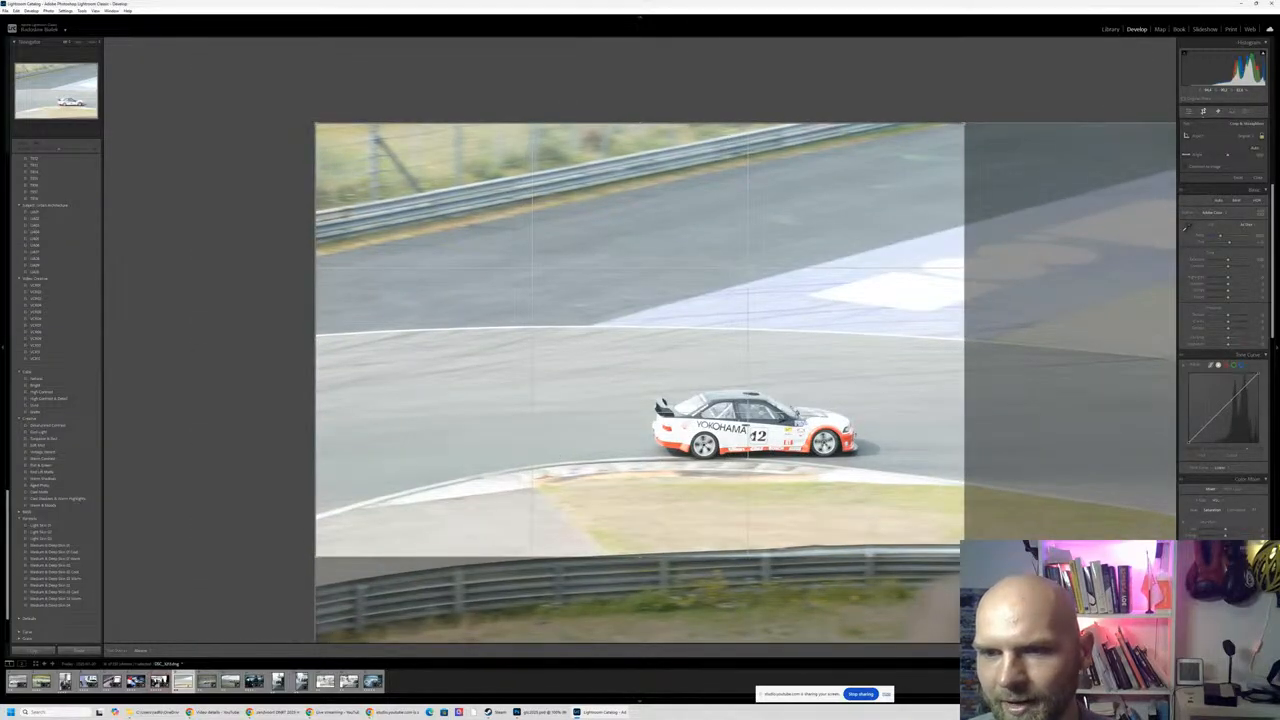
left_click_drag(628, 338, 443, 320)
key("Return")
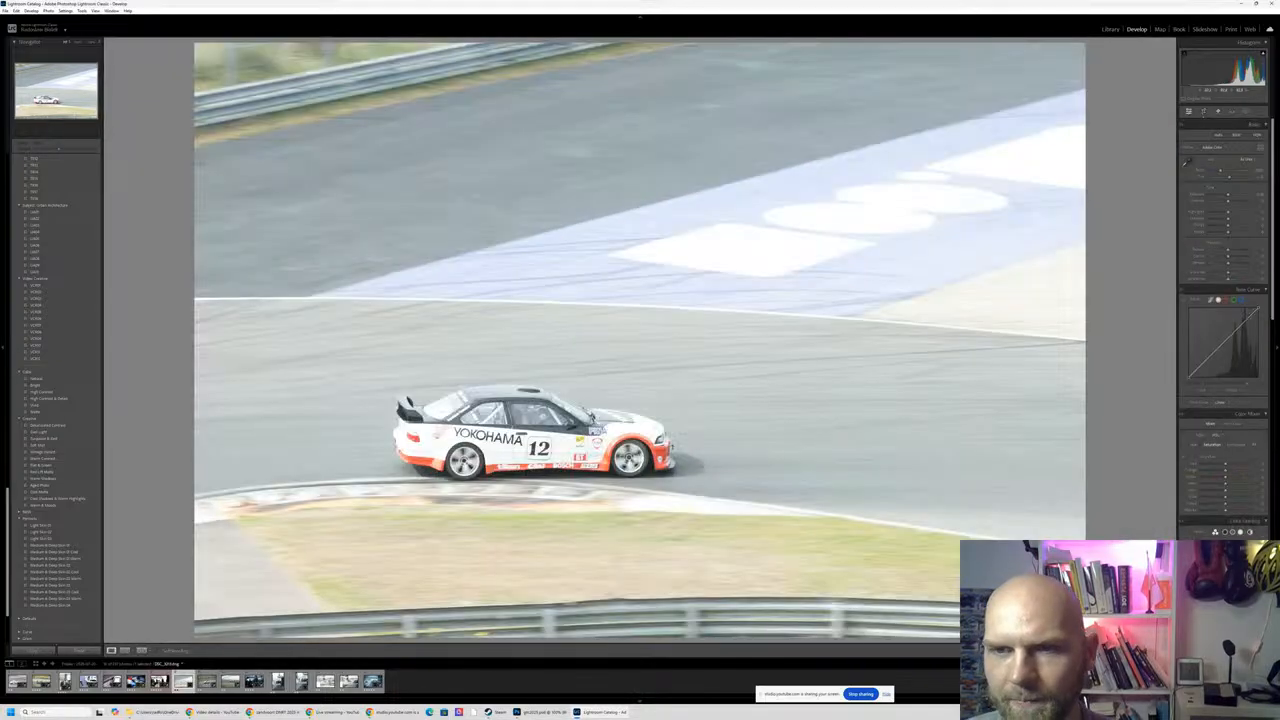
- Check the cropped number 12 car's sharpness up close, and move on to the photo of the silver number 593 car
left_click(497, 428)
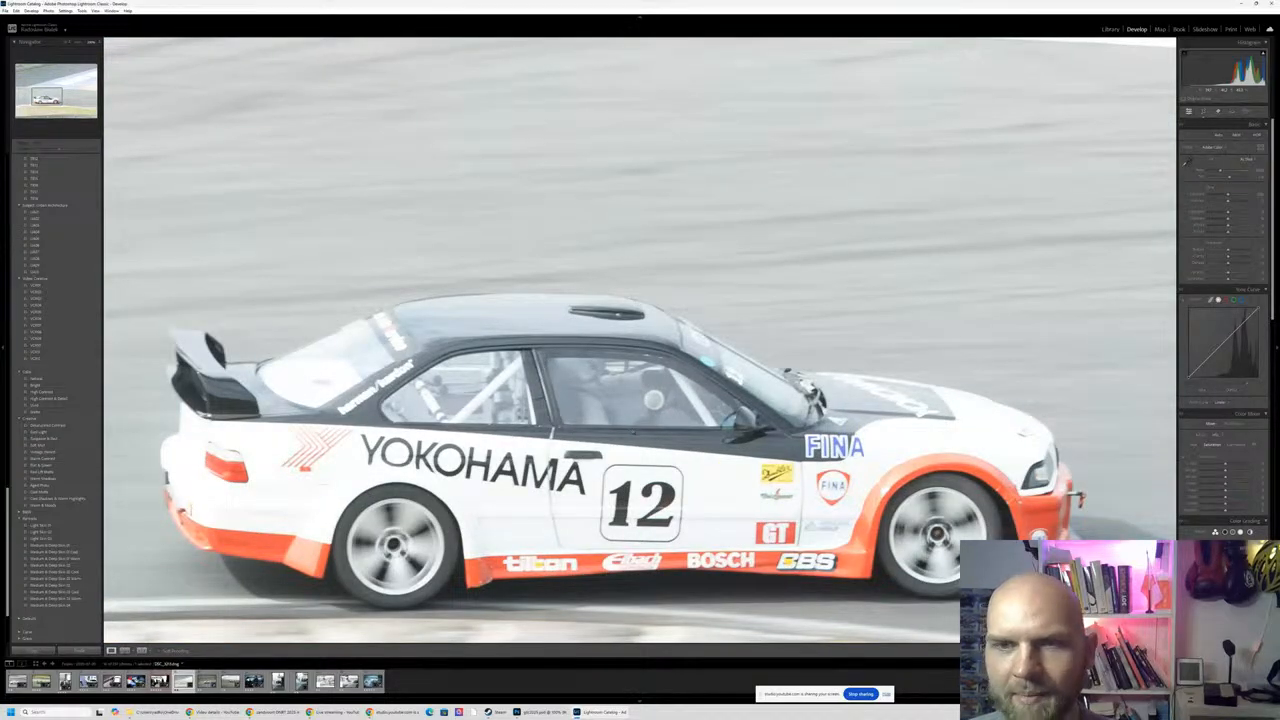
left_click(510, 252)
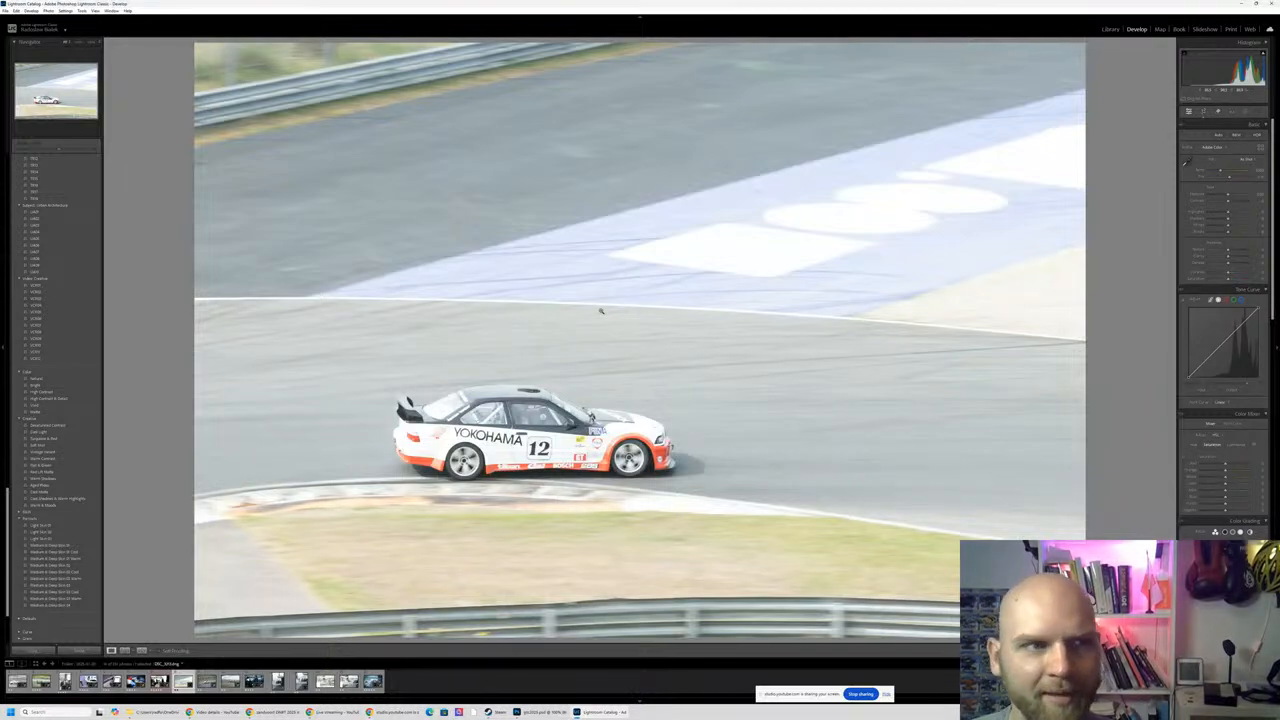
left_click(531, 452)
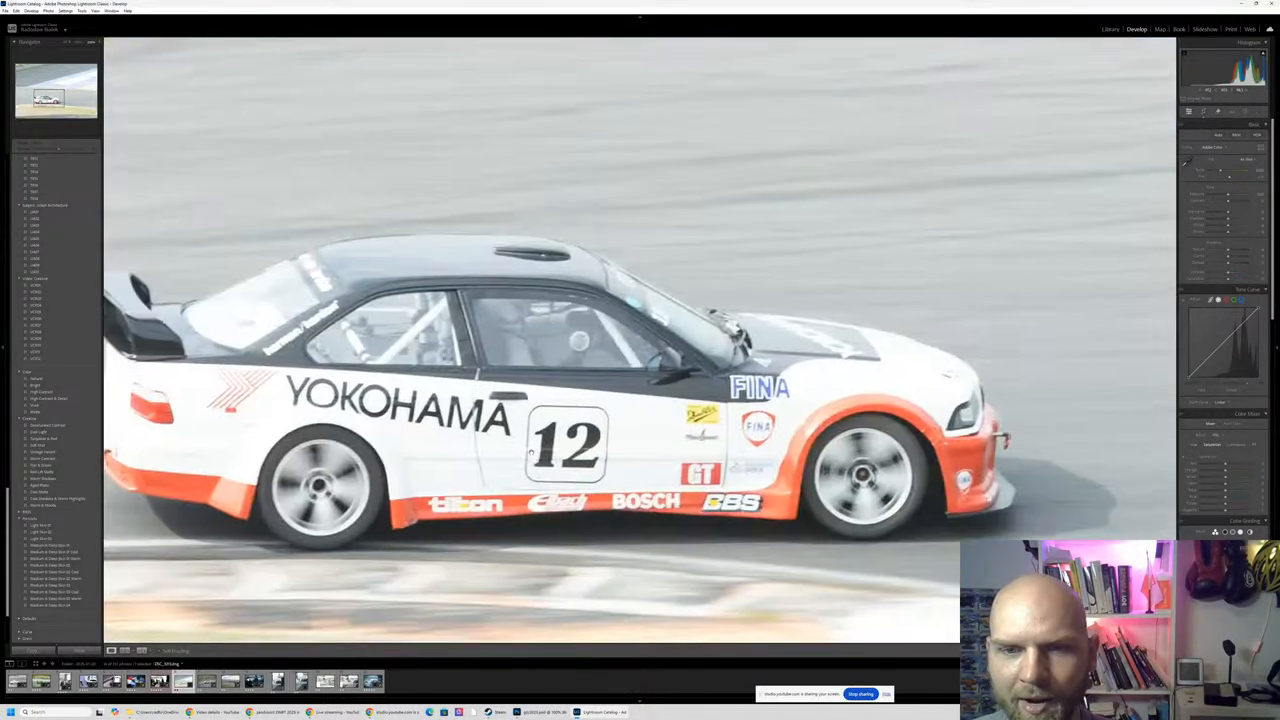
left_click(603, 417)
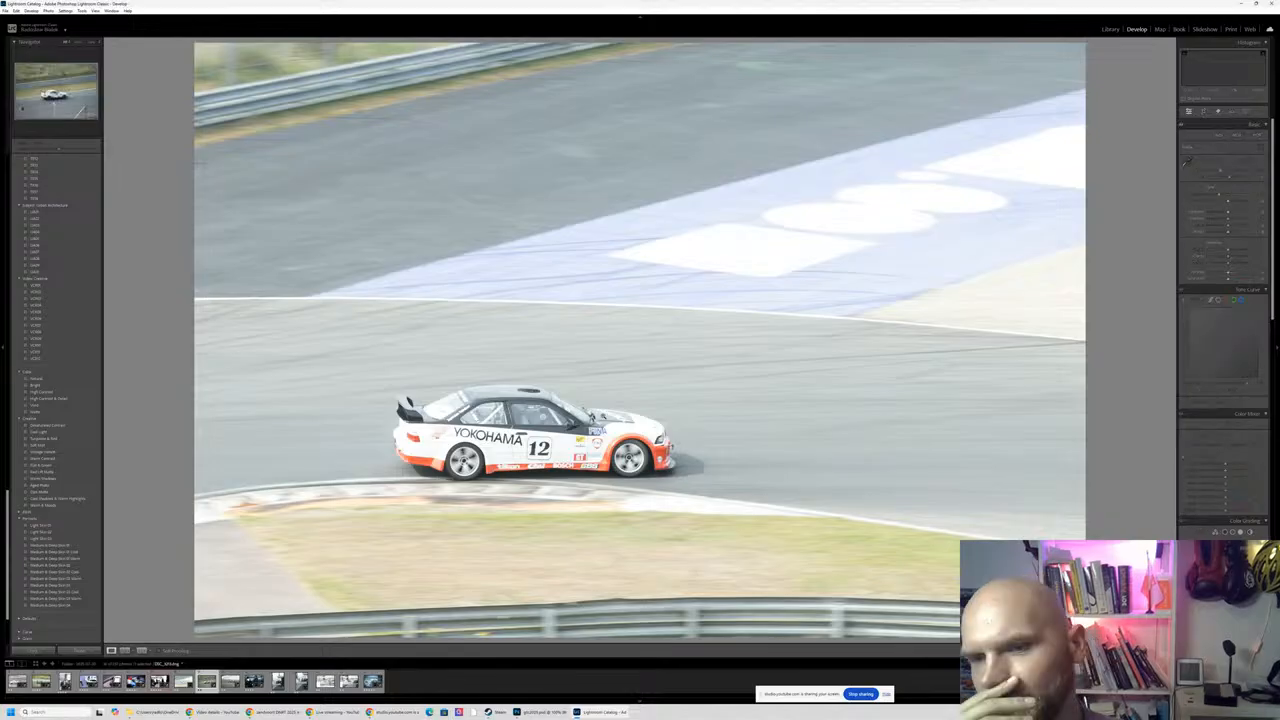
key("Right")
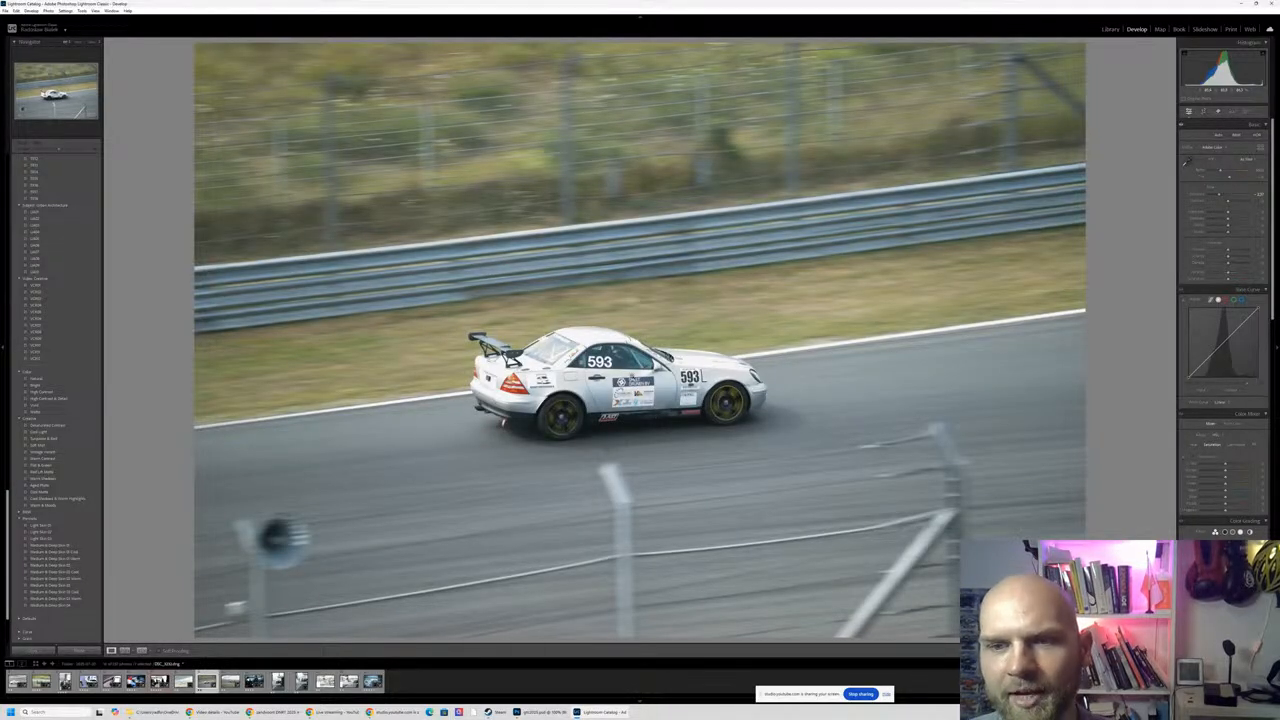
- Check the silver number 593 car's sharpness up close, and compare its photo with the green number 55 car photo
left_click(632, 379)
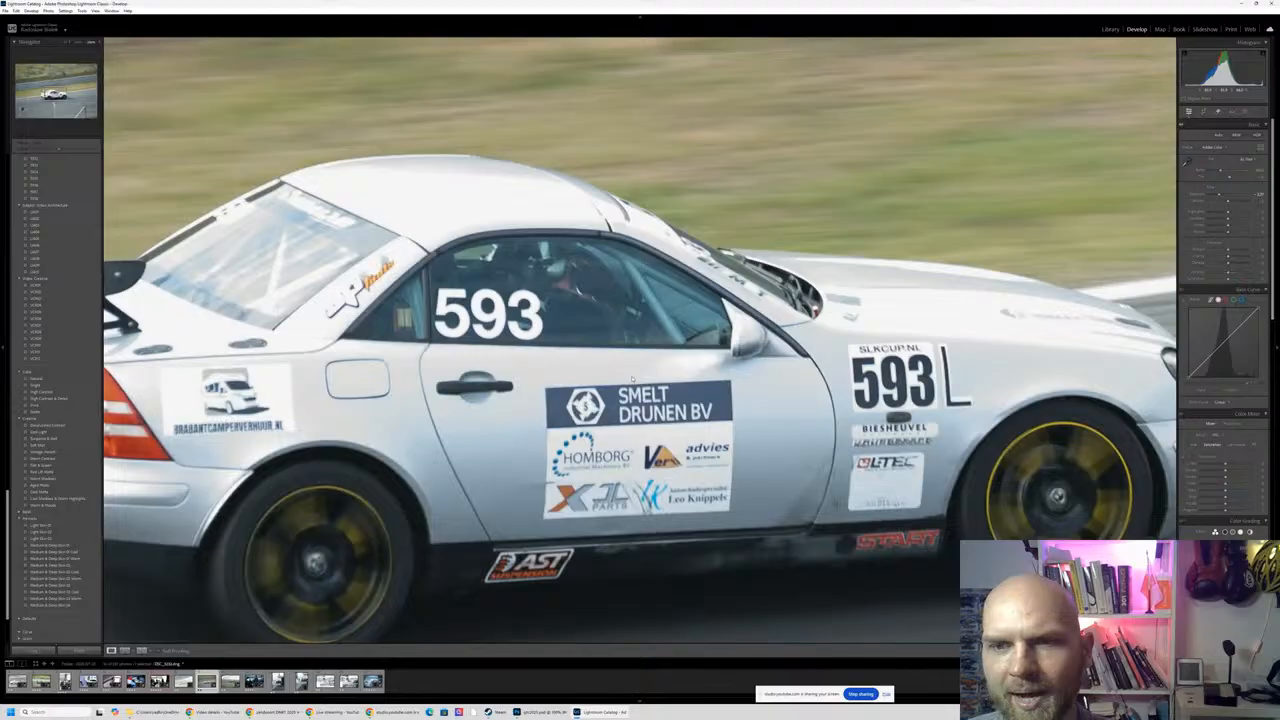
left_click(632, 379)
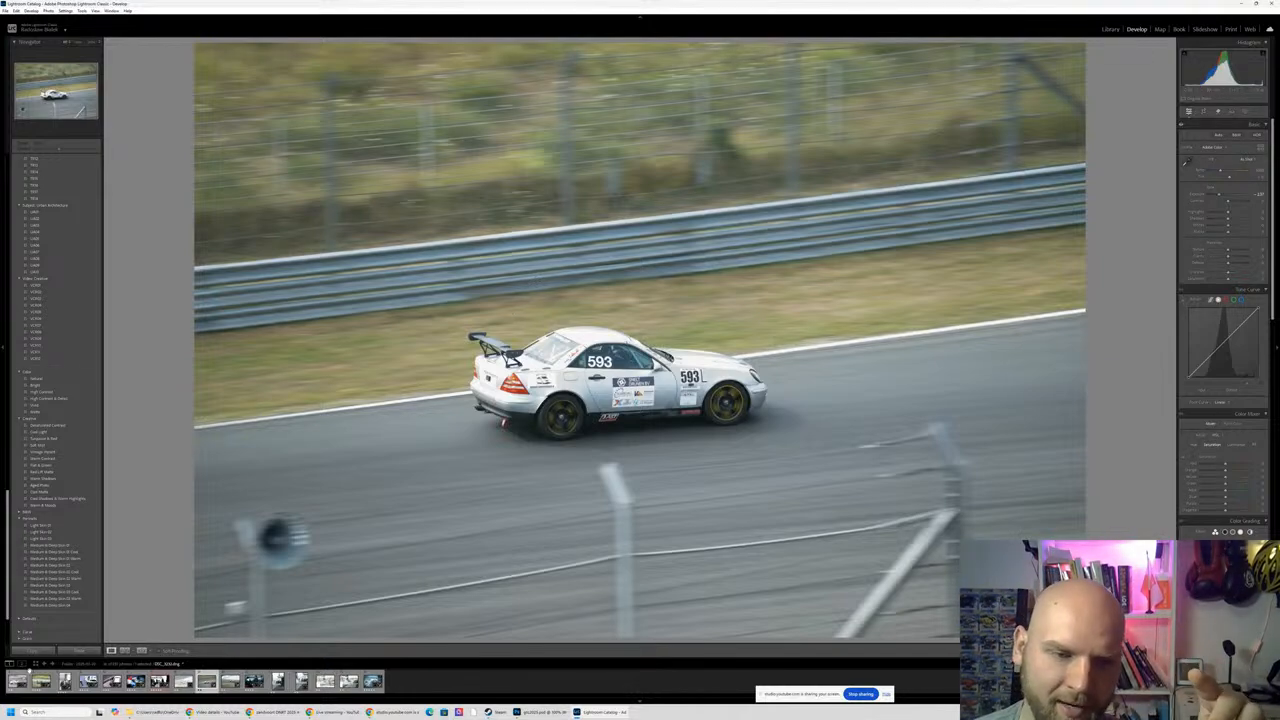
left_click(41, 681)
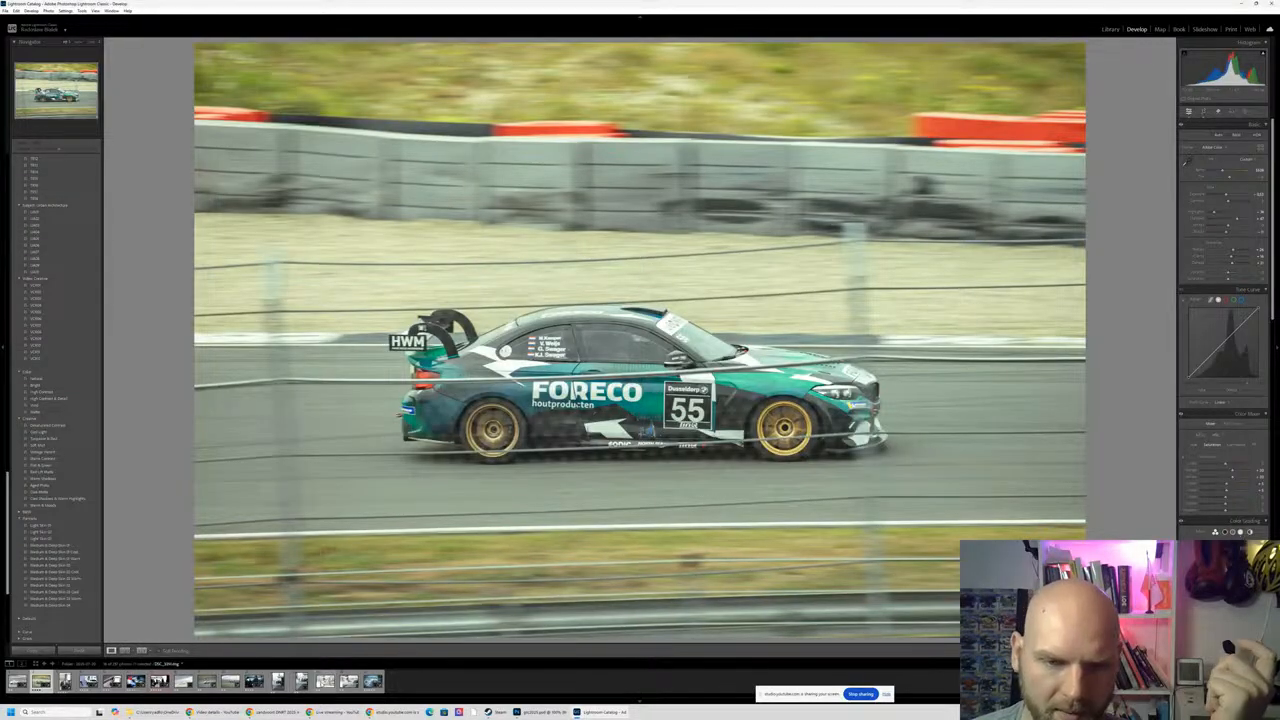
left_click(206, 682)
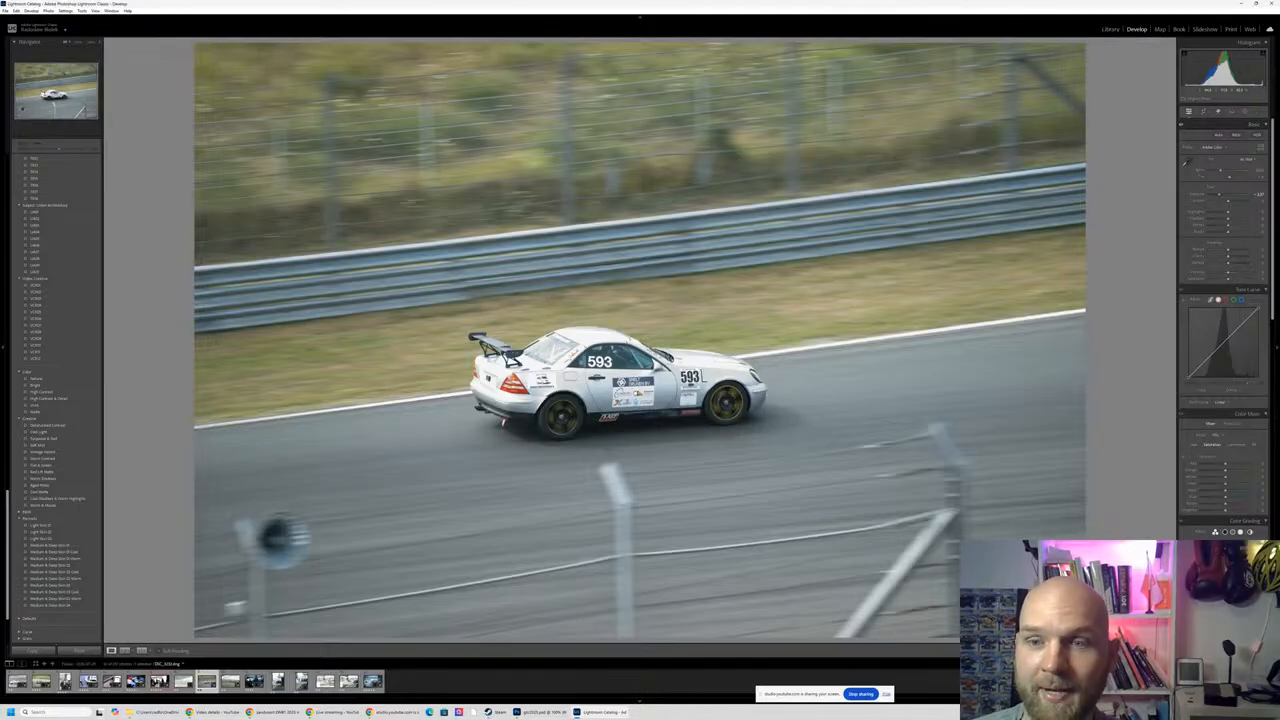
key("z")
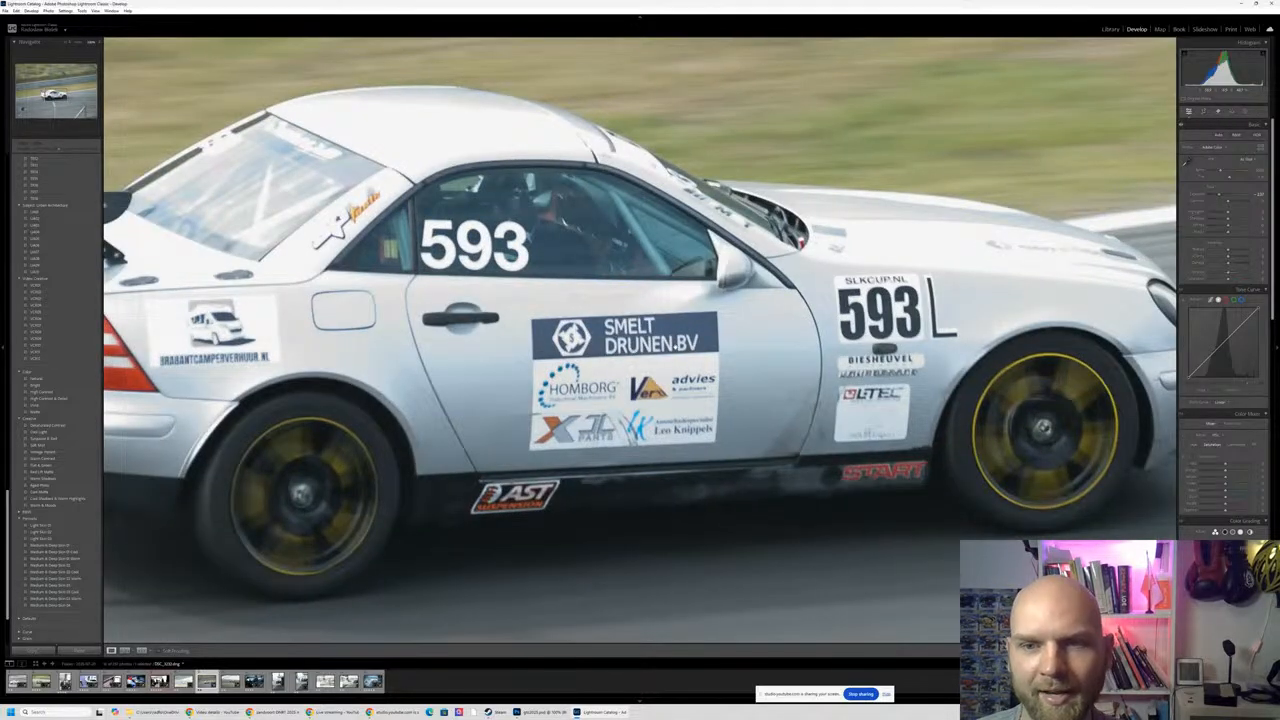
key("z")
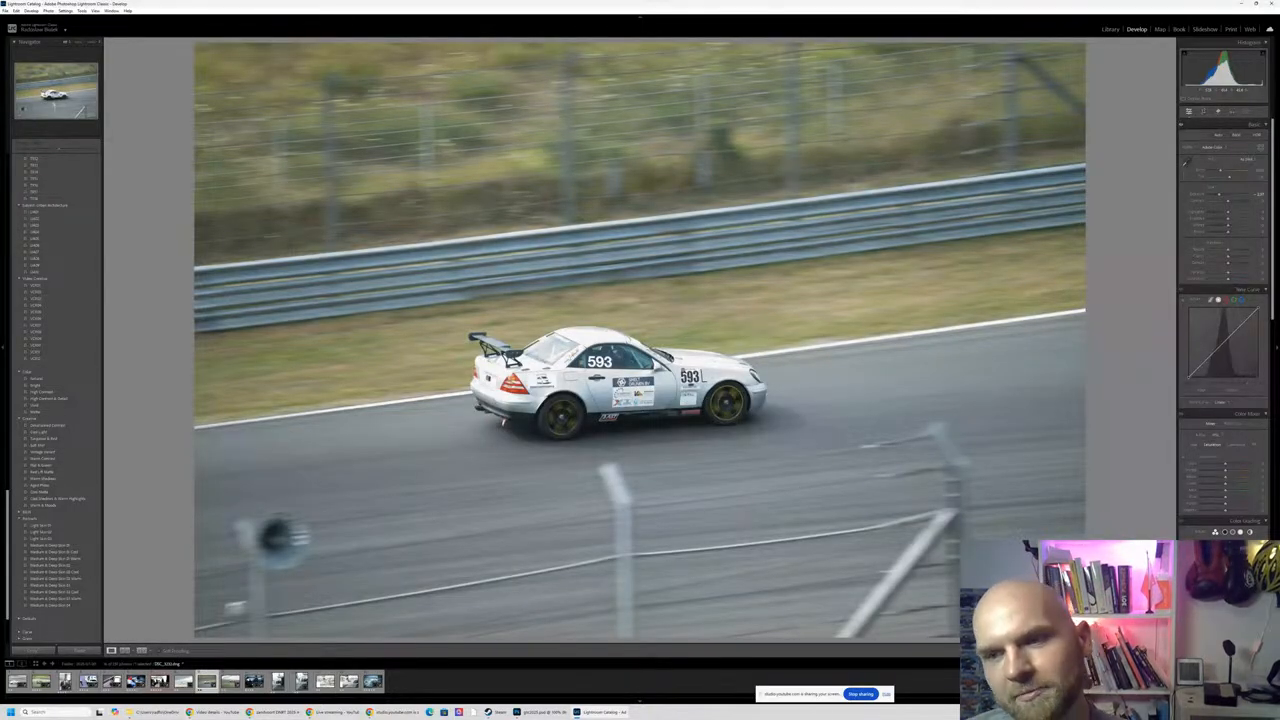
- Open the photo of the number 248 car on track and check the car's sharpness up close
key("Right")
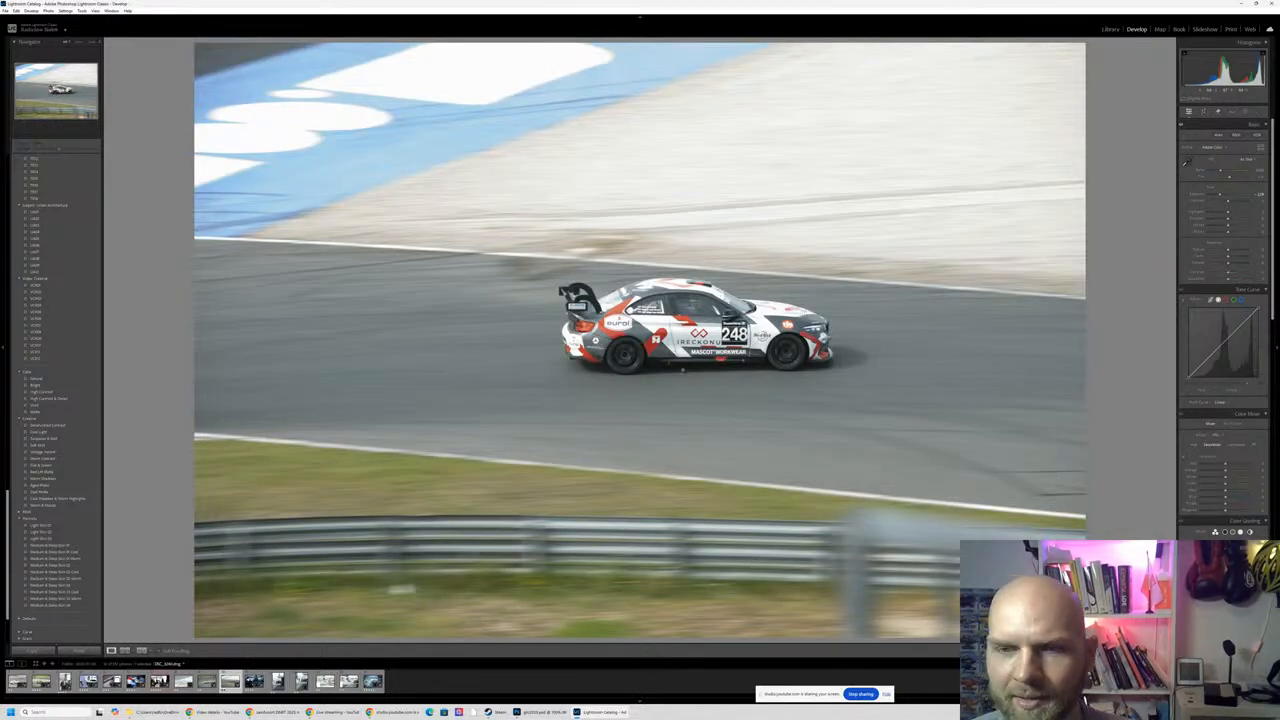
left_click(714, 321)
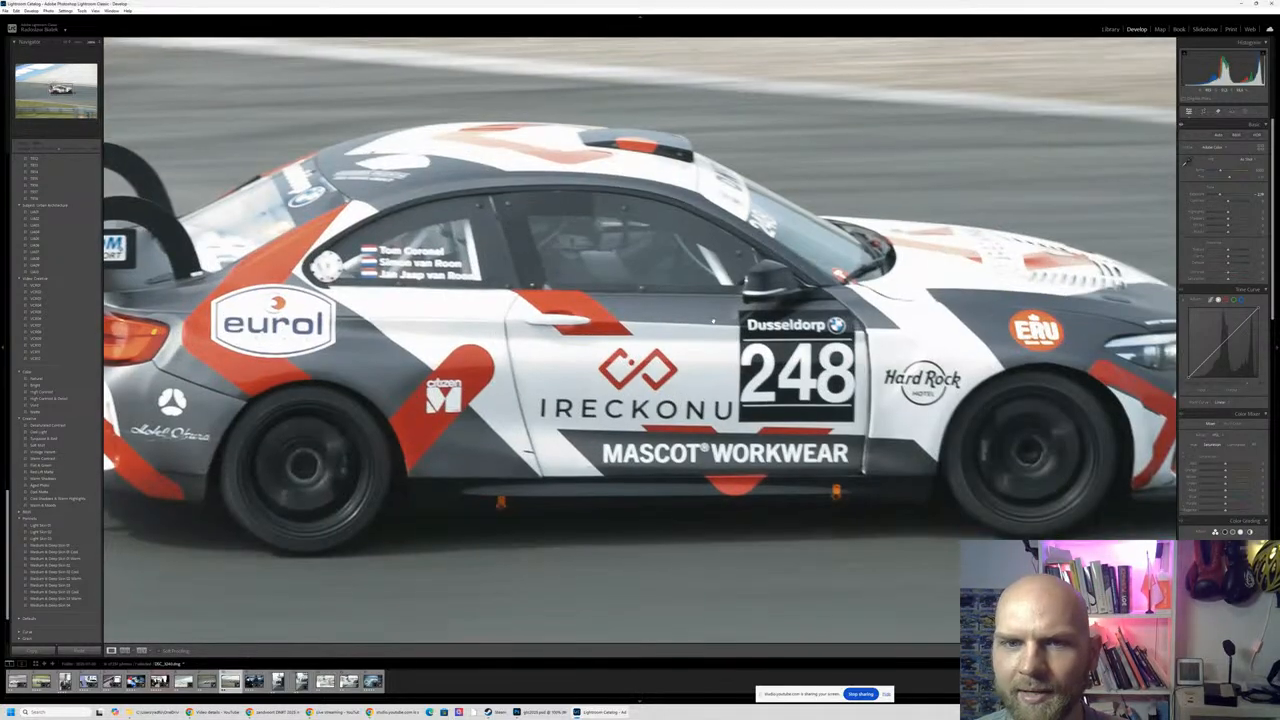
left_click(693, 321)
- Open the photo of the team facing the timing screens, examine it closer, and compare it with the vertical pit stop photo beside the dark wall
key("Right")
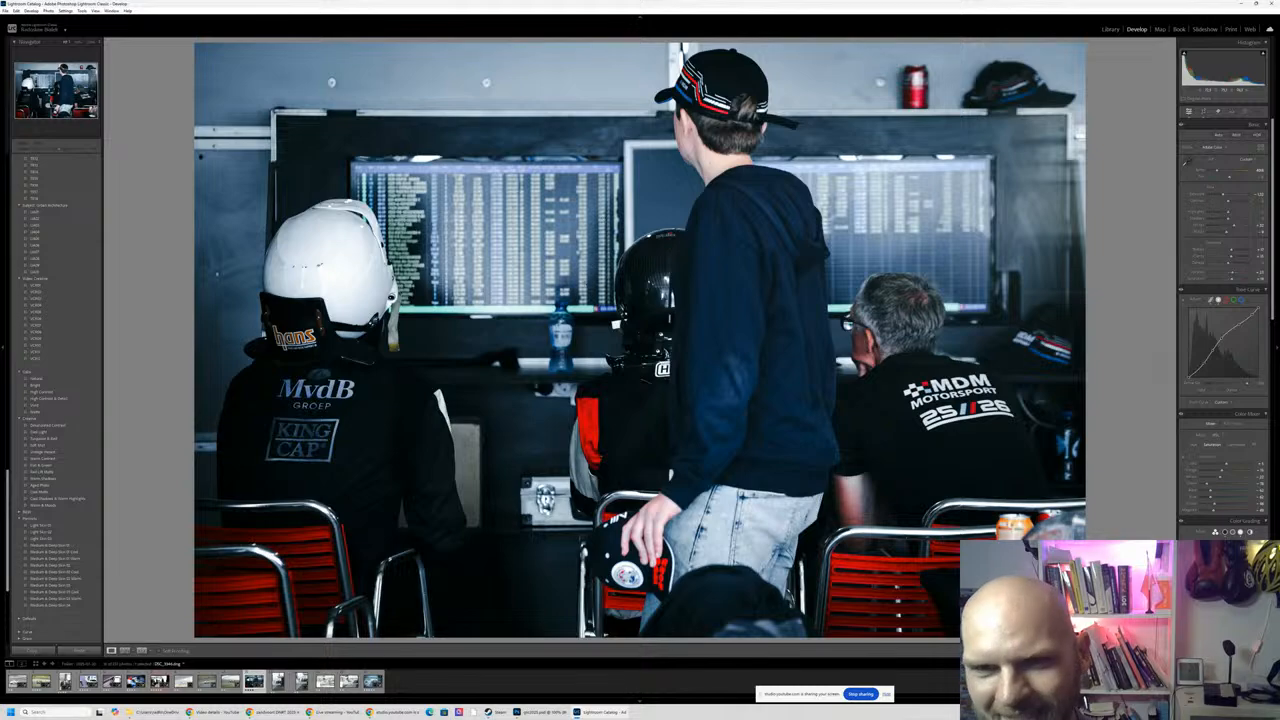
left_click(492, 241)
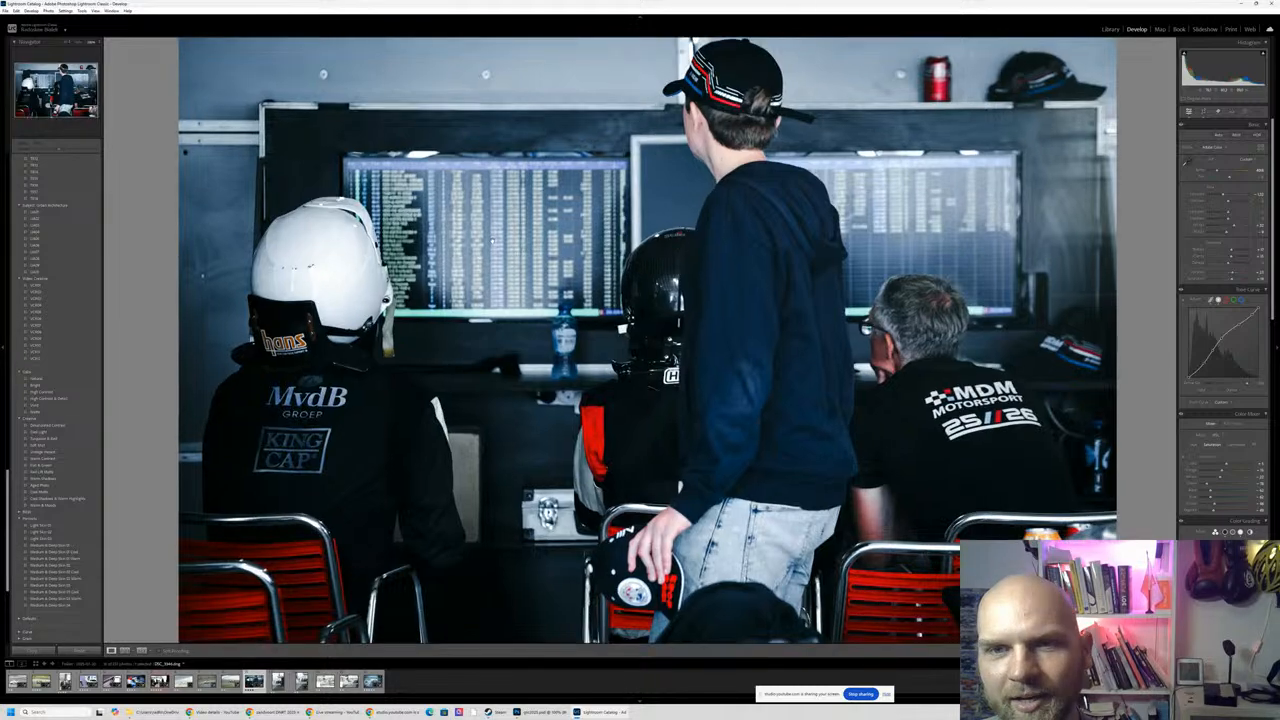
left_click(492, 241)
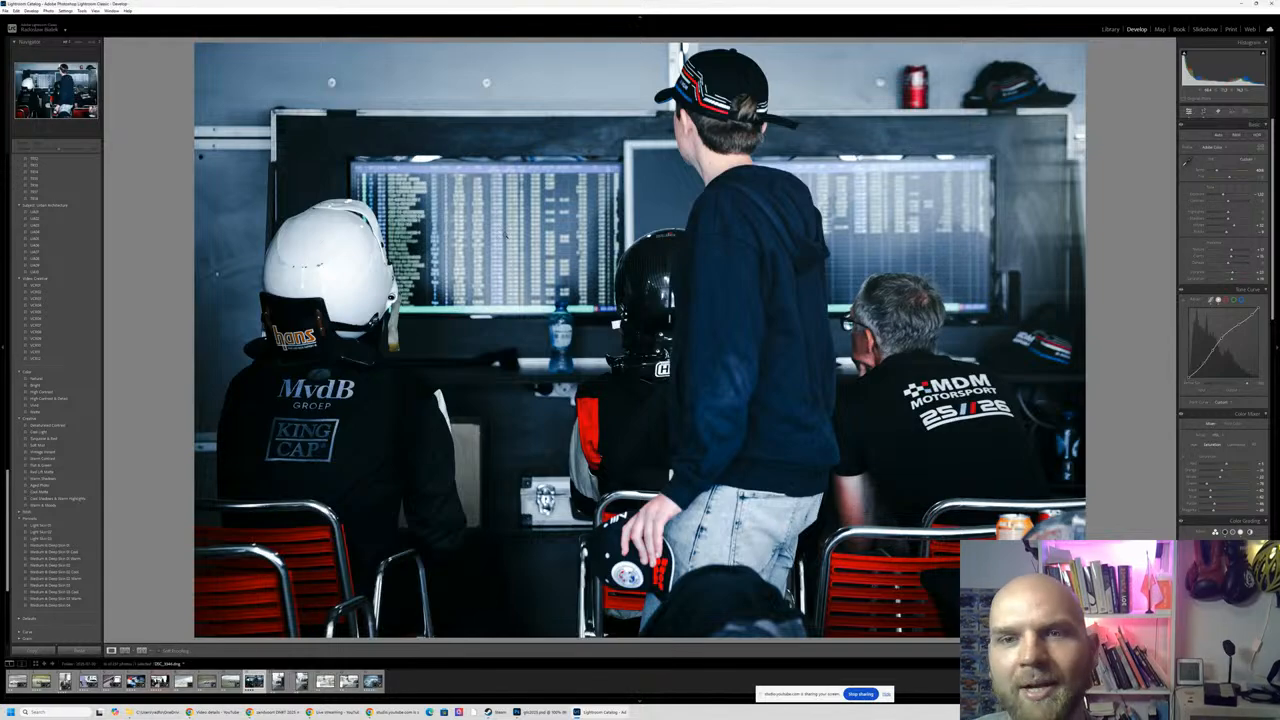
left_click(271, 688)
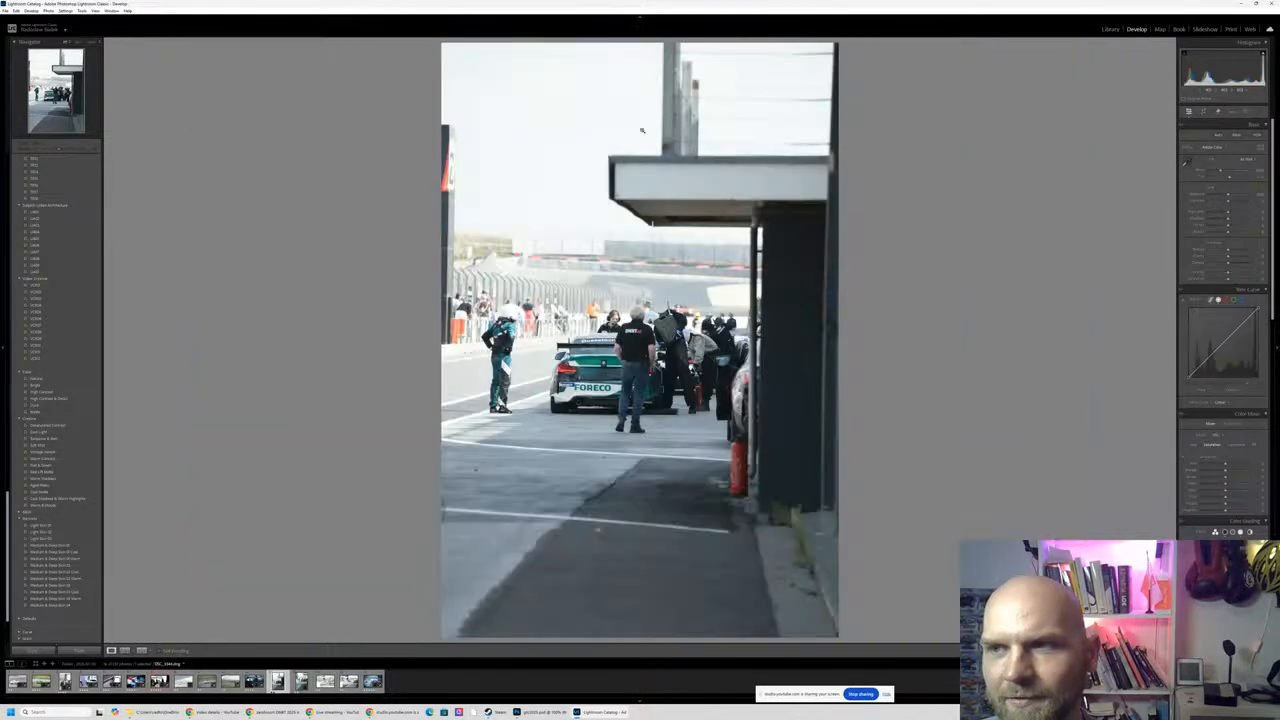
key("Left")
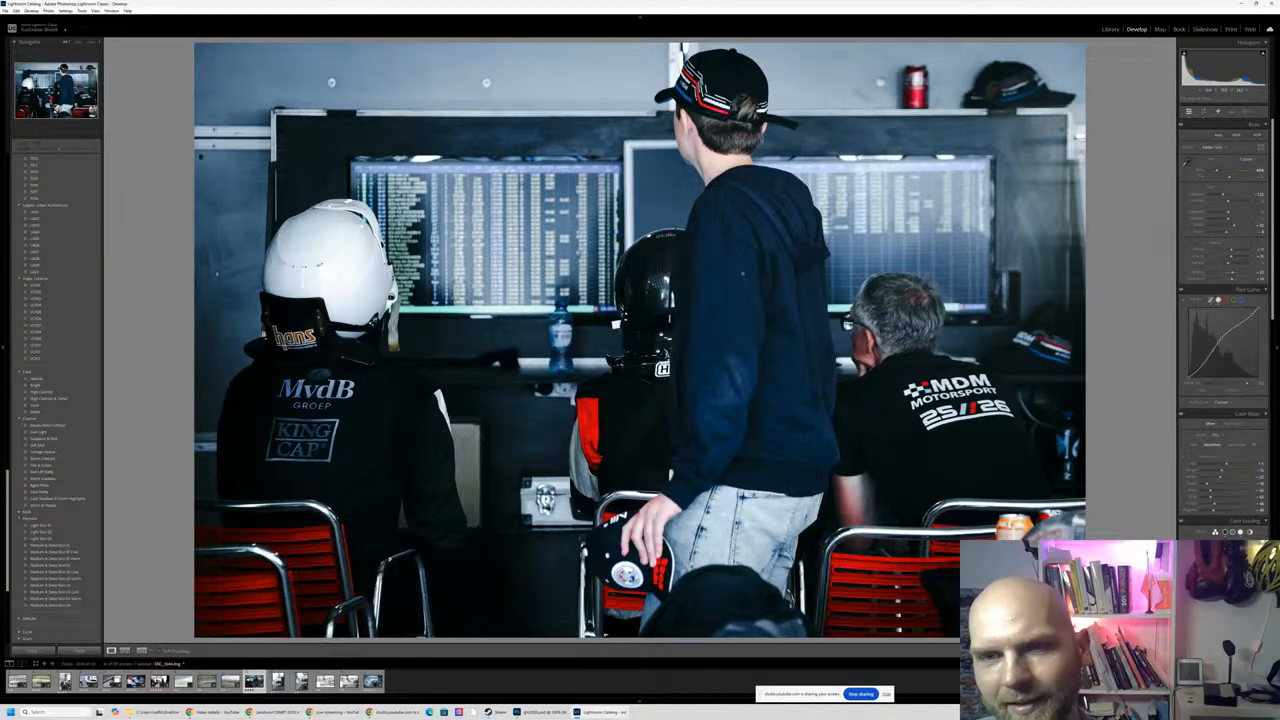
- Examine the vertical pit stop photo up close, covering the standing driver, the FORECO car, the man in the DNRT shirt and the refuelling crew
key("Right")
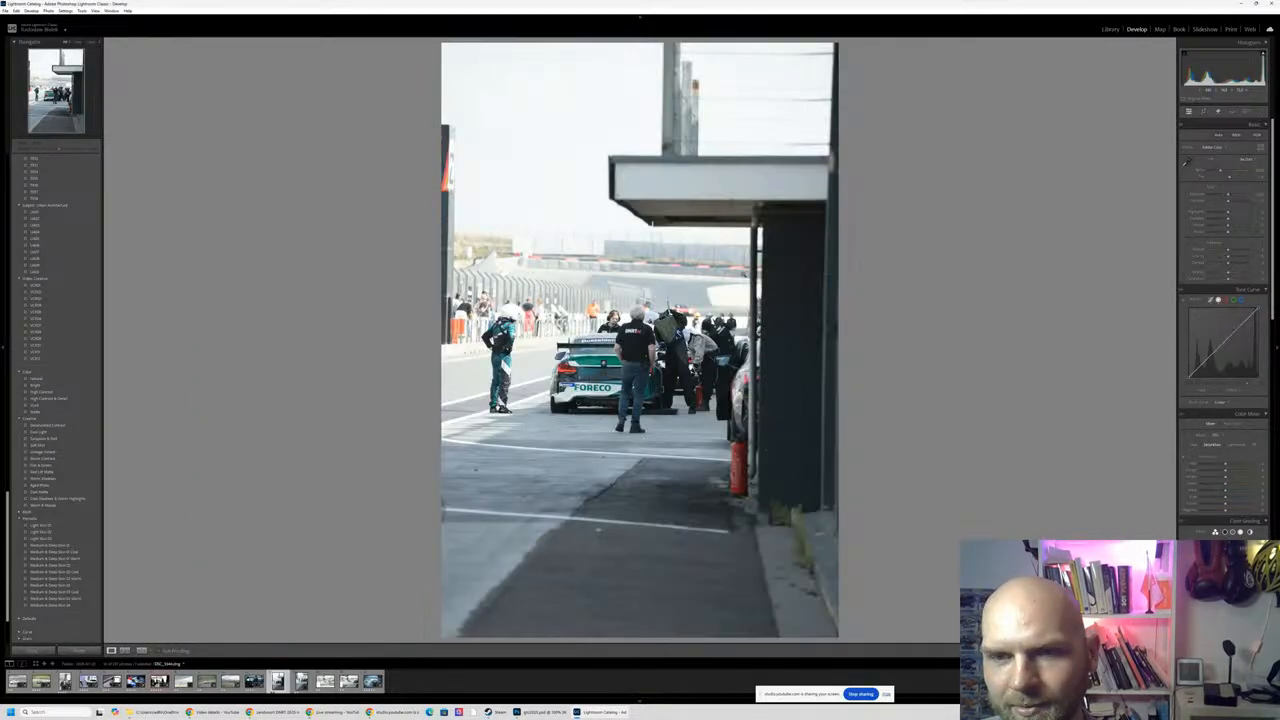
left_click(636, 345)
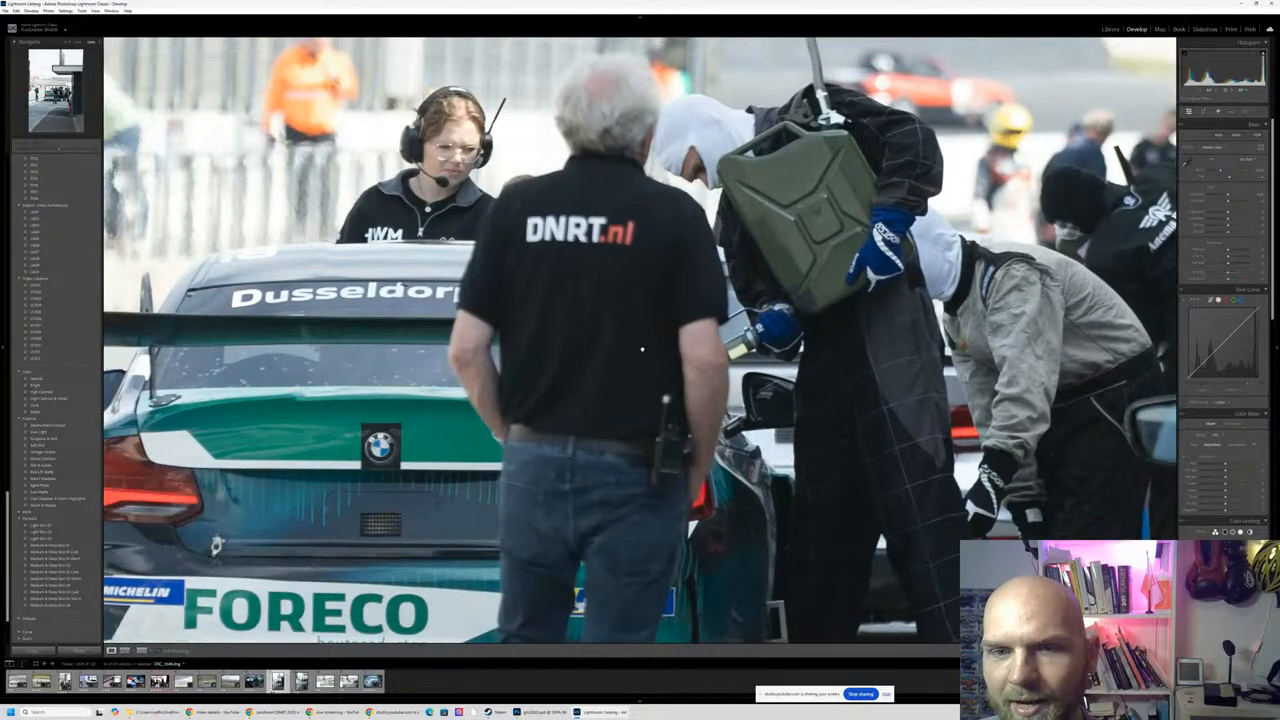
left_click(651, 357)
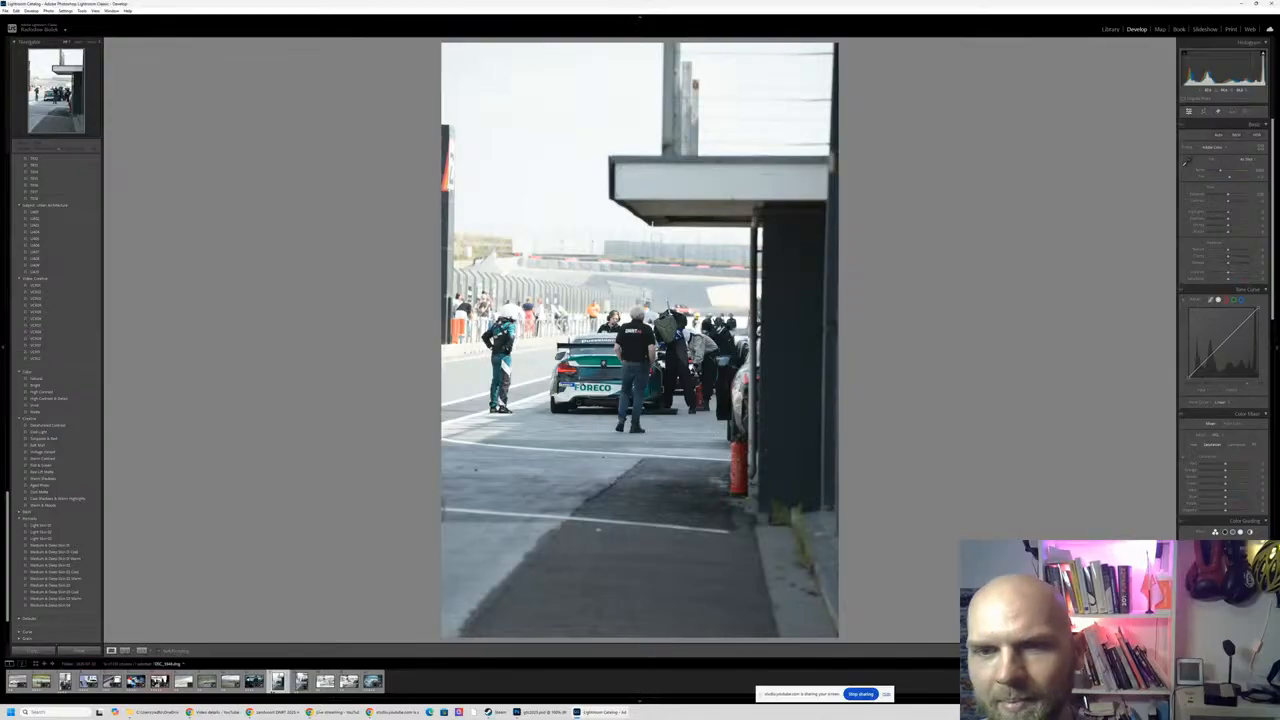
left_click(582, 383)
left_click_drag(582, 376, 988, 455)
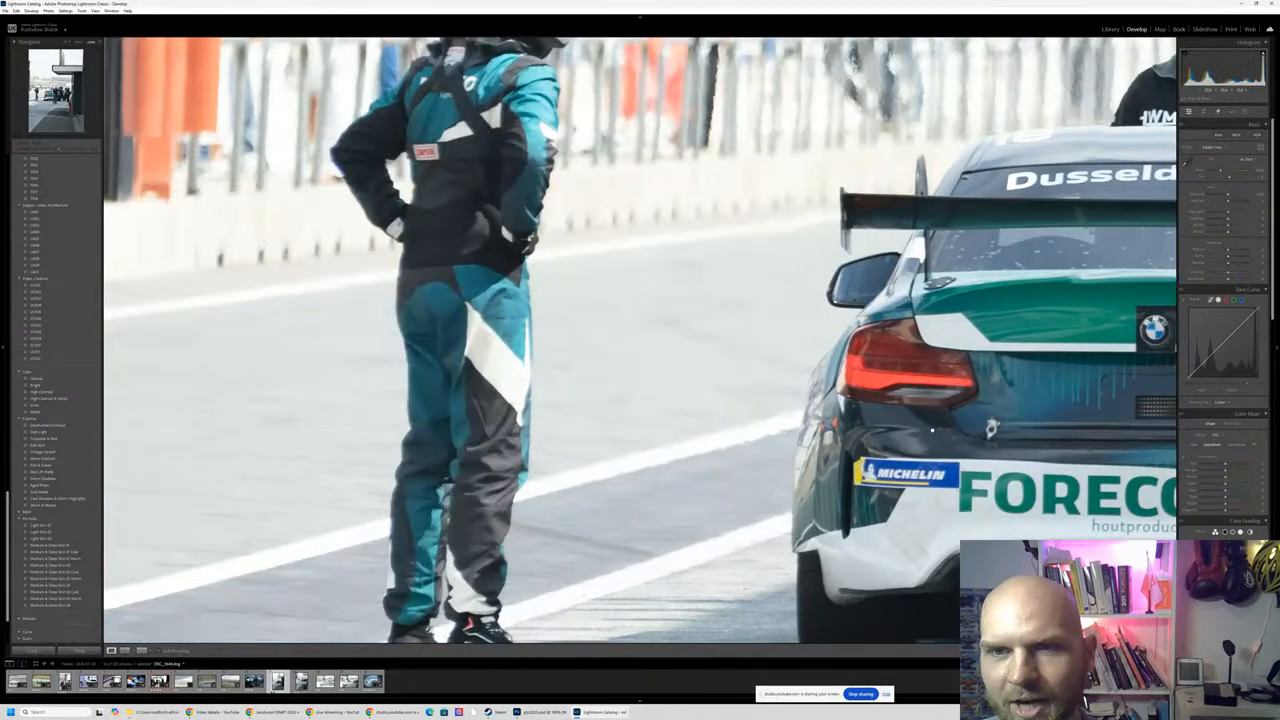
left_click(991, 428)
left_click(648, 307)
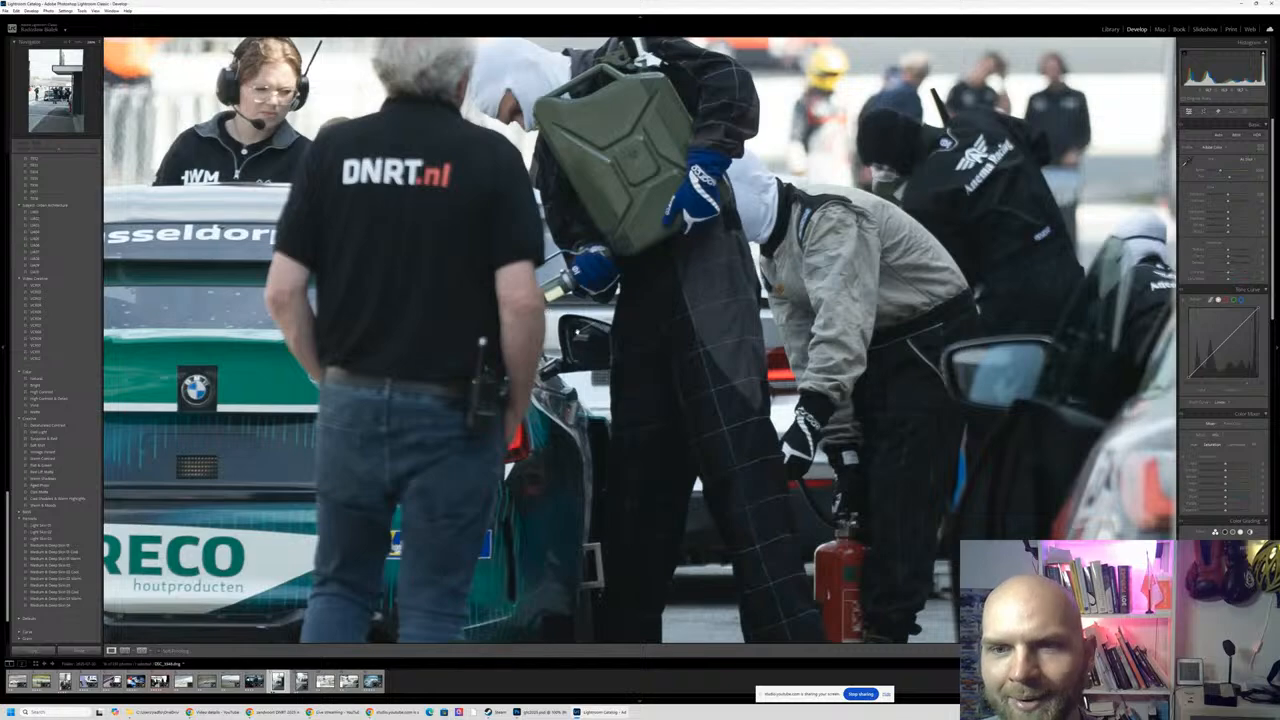
left_click_drag(435, 383, 562, 397)
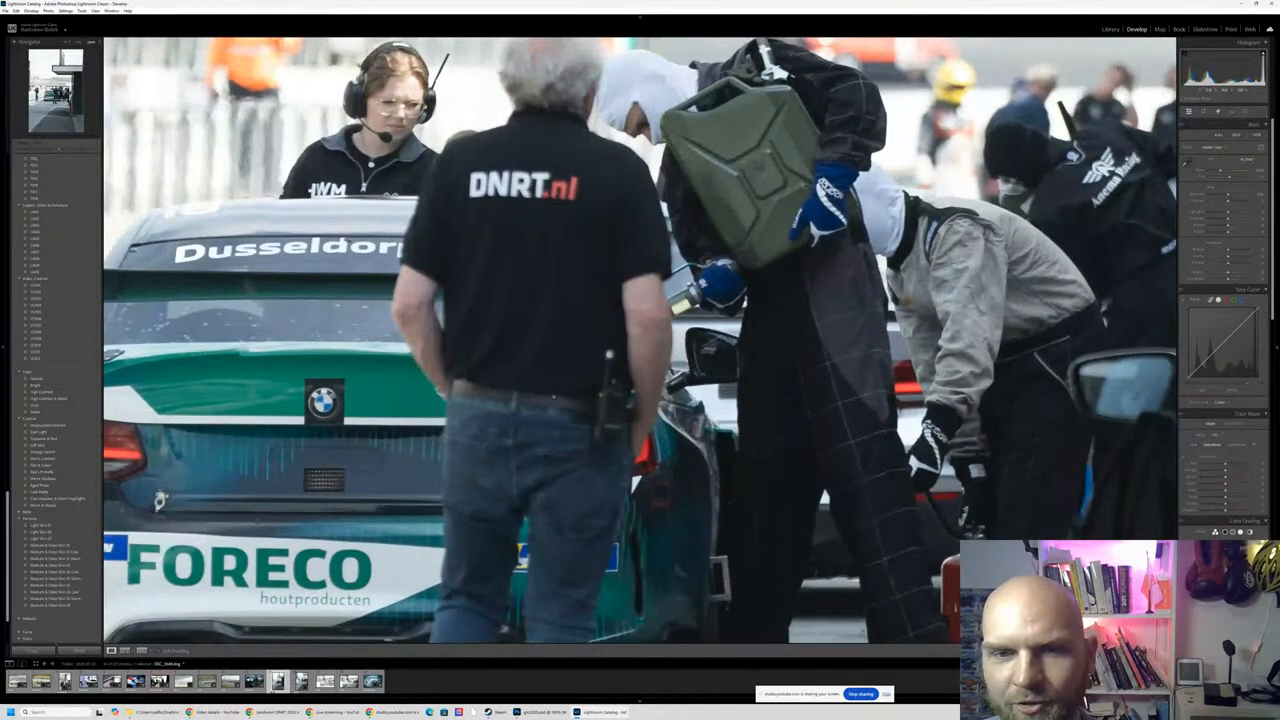
left_click(566, 396)
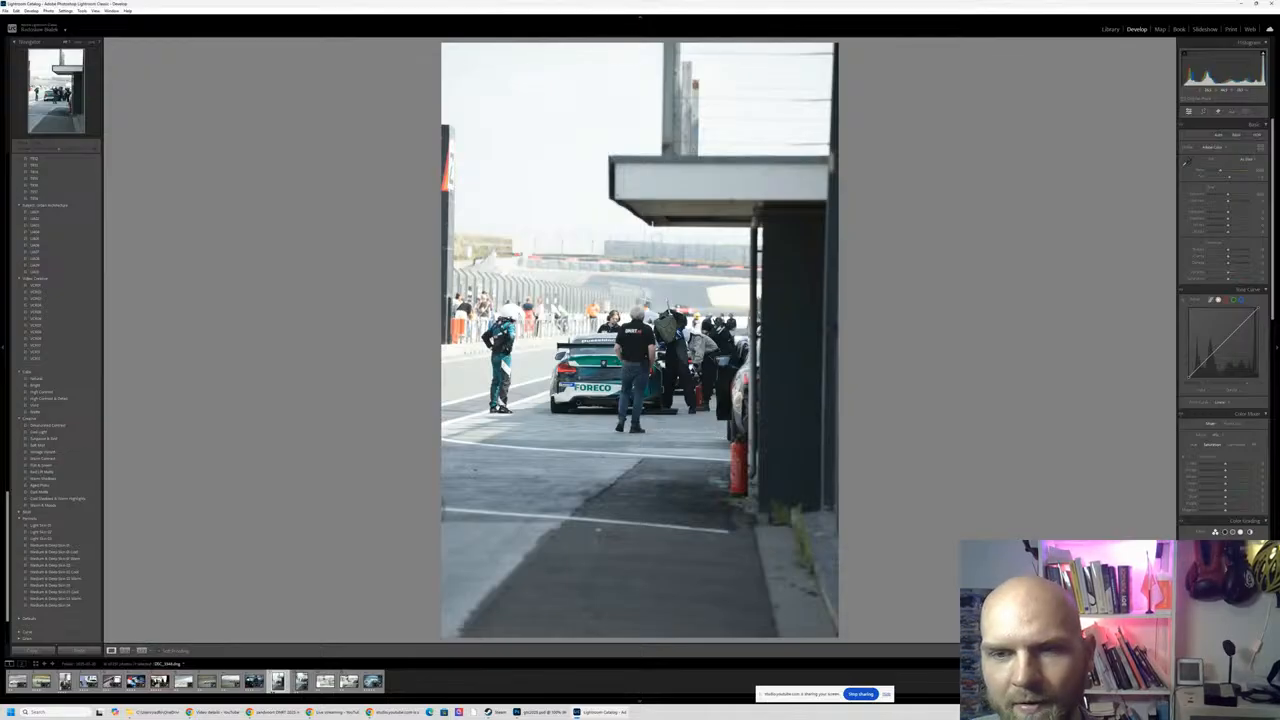
left_click(634, 346)
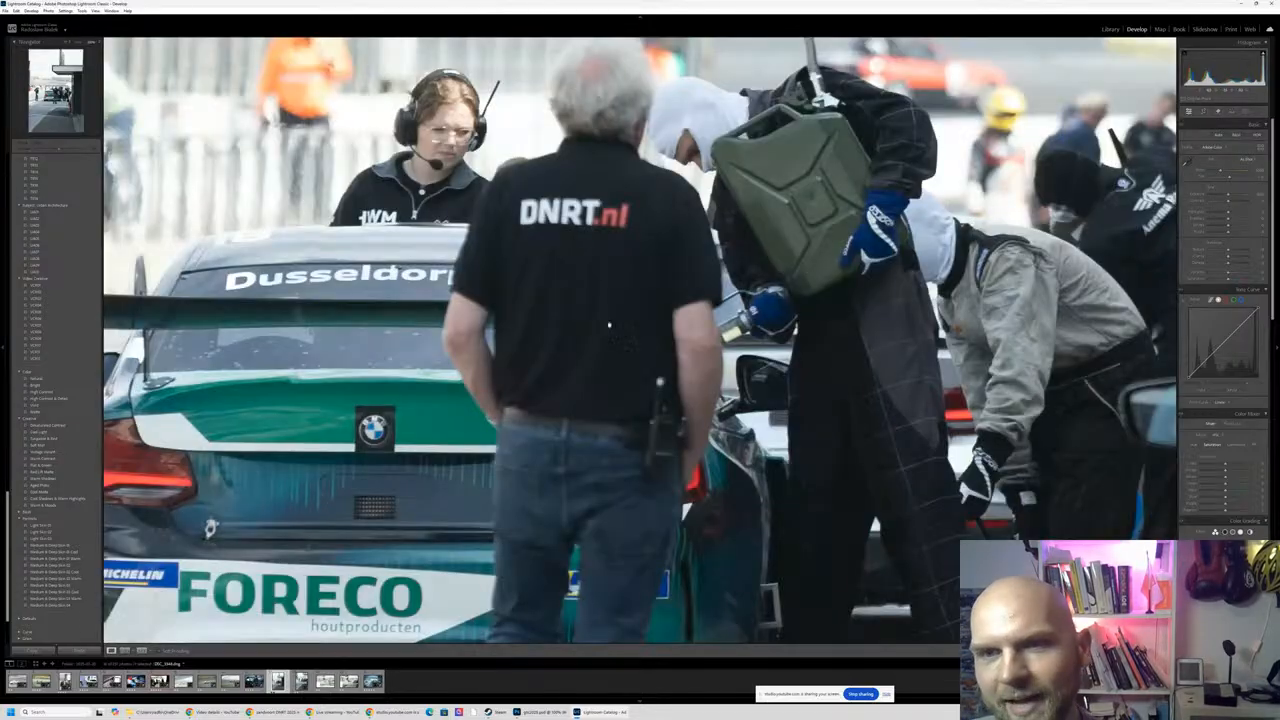
left_click(593, 283)
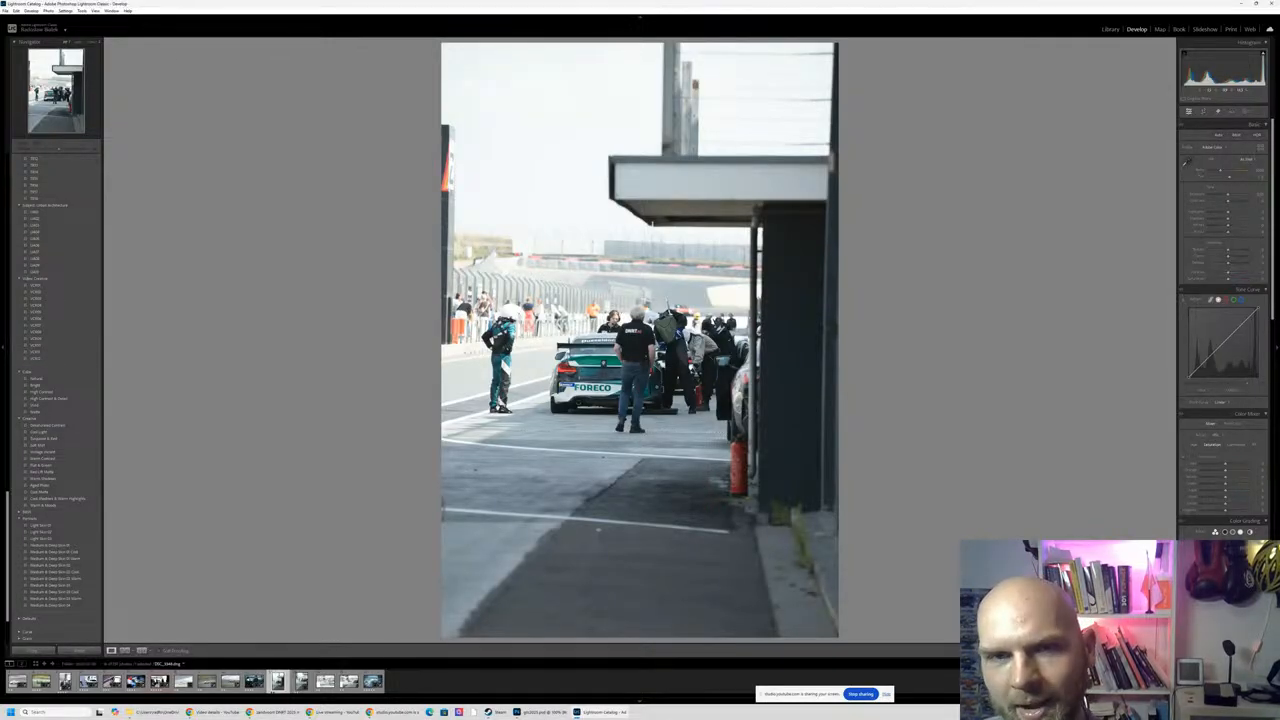
- Compare the two vertical pit stop photos of the FORECO car, ending on the one with the unobstructed rear view
key("Right")
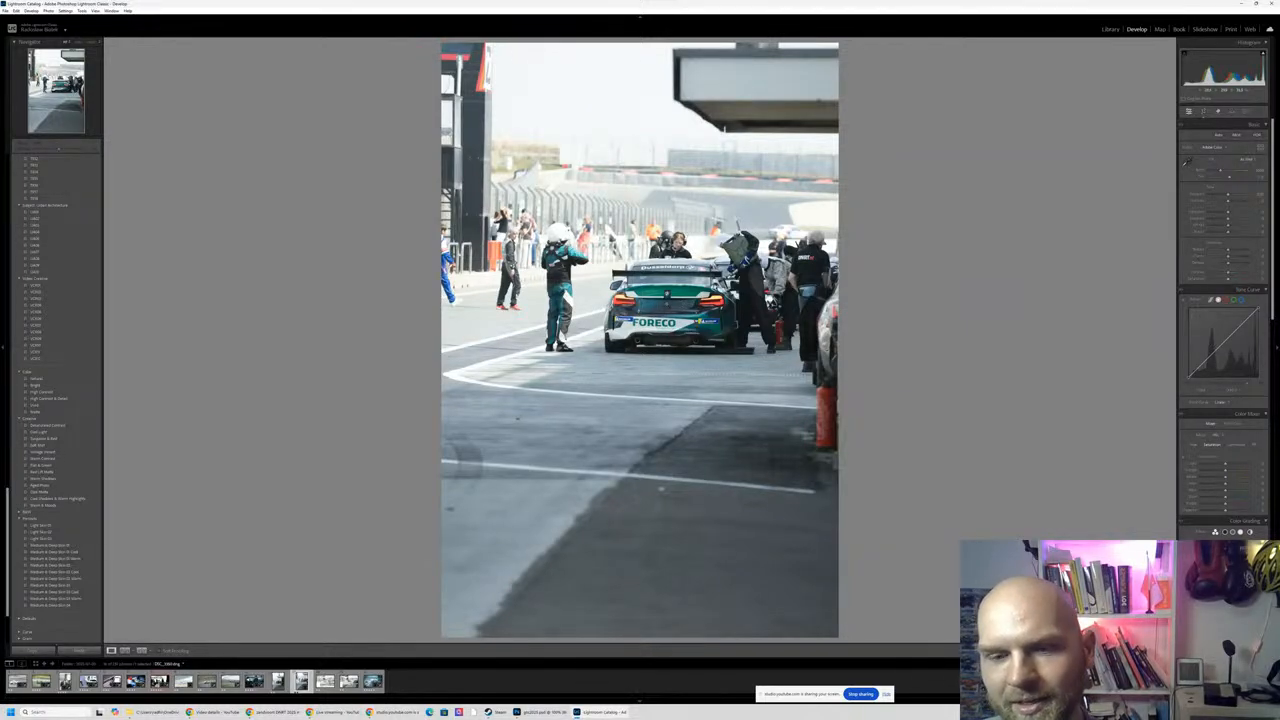
key("Left")
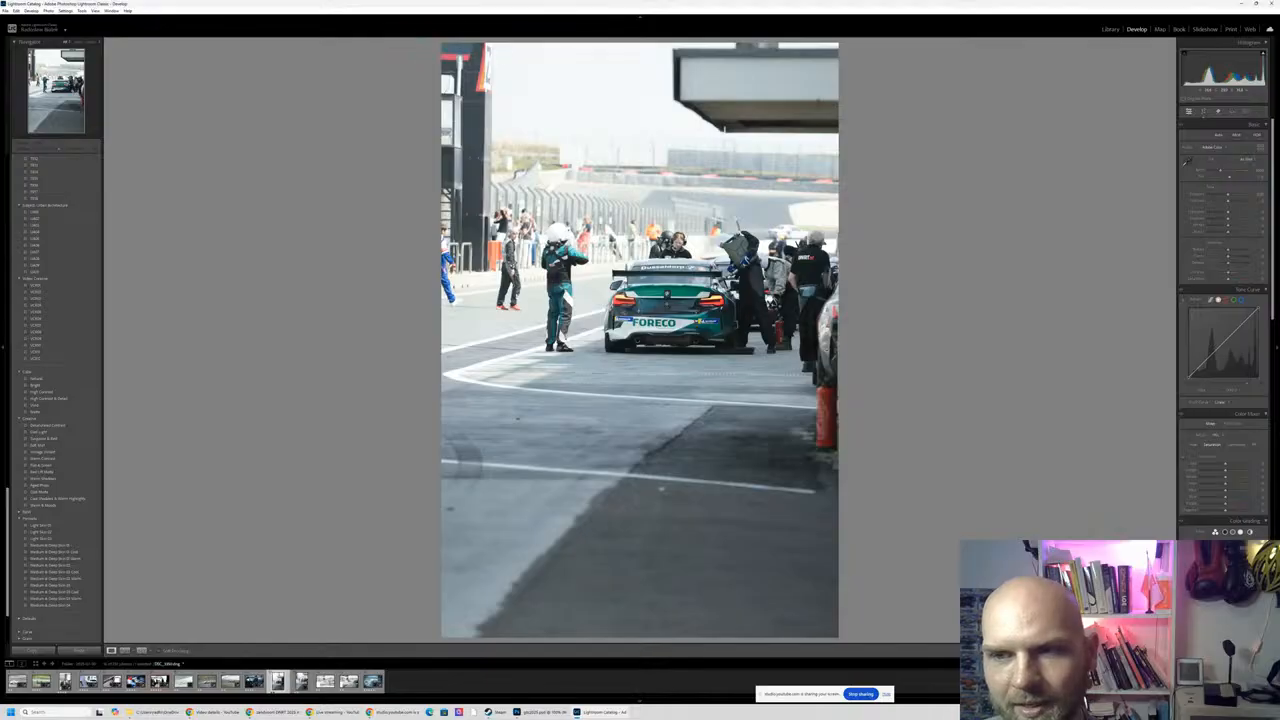
key("Right")
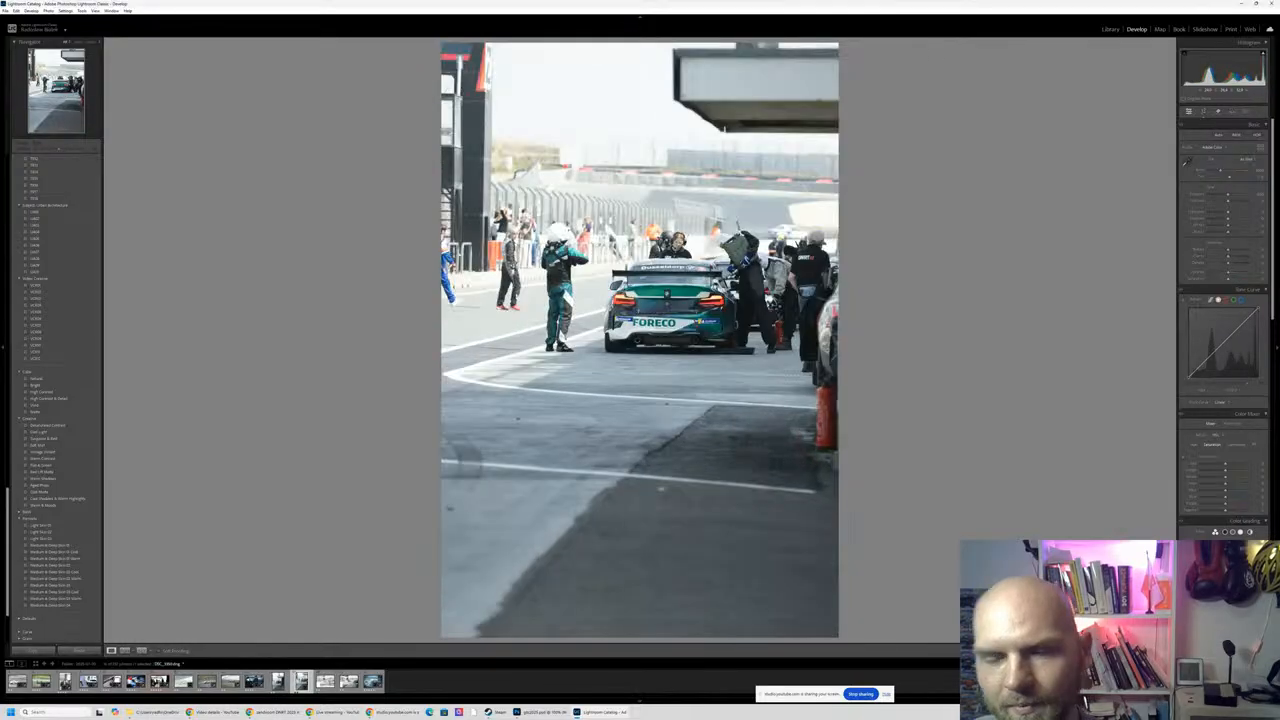
- Open the pit lane photo shot through a blurred foreground, and check the sharpness of the standing driver and the number 350 car
key("Right")
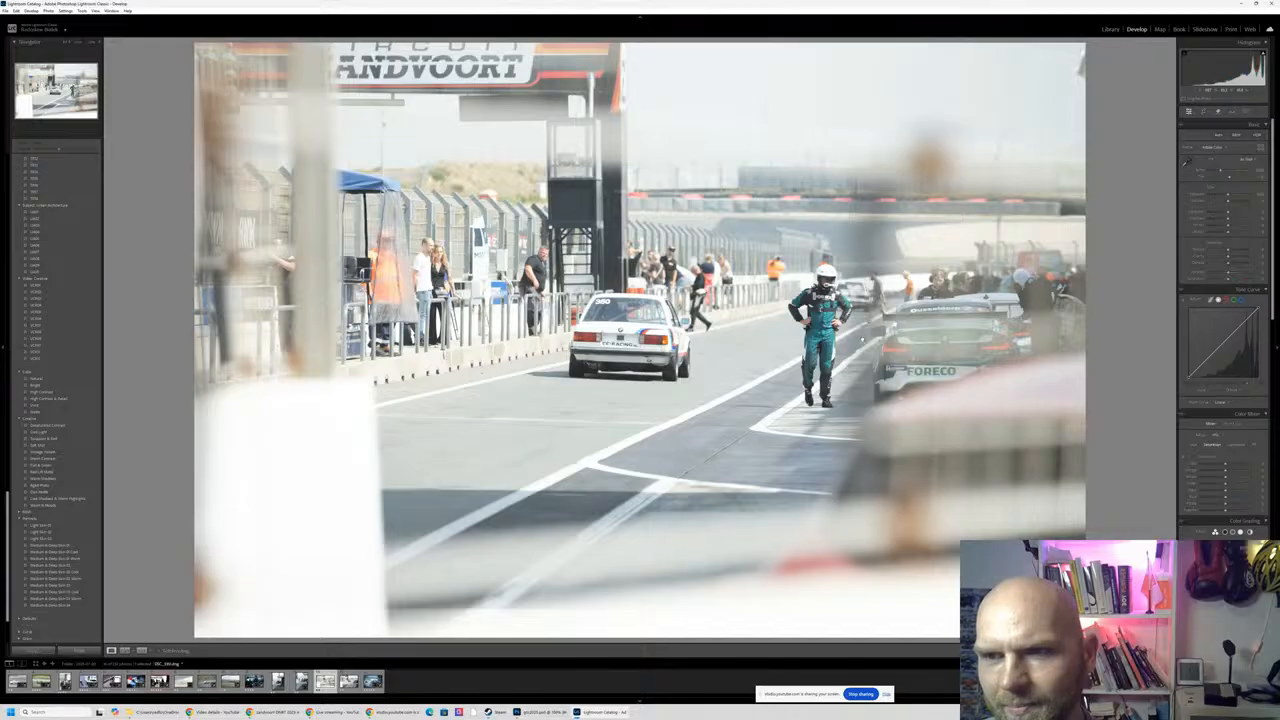
left_click(862, 338)
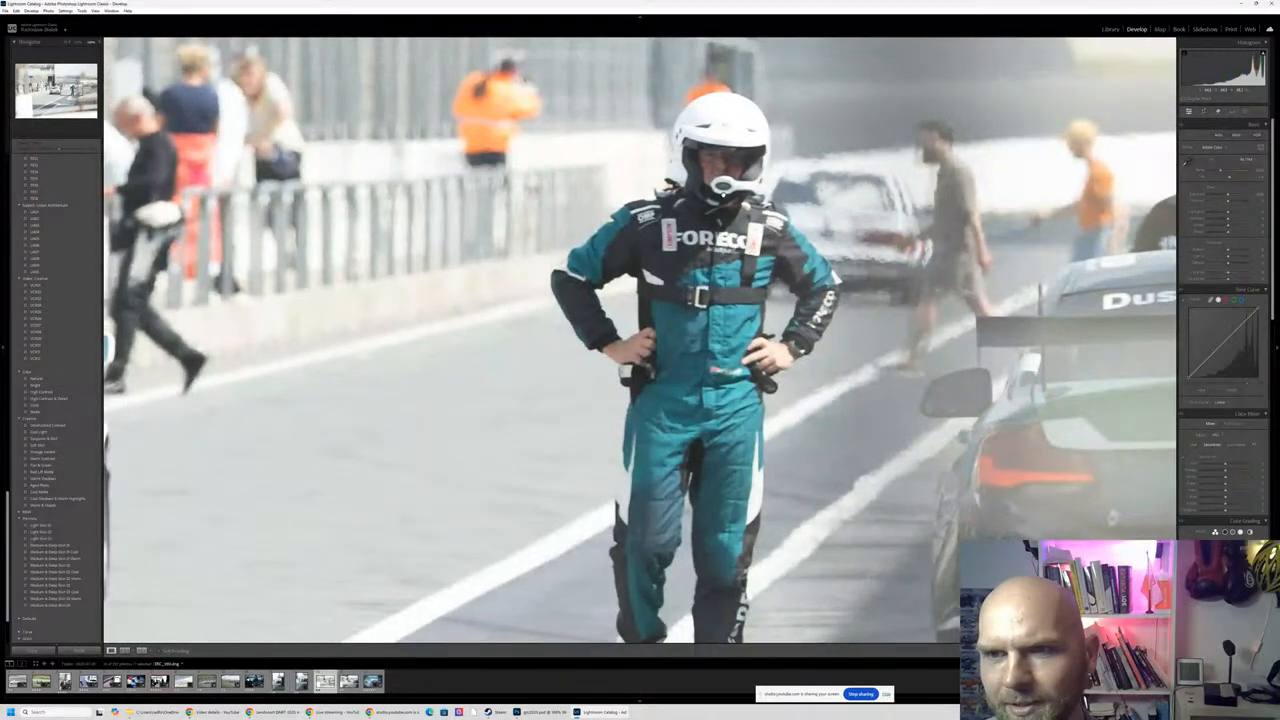
left_click(858, 318)
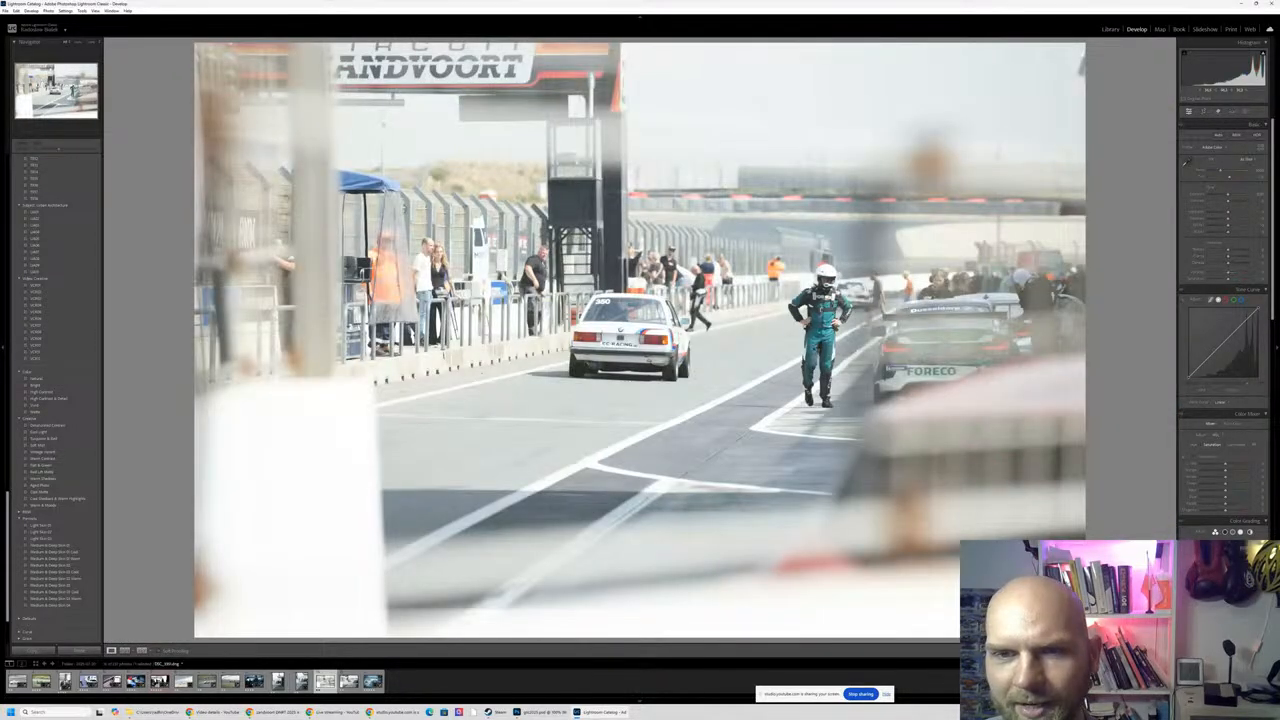
left_click(610, 300)
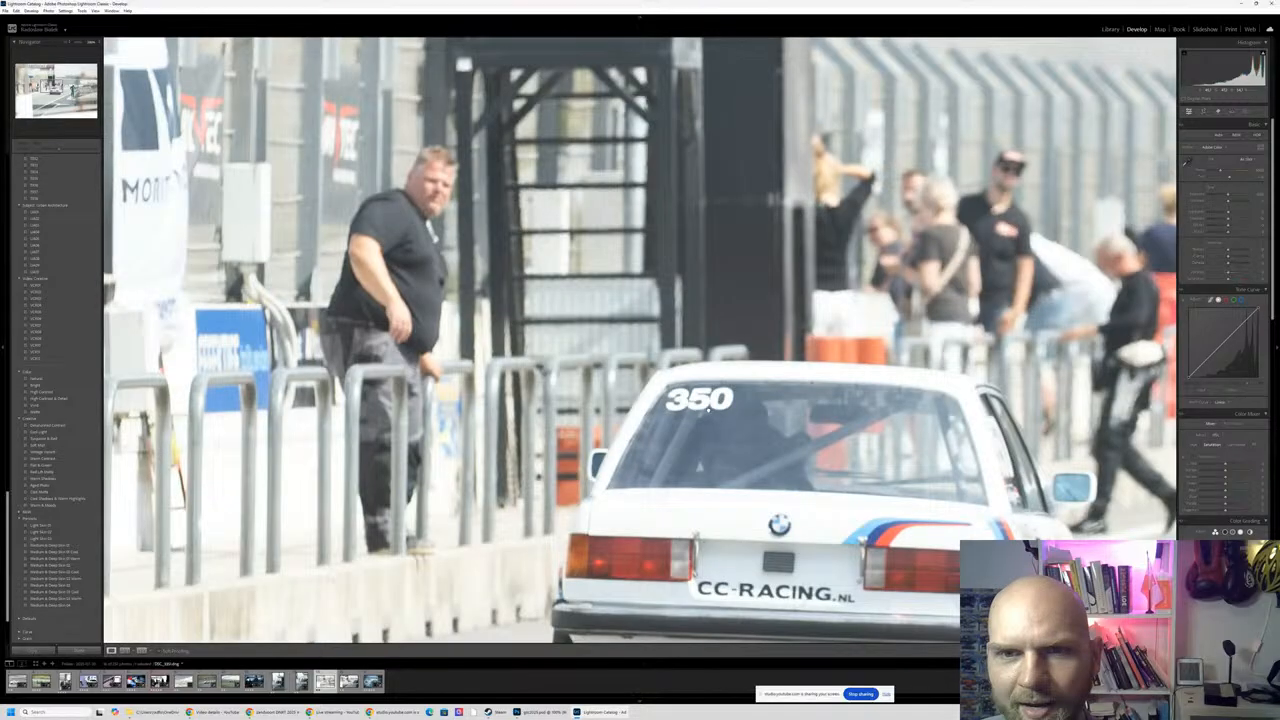
left_click(707, 405)
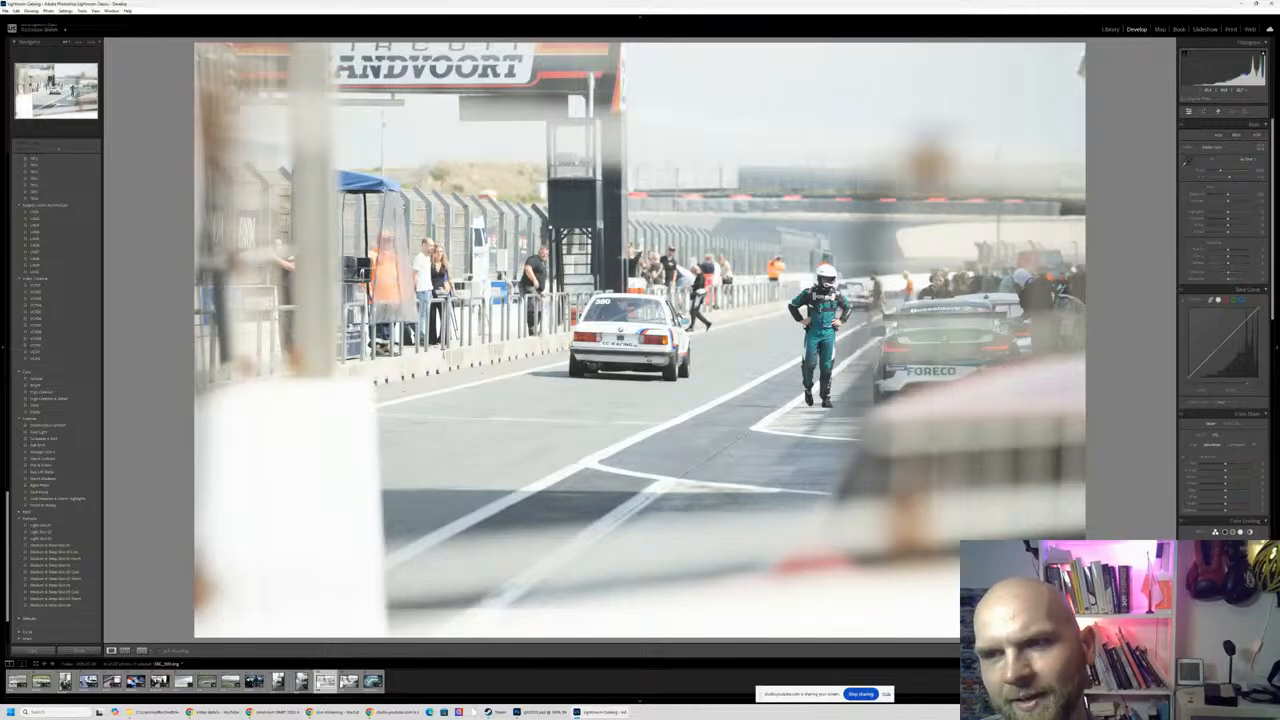
- Open the blue-toned FORECO pit stop photo and check the marshal in orange, the refuelling crew and the area behind the car up close
key("Right")
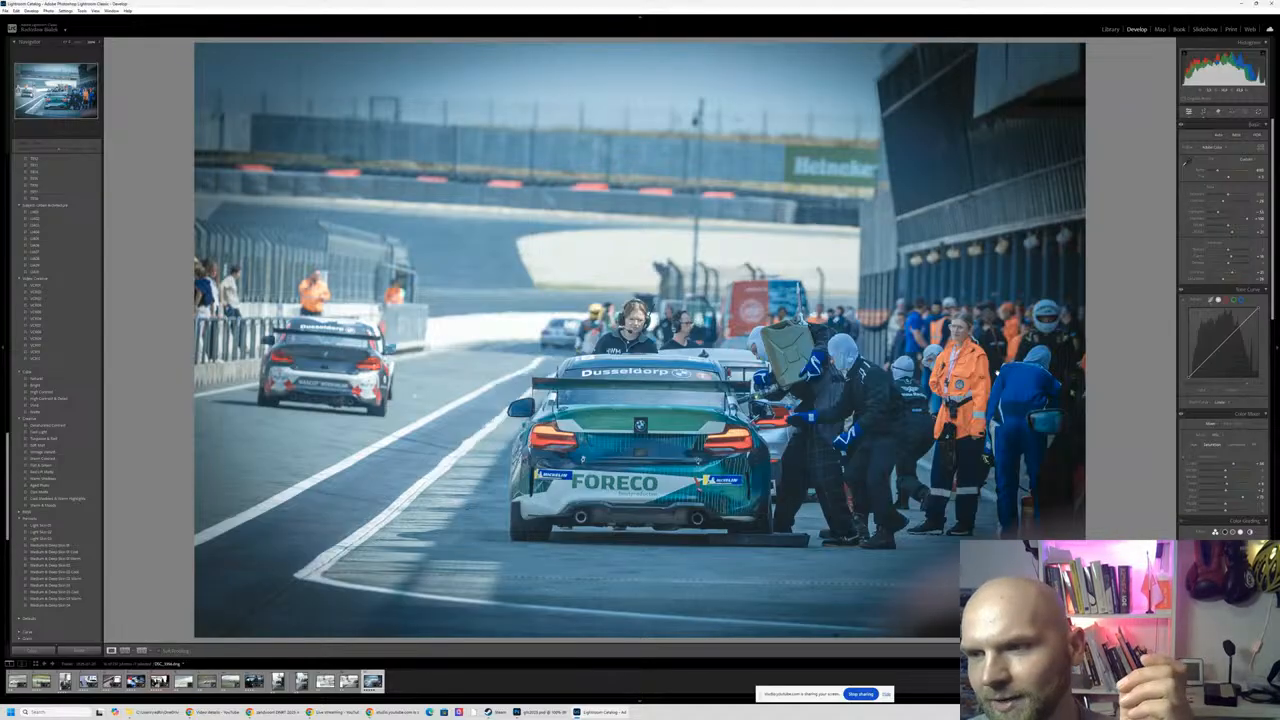
left_click(966, 370)
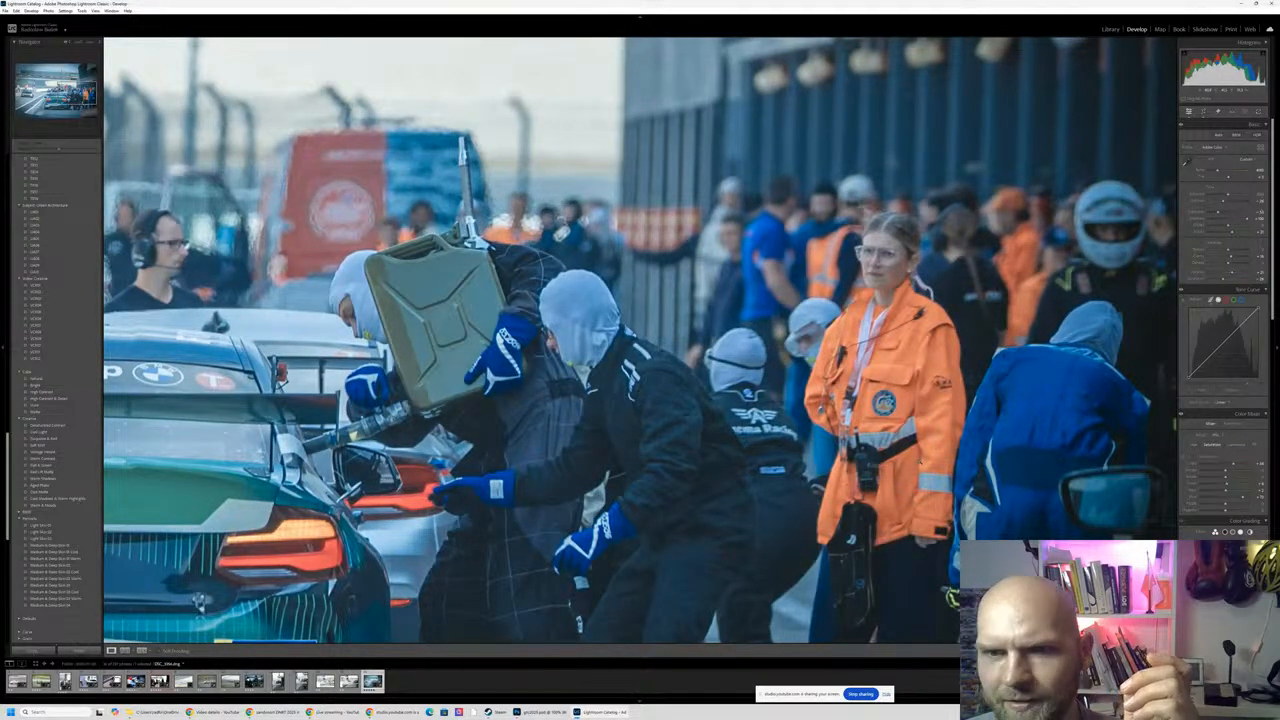
left_click(918, 461)
left_click(630, 342)
left_click(692, 449)
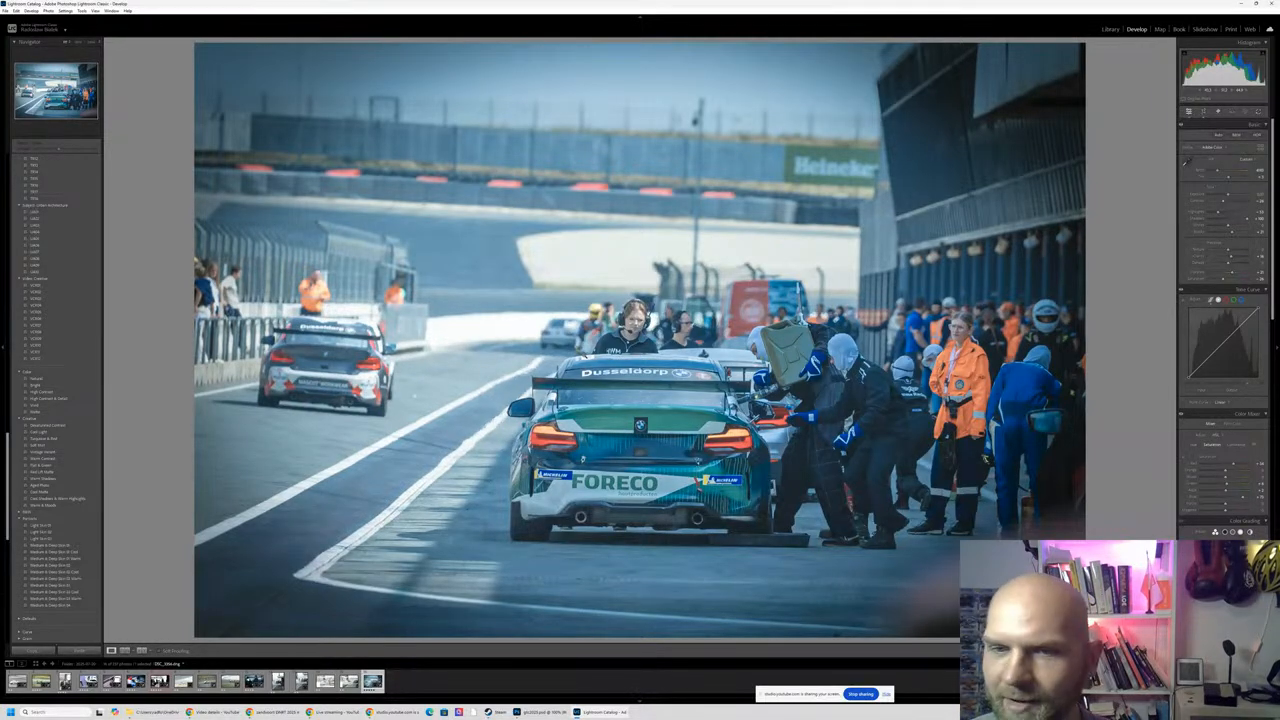
left_click(550, 340)
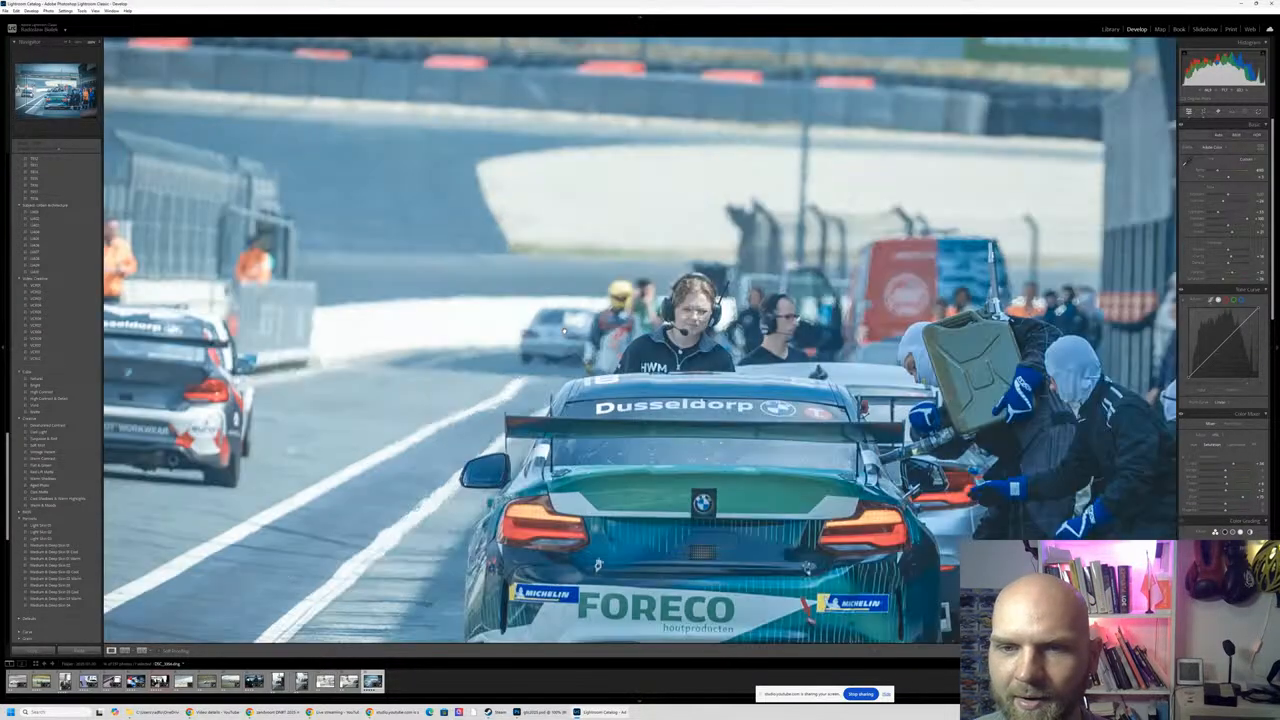
left_click(546, 346)
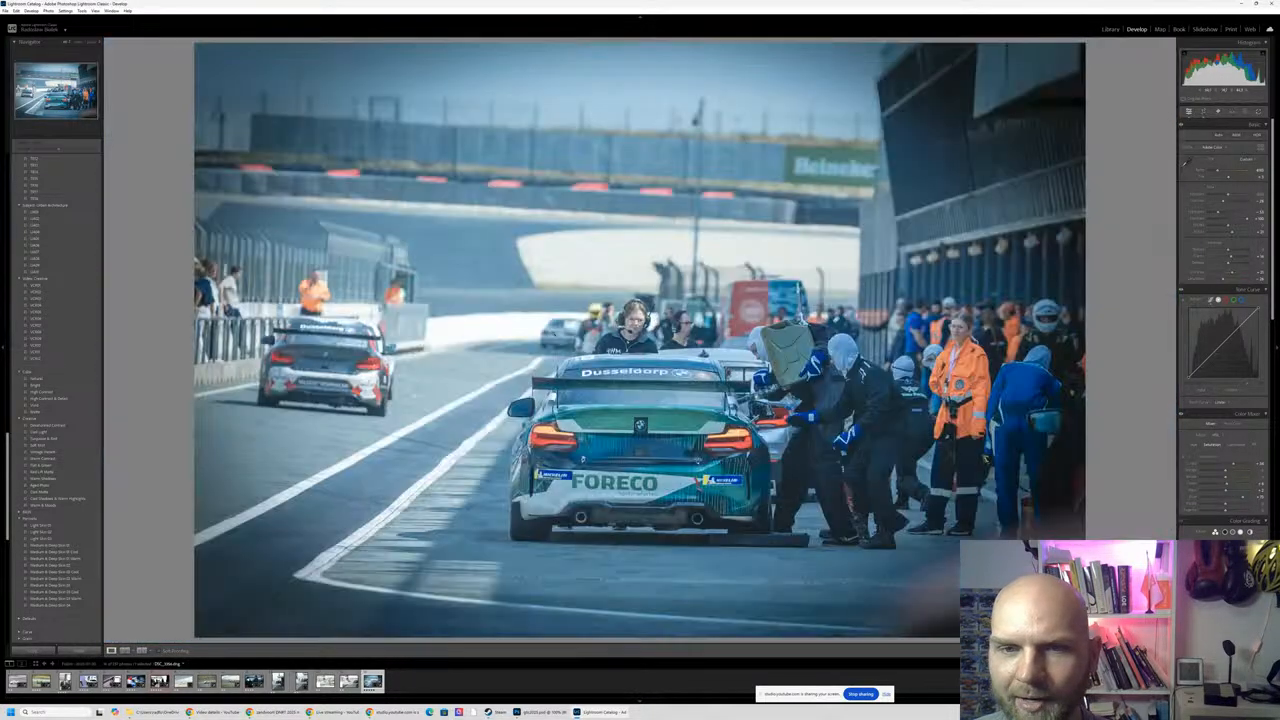
- Compare the original and edited versions of the blue-toned FORECO pit stop photo side by side, and review its color grading and detail settings
key("y")
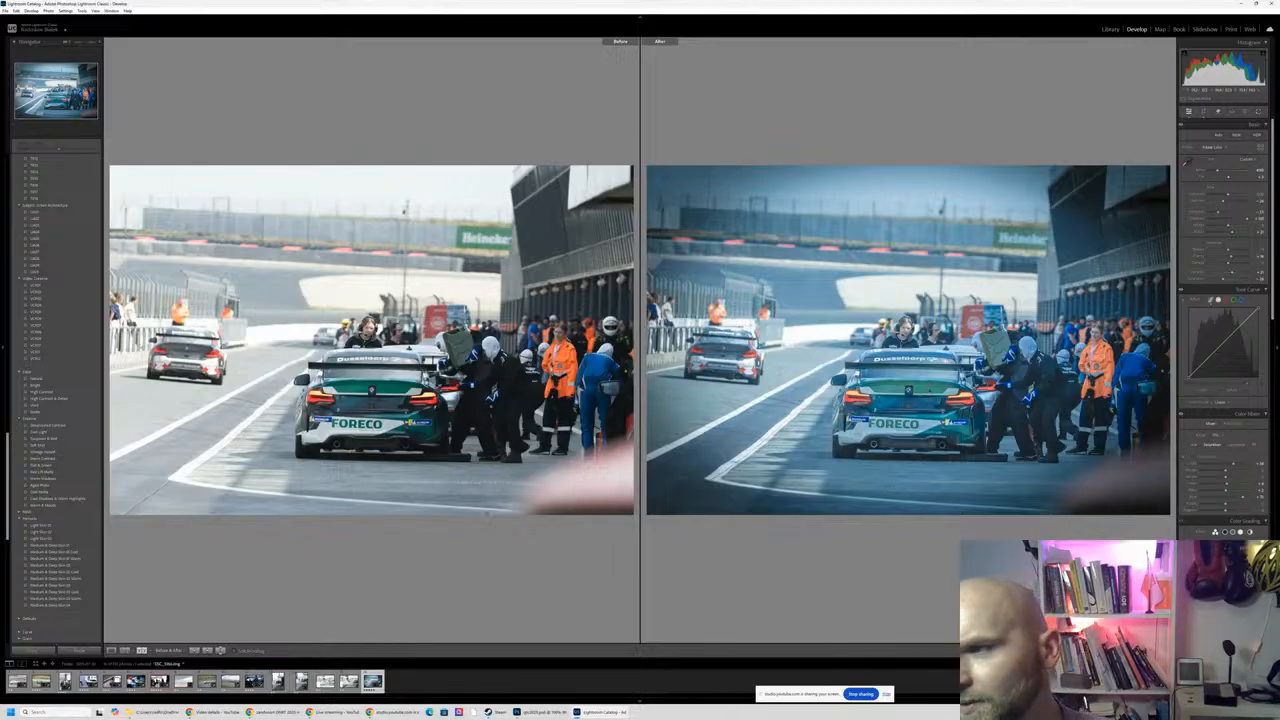
key("y")
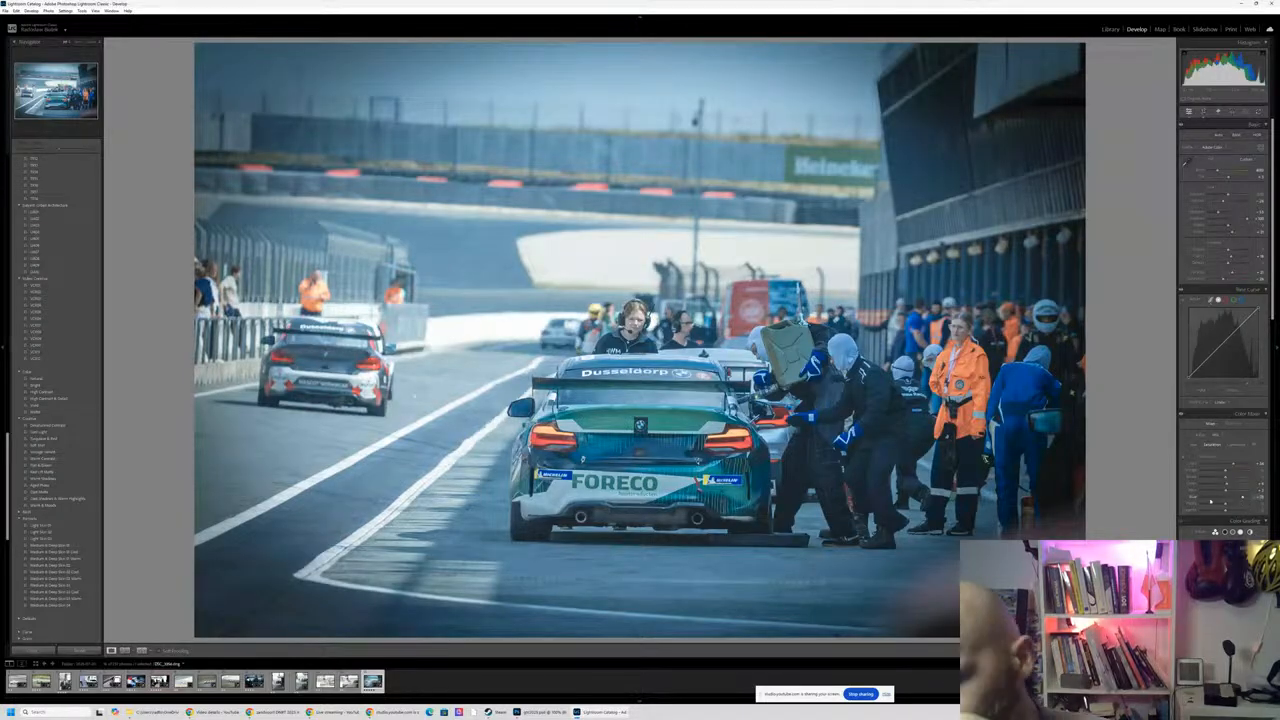
scroll(1209, 504, "down", 5)
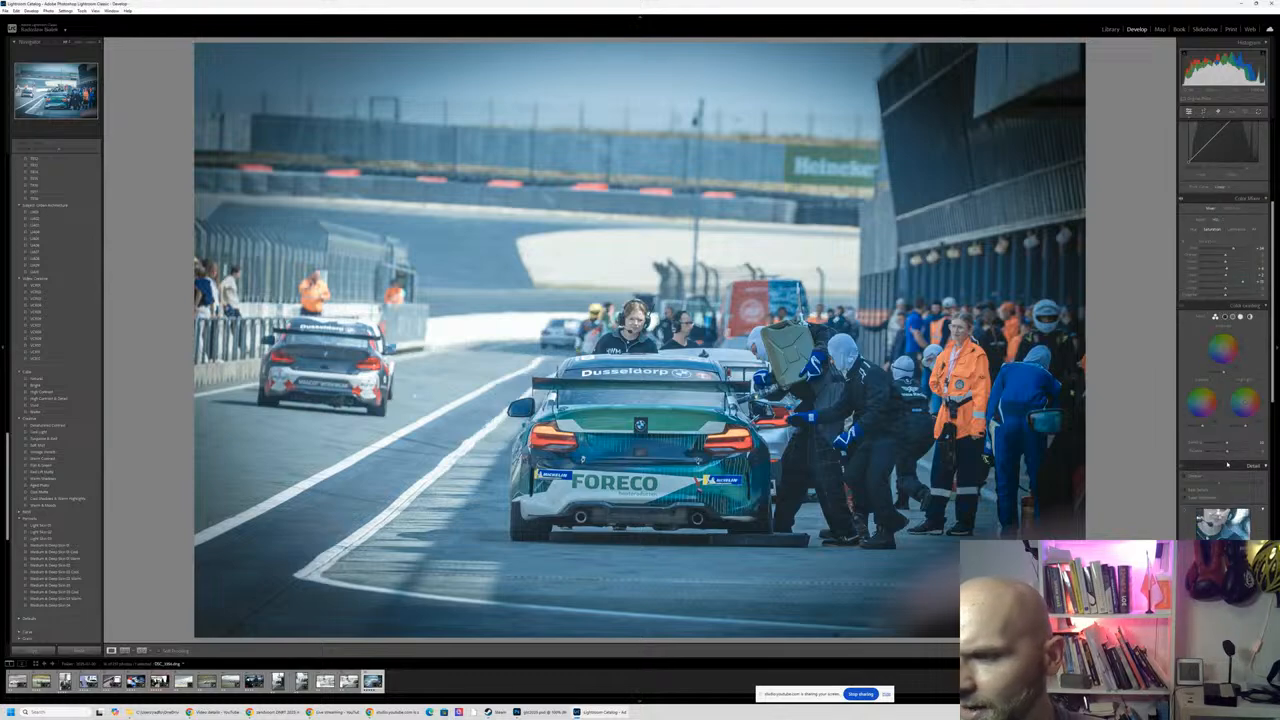
scroll(1227, 464, "down", 4)
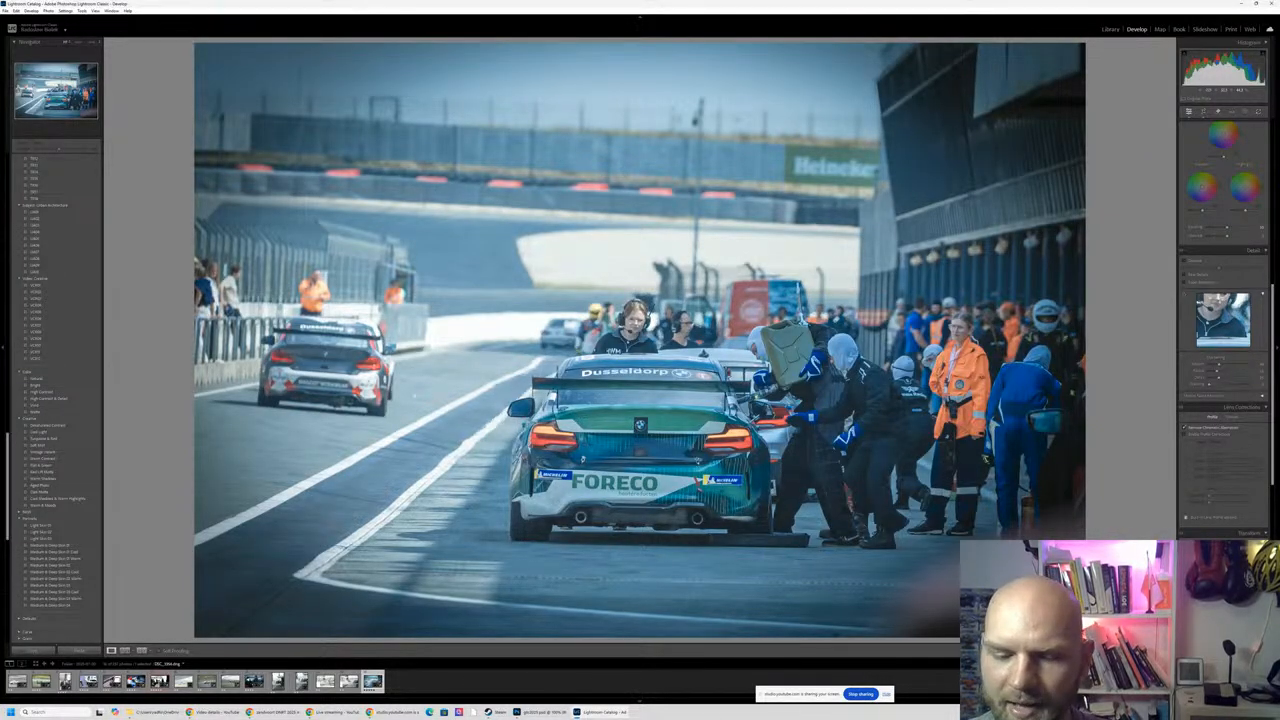
key("y")
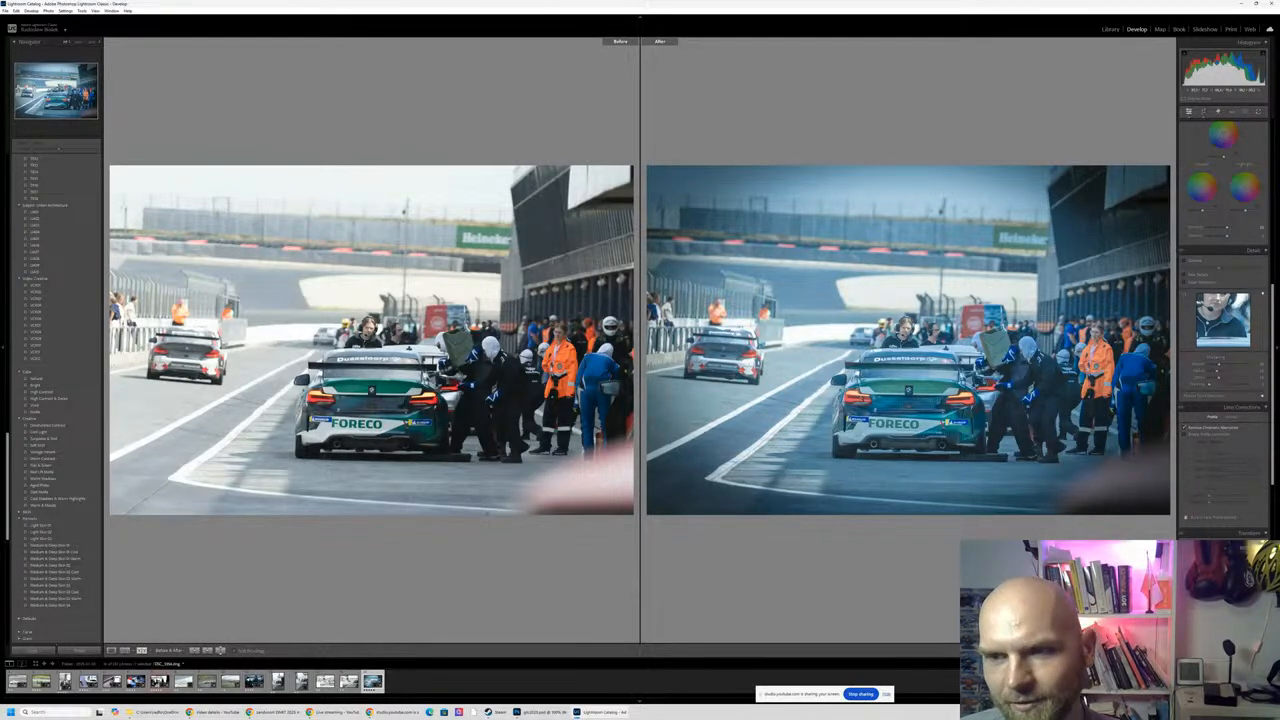
key("y")
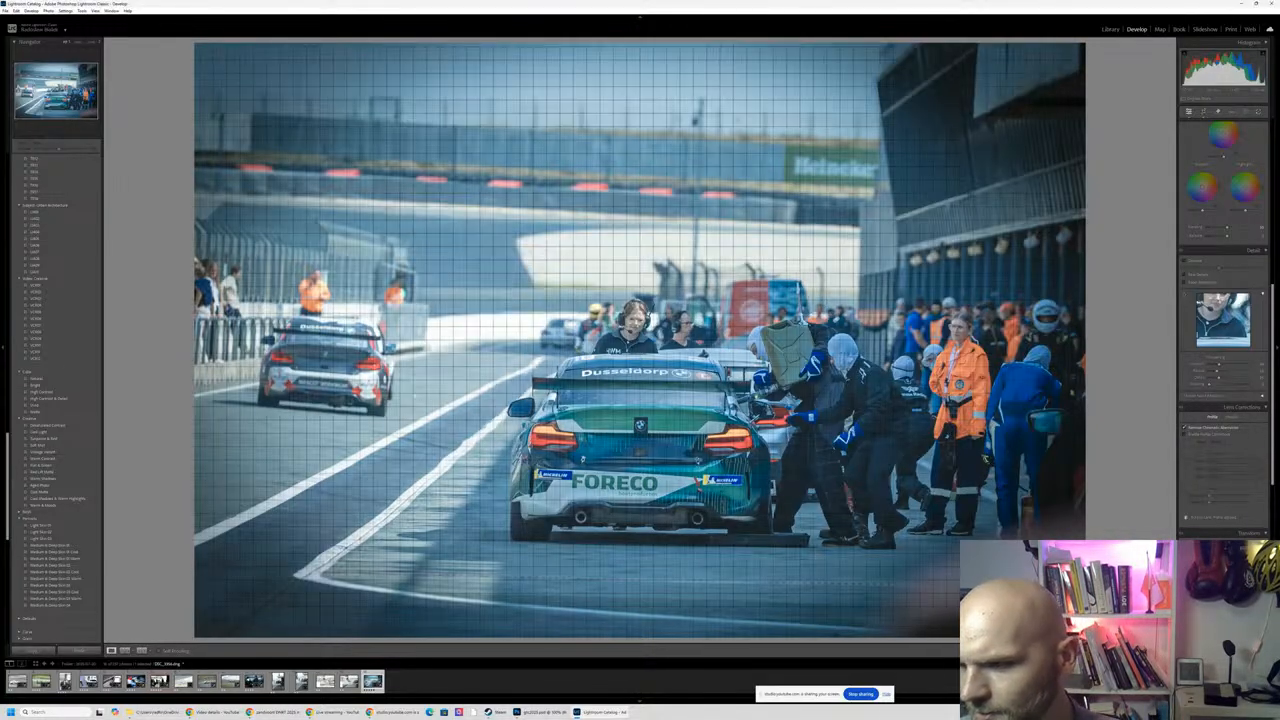
- Turn off the filmstrip filter and browse the unedited panning shots of the blue number 324 car and the black number 712 car
key("ctrl+l")
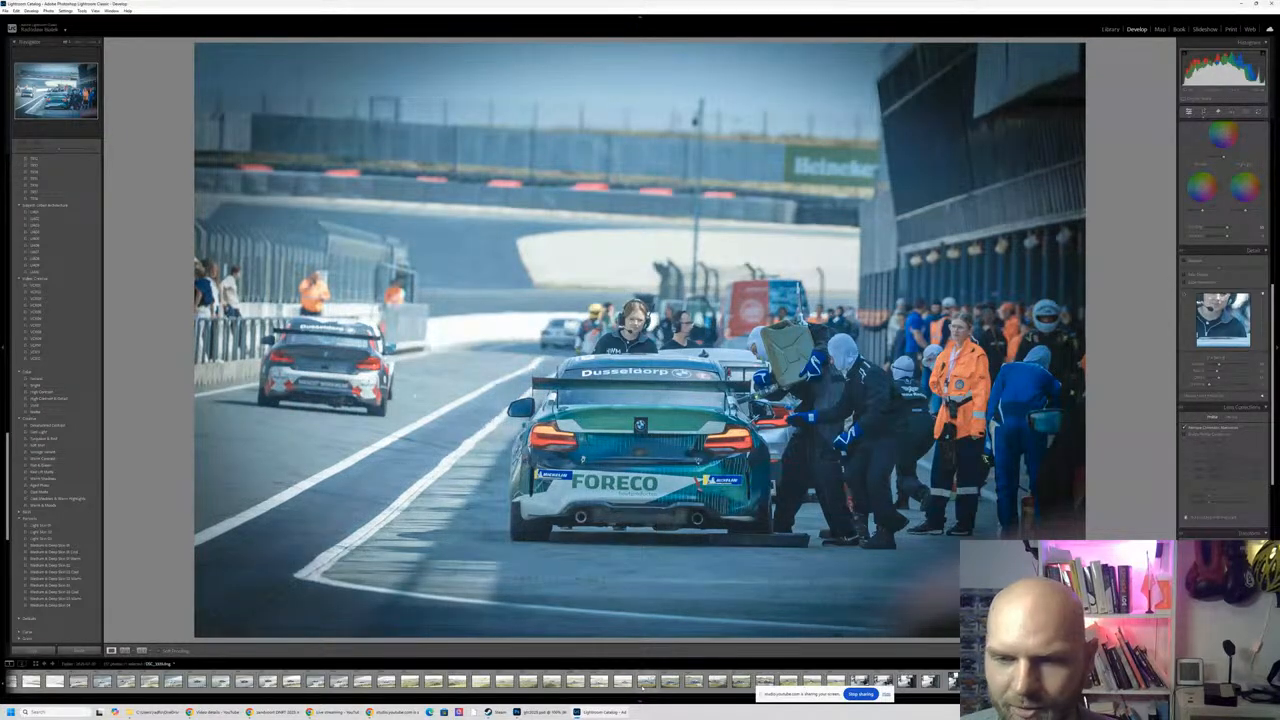
left_click(648, 682)
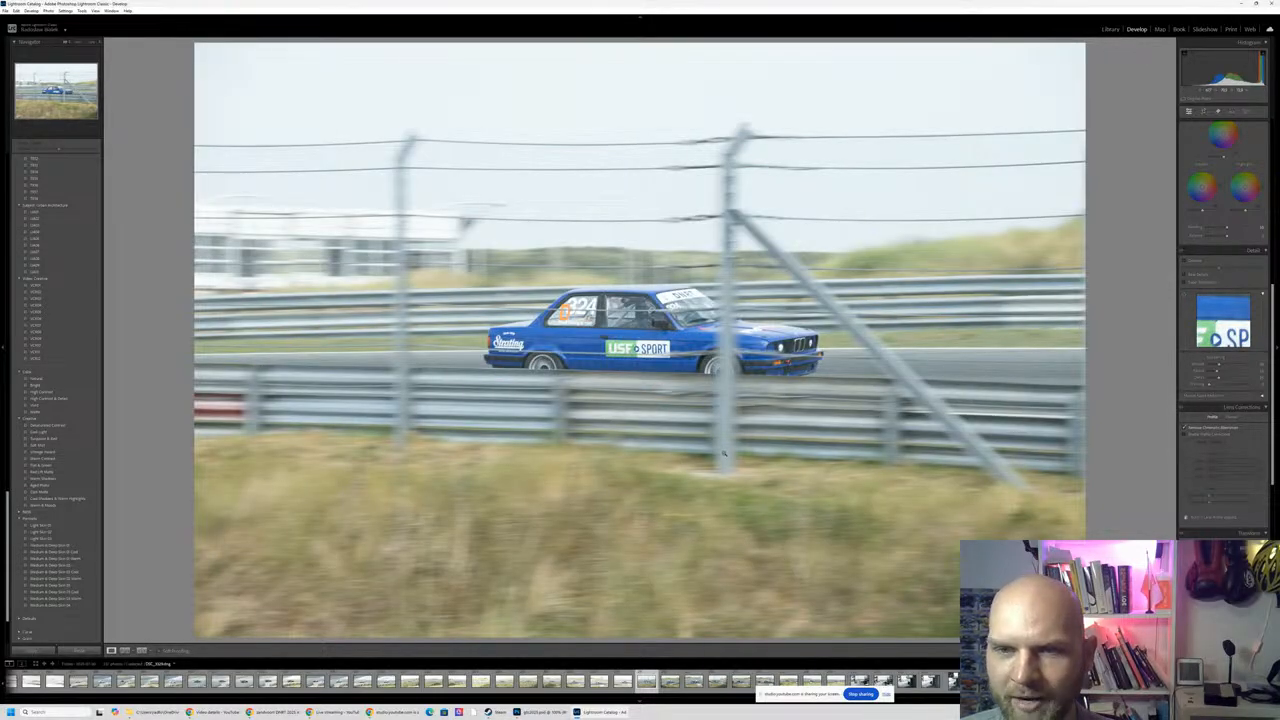
key("Right")
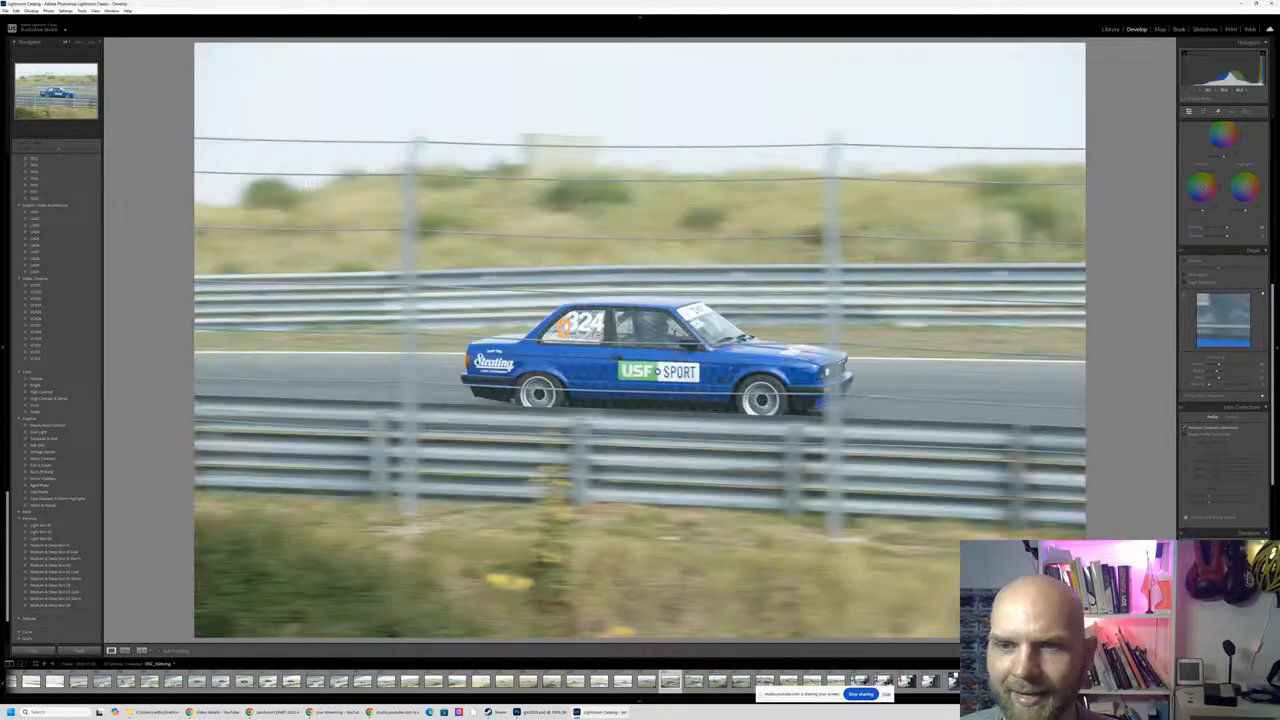
key("Right")
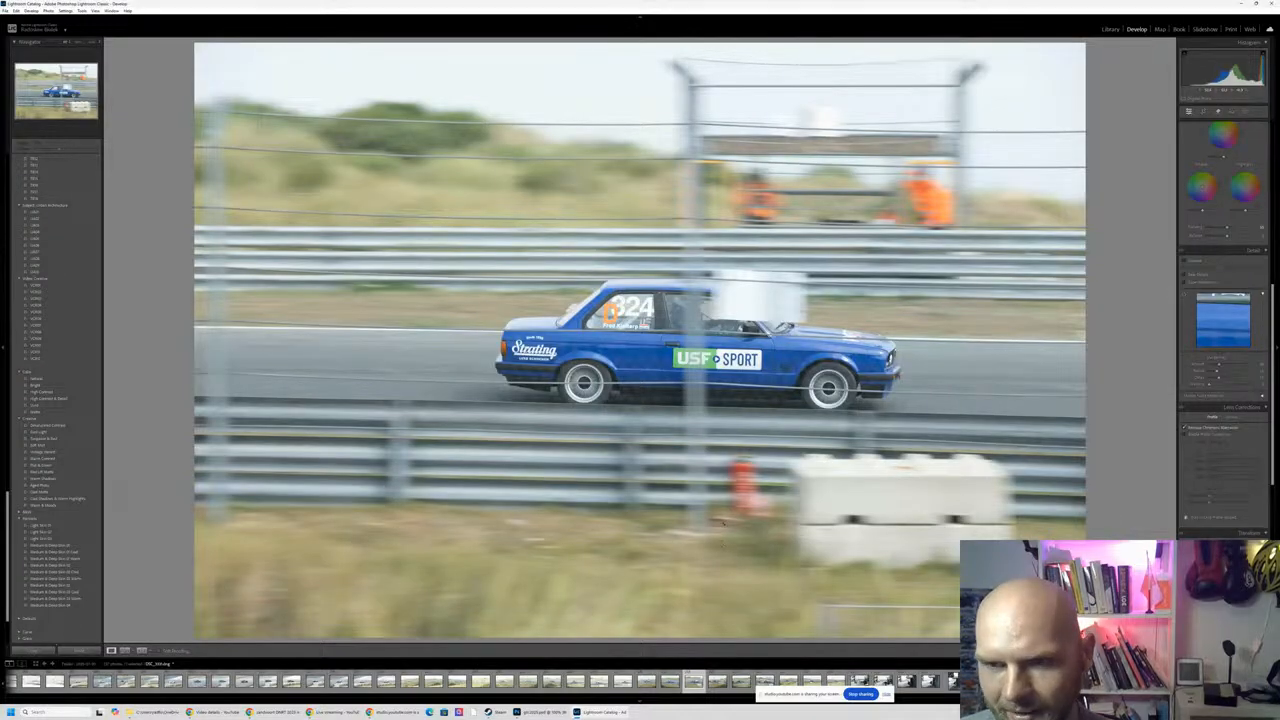
key("Right")
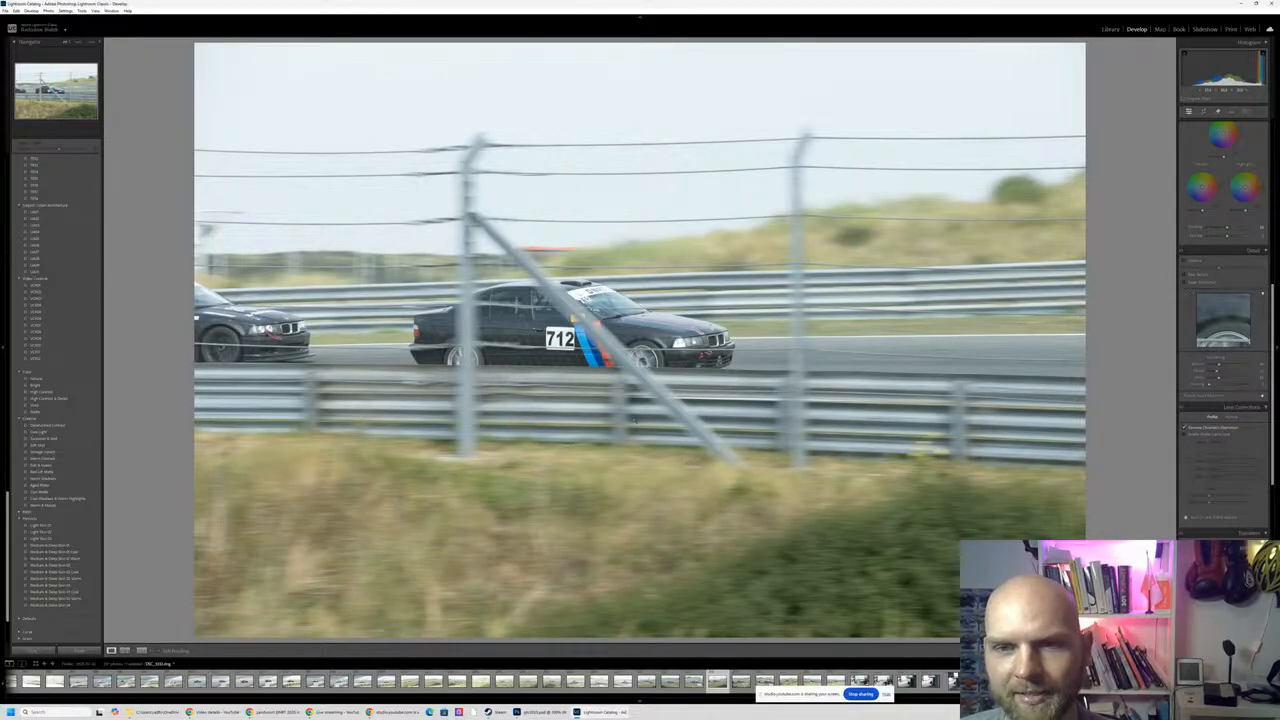
key("Right")
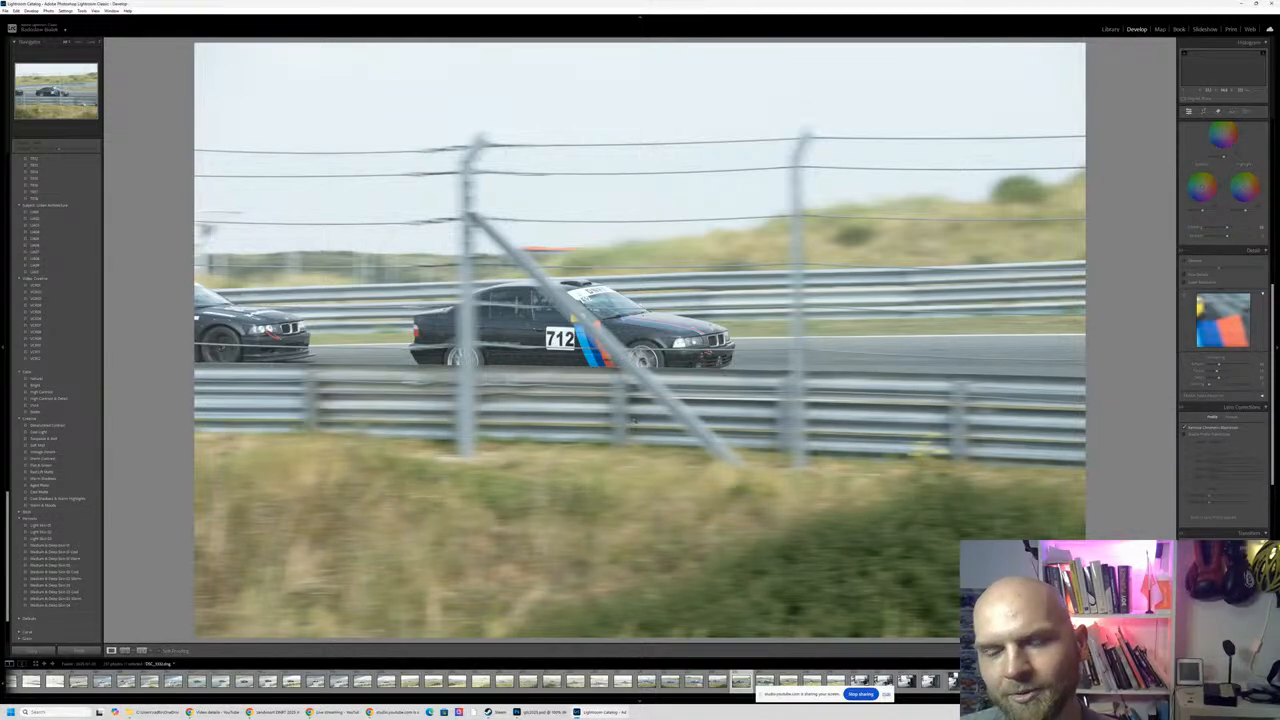
key("Right")
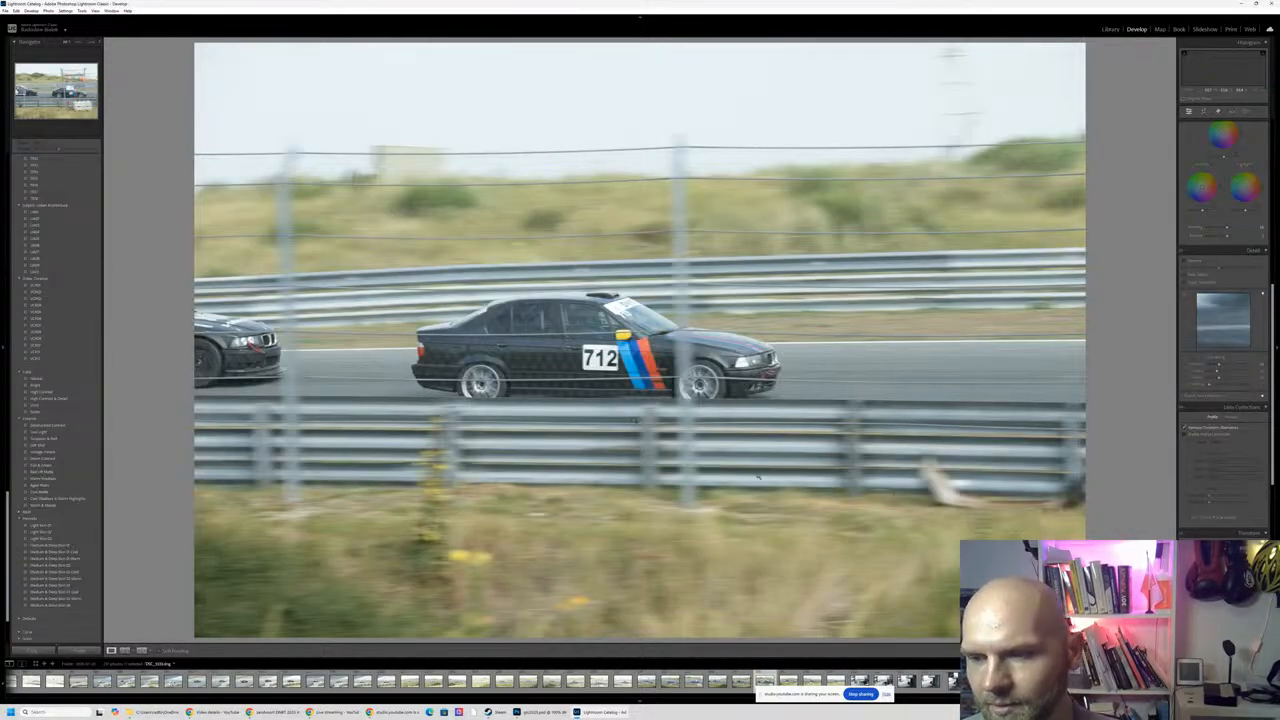
key("Right")
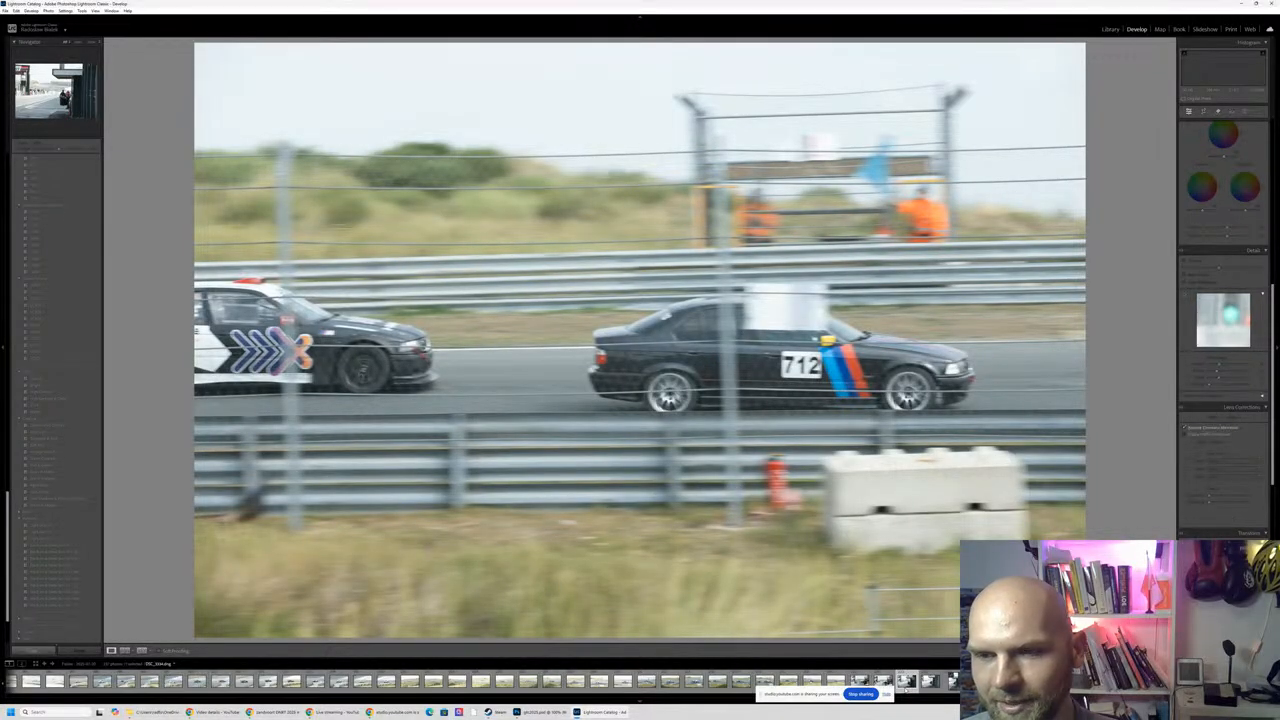
- Browse the pit lane shots with the open car door, the garage timing screen photos and the vertical FORECO pit stop photo
key("Right")
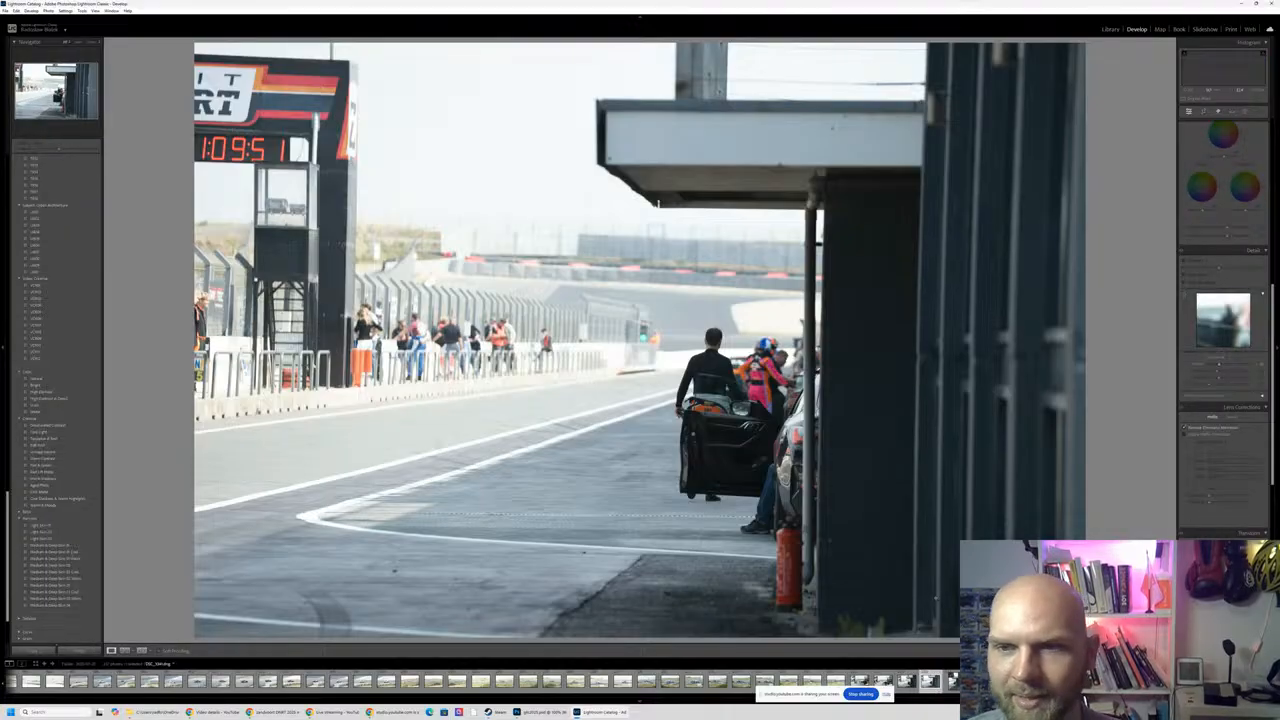
key("Right")
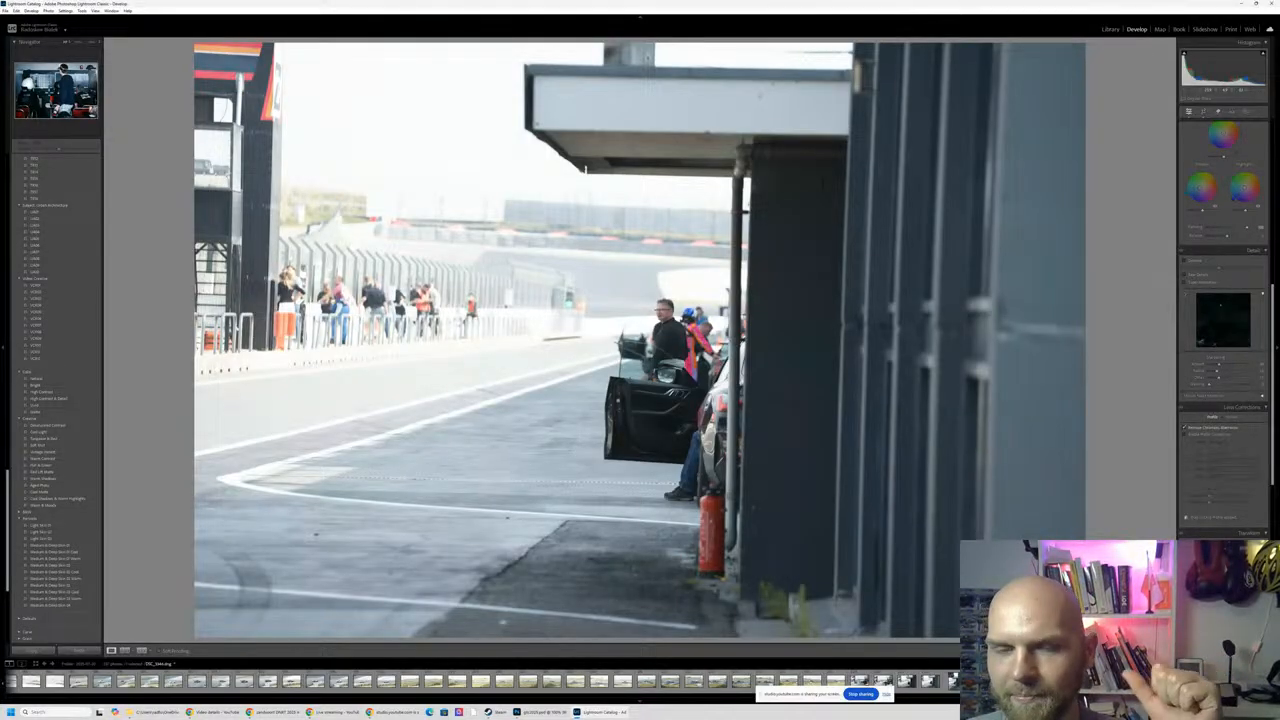
key("Right")
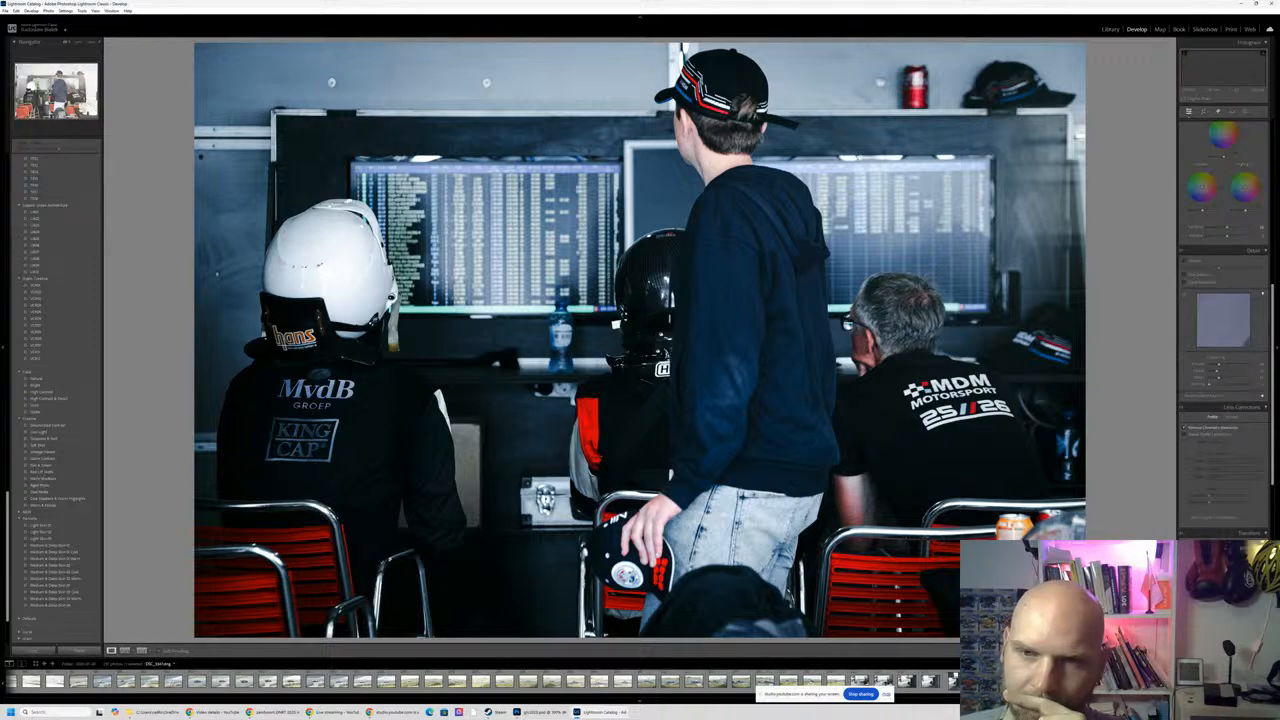
key("Right")
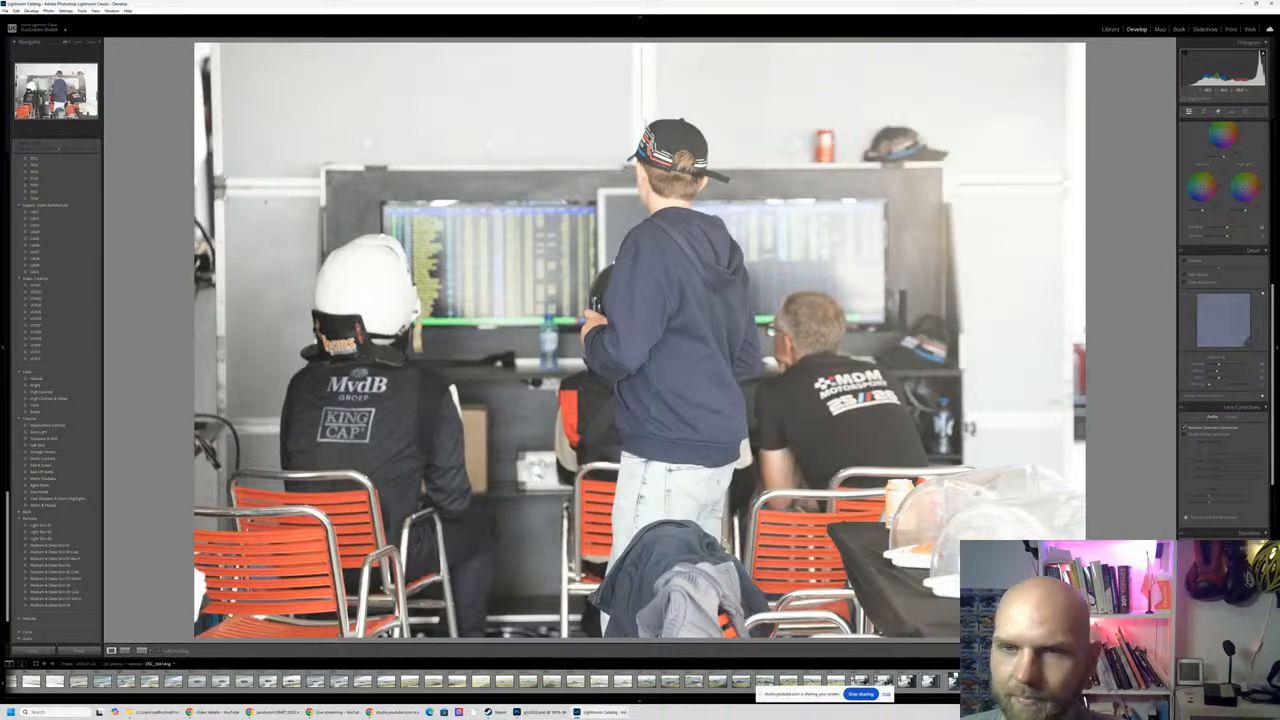
key("Right")
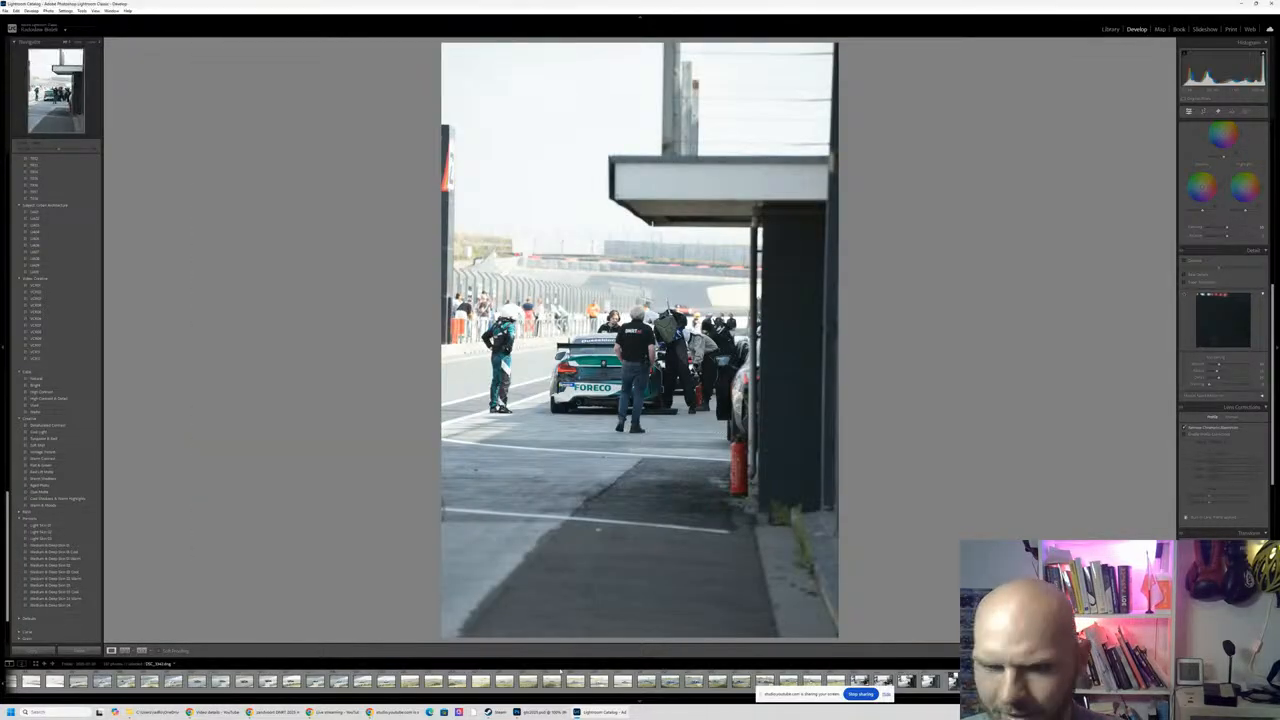
- Look through the track photos of the FORECO number 55, the number 34 and 20 cars and the number 911, plus the Kenworth truck photo
left_click(221, 681)
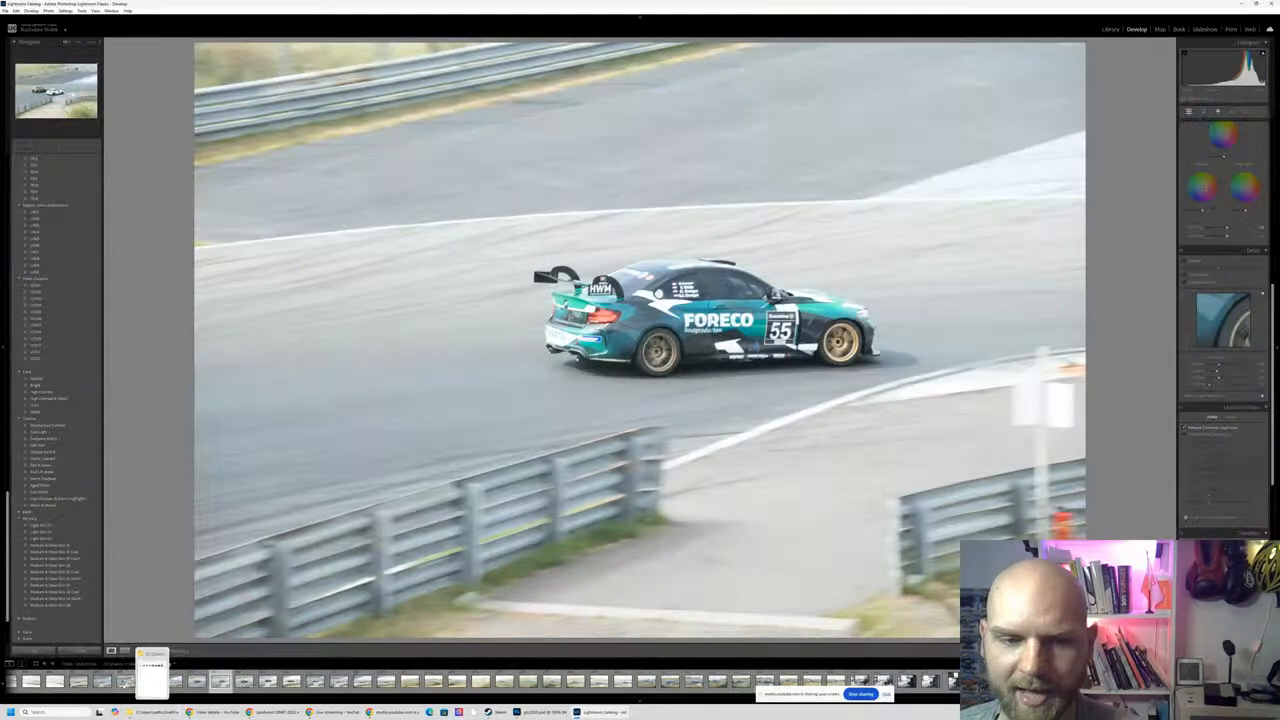
left_click(125, 681)
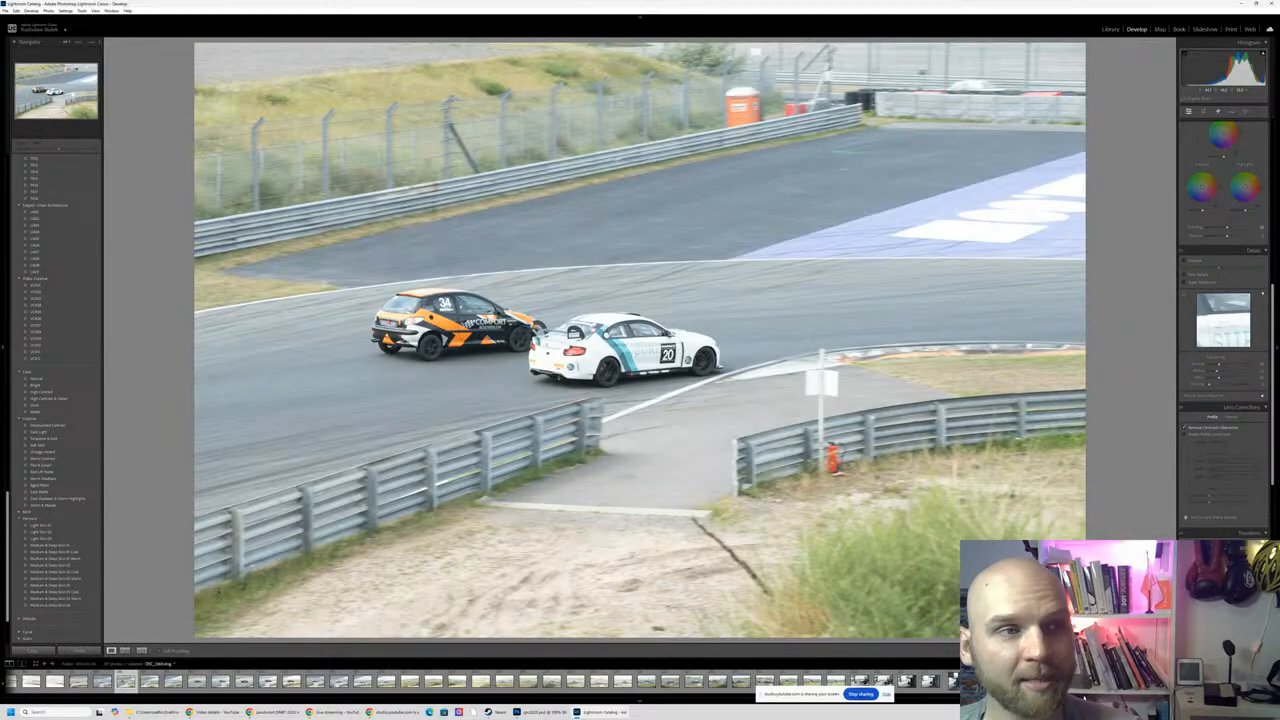
key("Left")
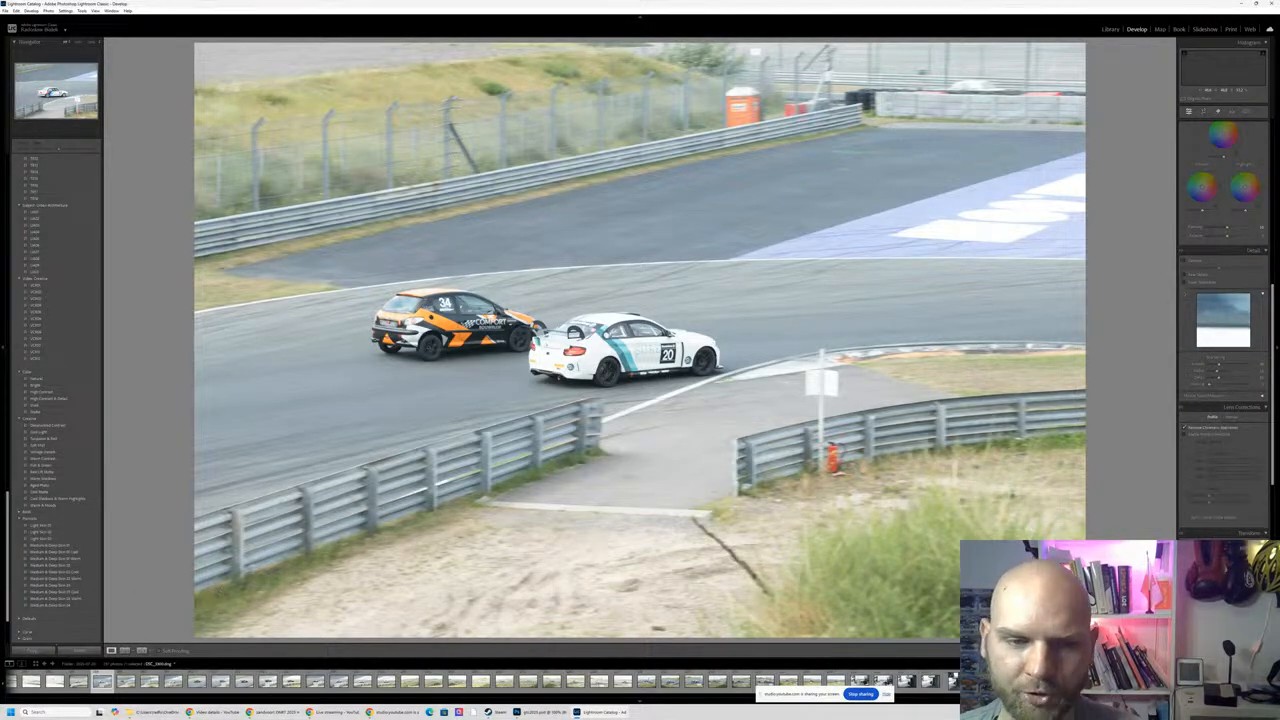
key("Left")
key("Left")
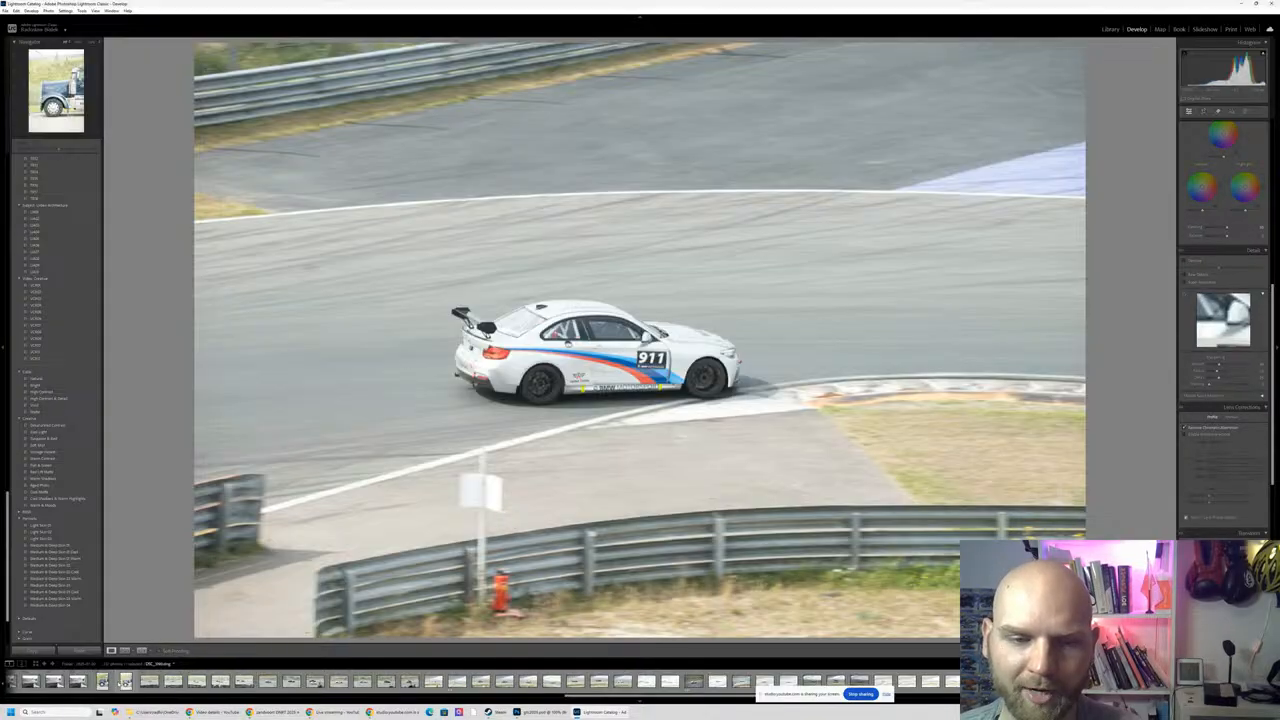
left_click(126, 681)
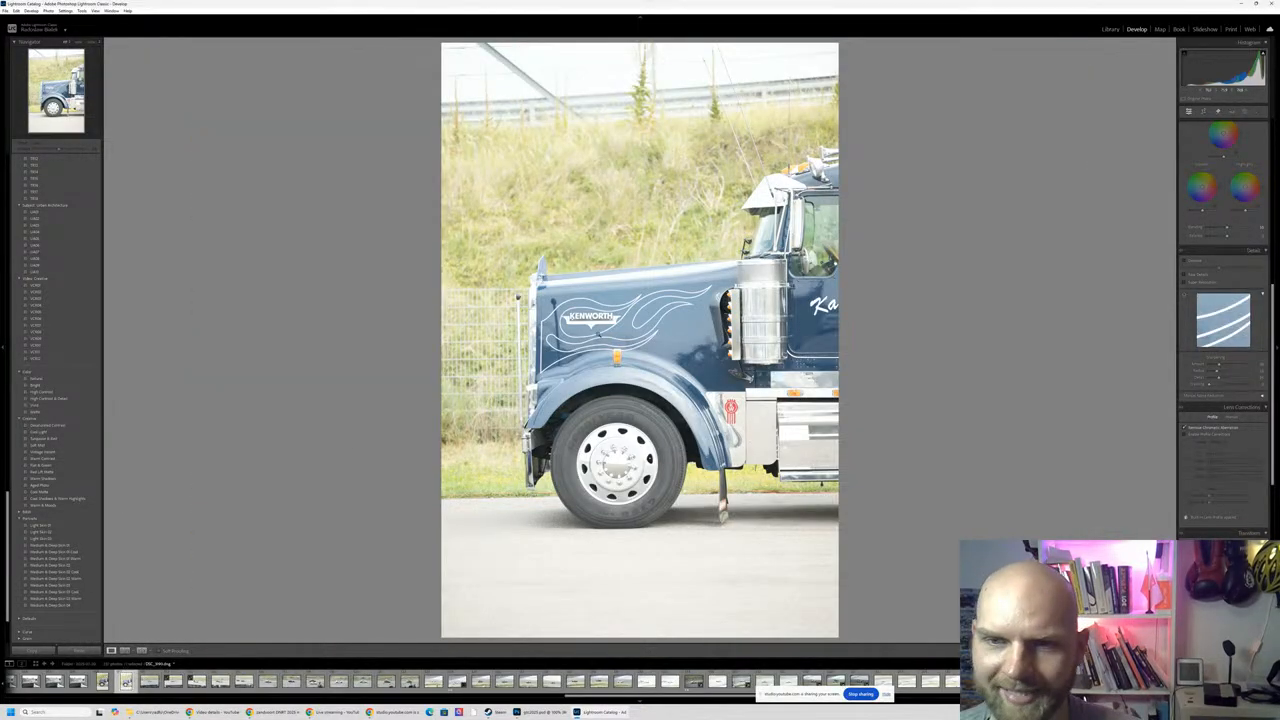
- Compare the shots of cars passing the 100 and 50 boards behind the blurred barrier, and view the black car below the grandstand
left_click(78, 681)
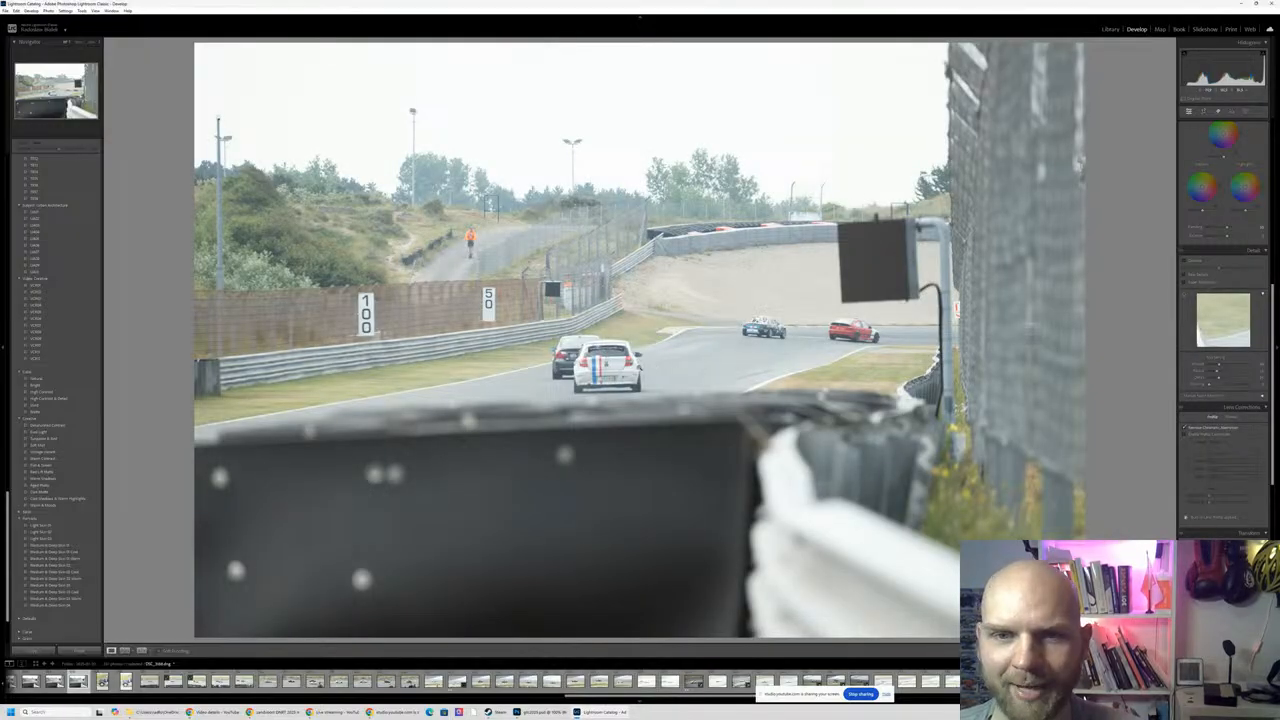
key("Left")
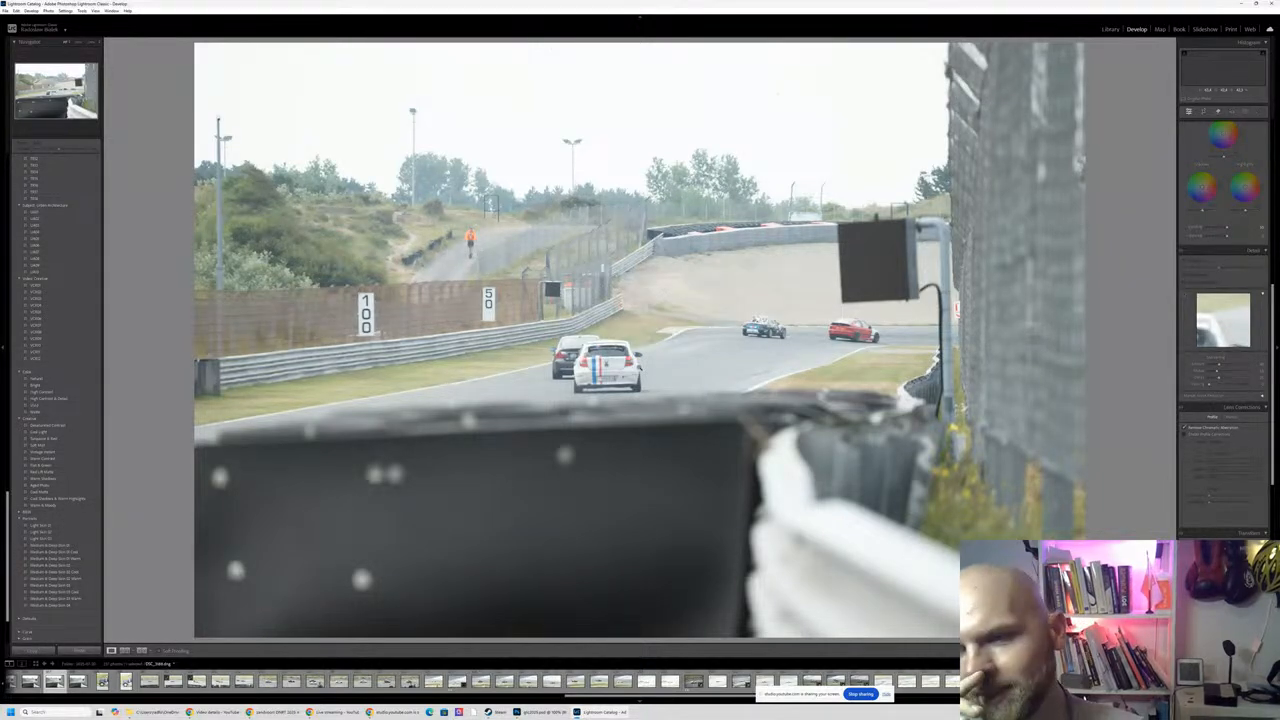
key("Left")
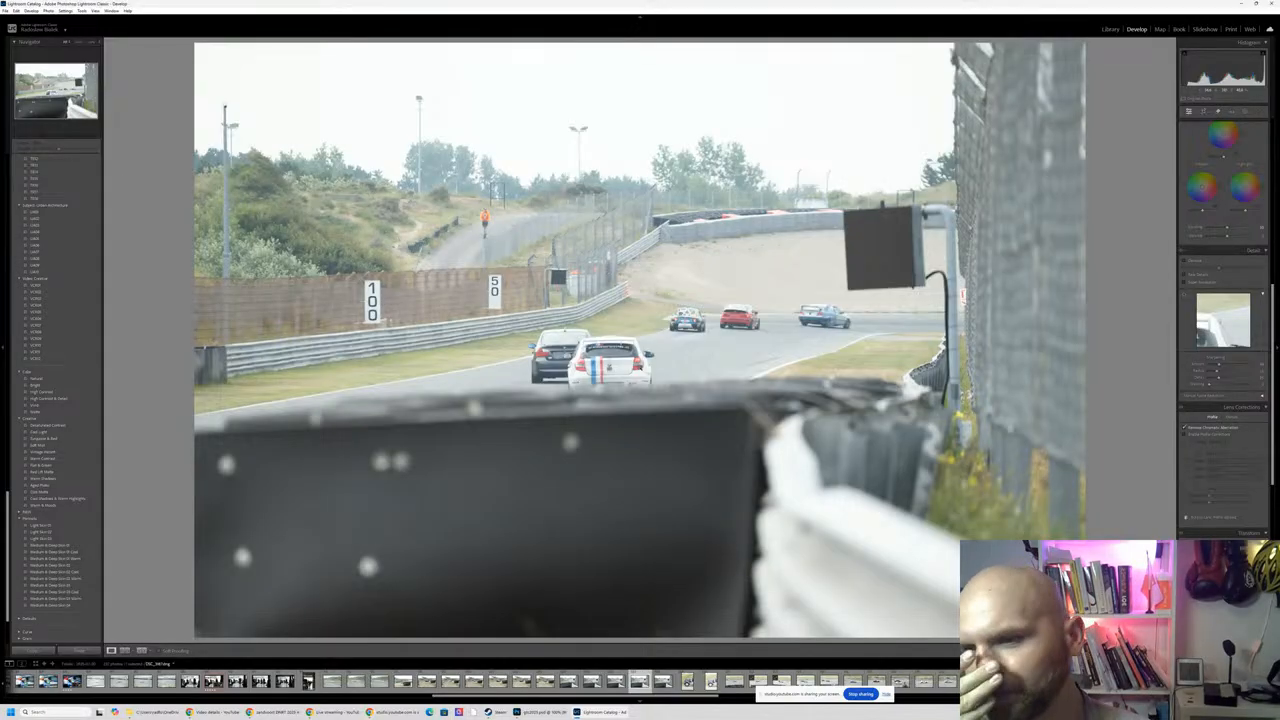
key("Left")
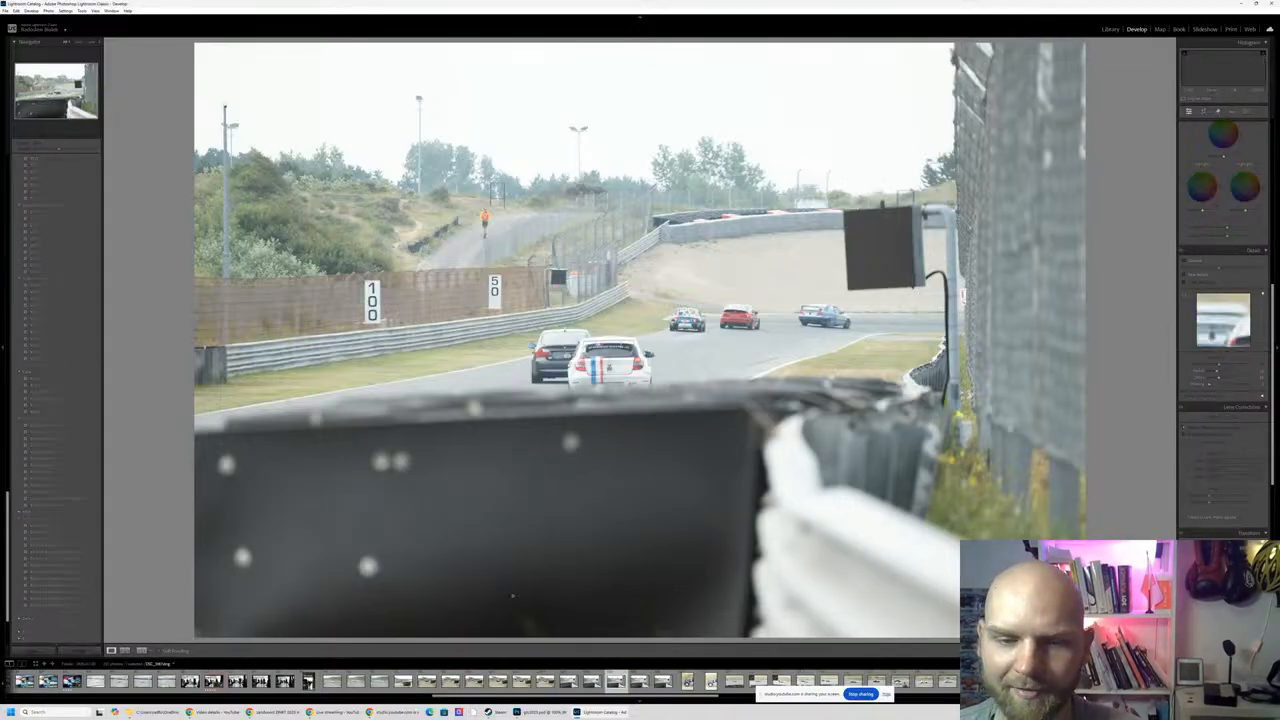
key("Right")
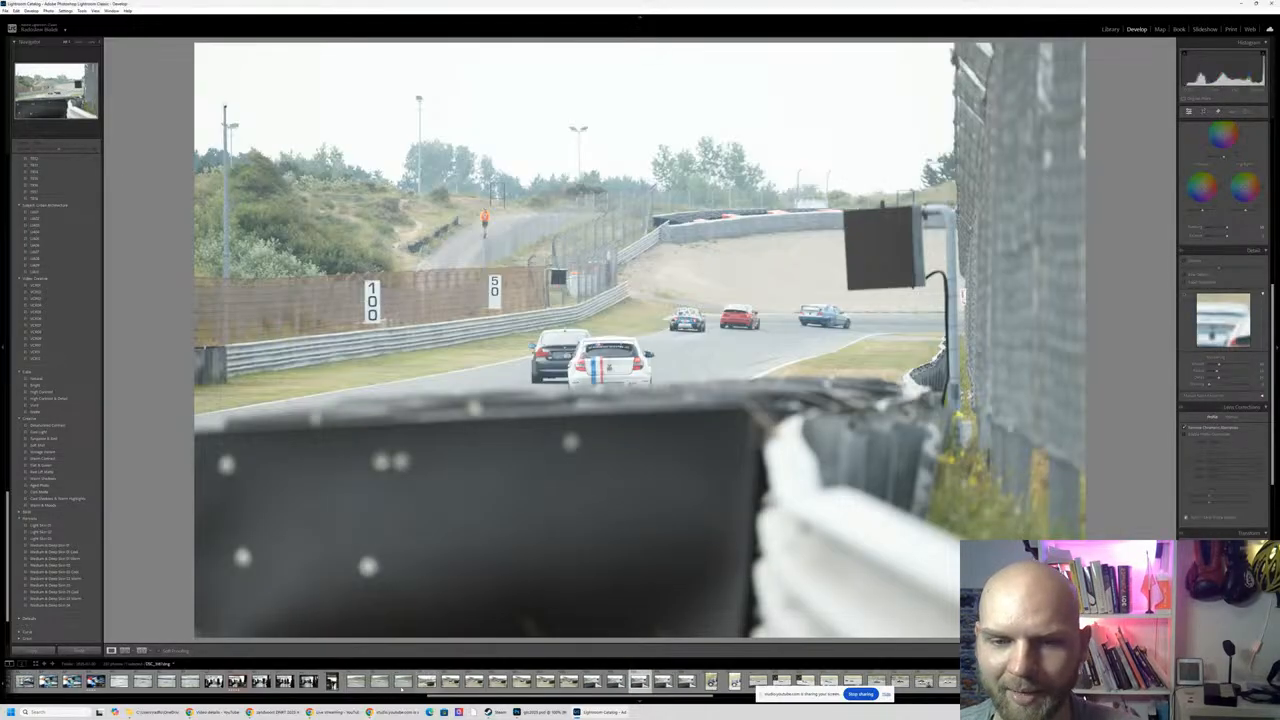
left_click(450, 682)
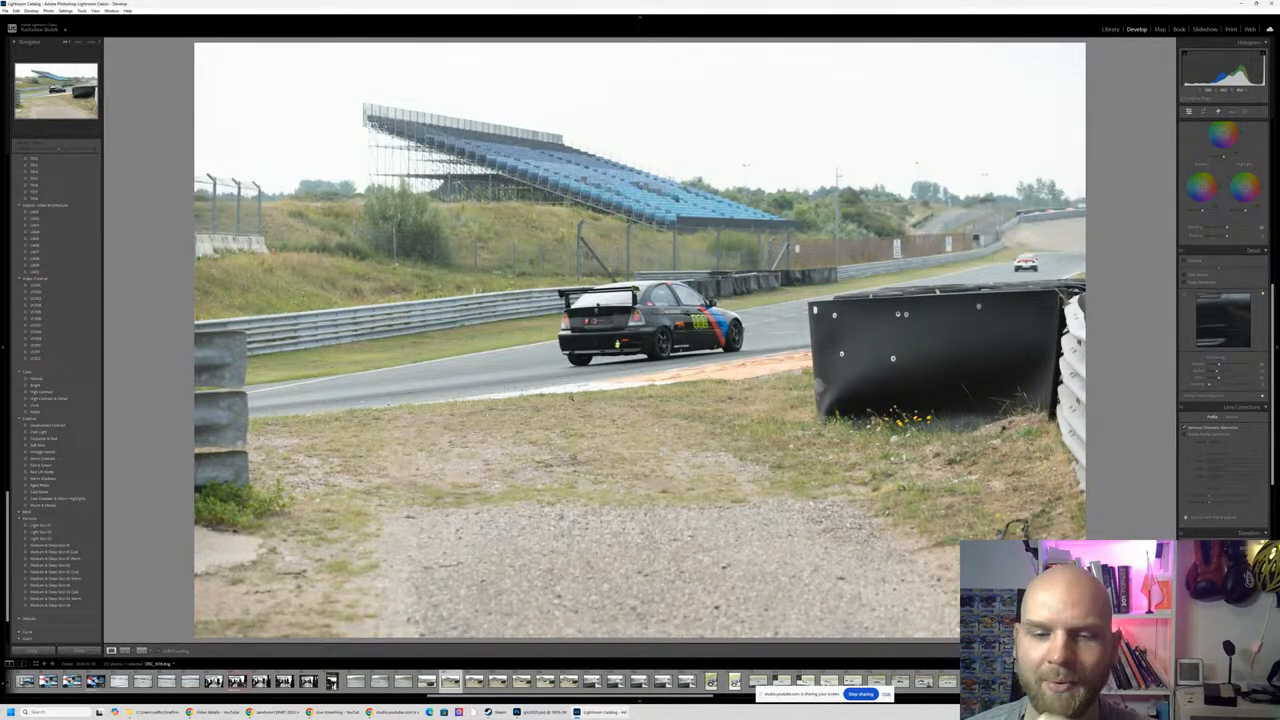
left_click(356, 681)
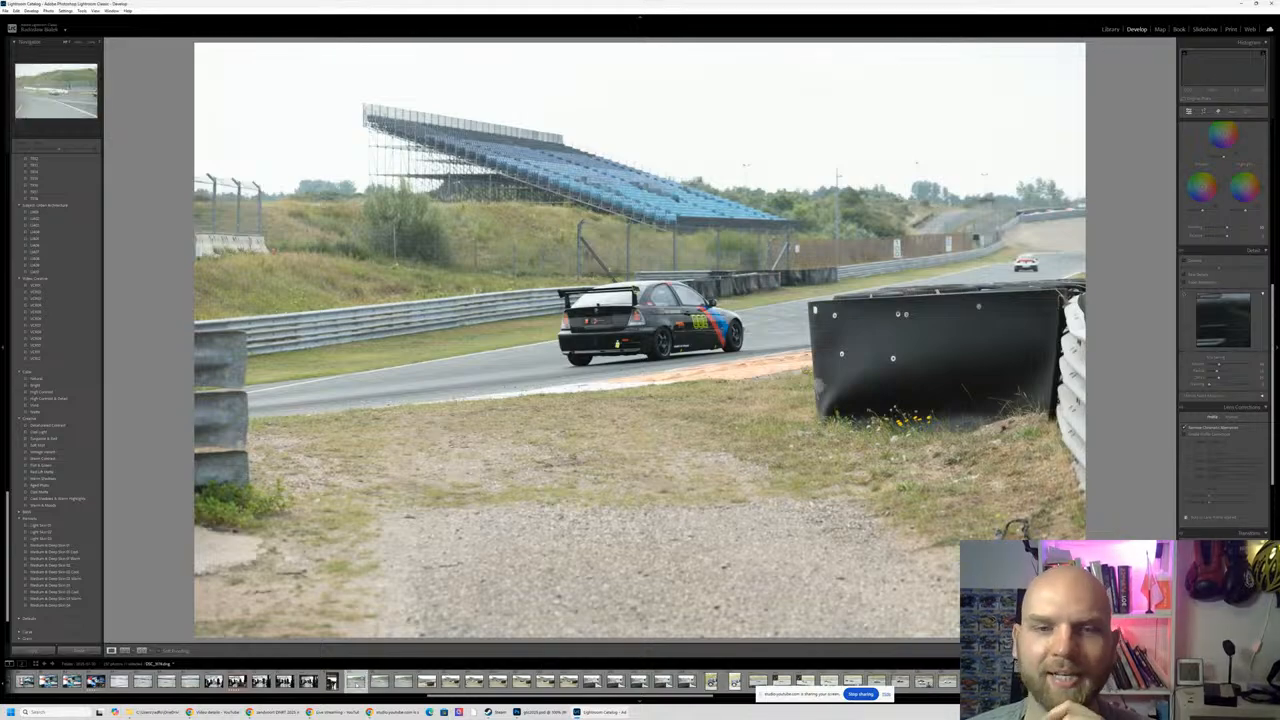